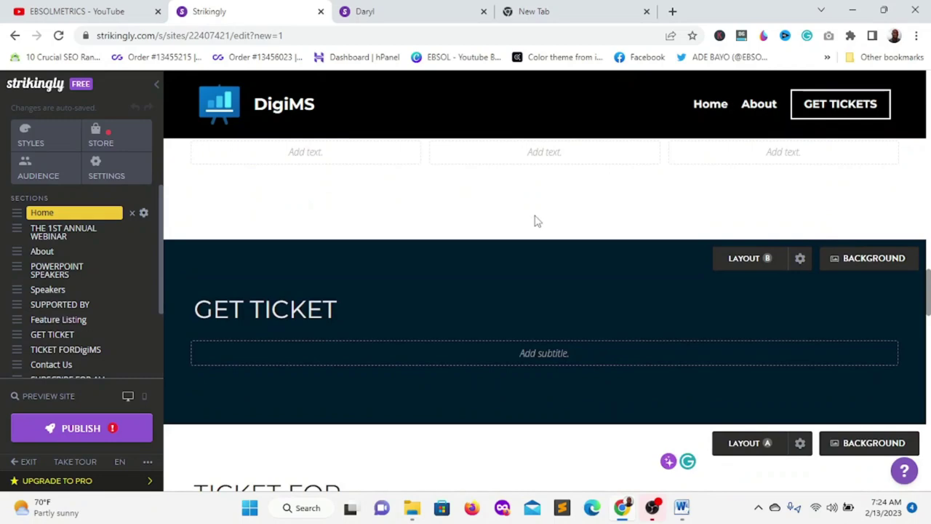
# Step: Look through the page's ticket, contact, subscribe and speaker sections and the list of site sections
pyautogui.scroll(-15, 534, 221)
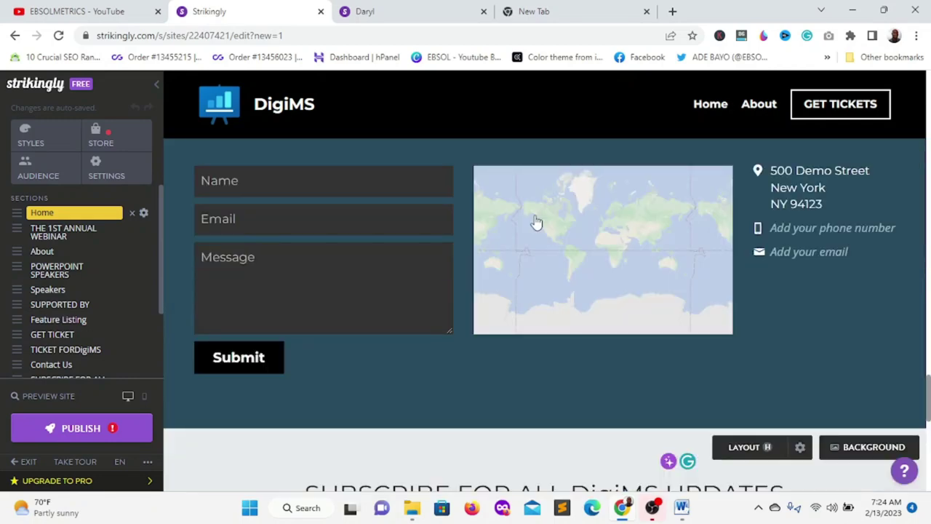
pyautogui.scroll(-10, 534, 220)
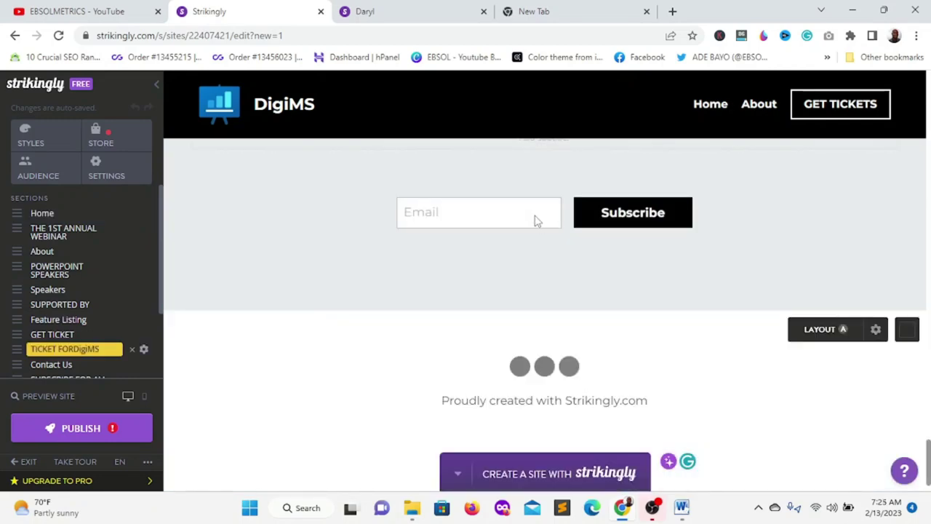
pyautogui.scroll(20, 532, 254)
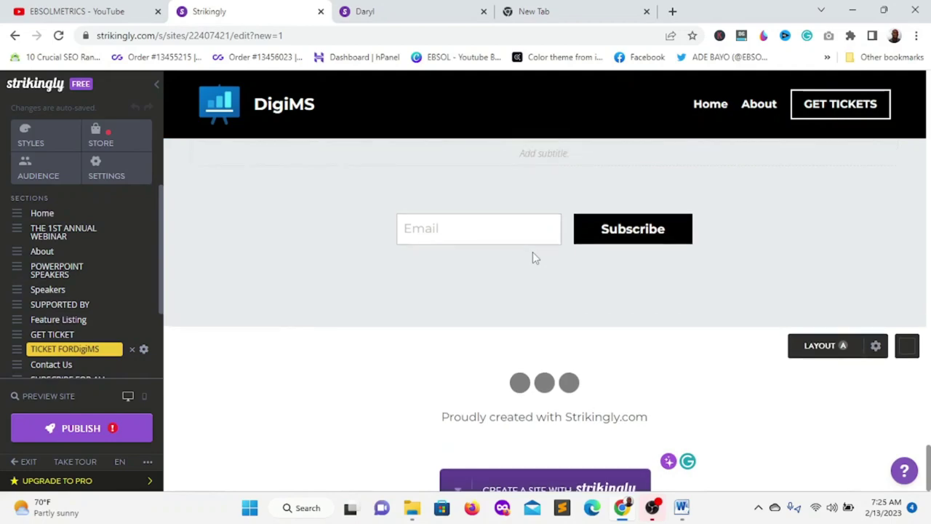
pyautogui.scroll(3, 520, 240)
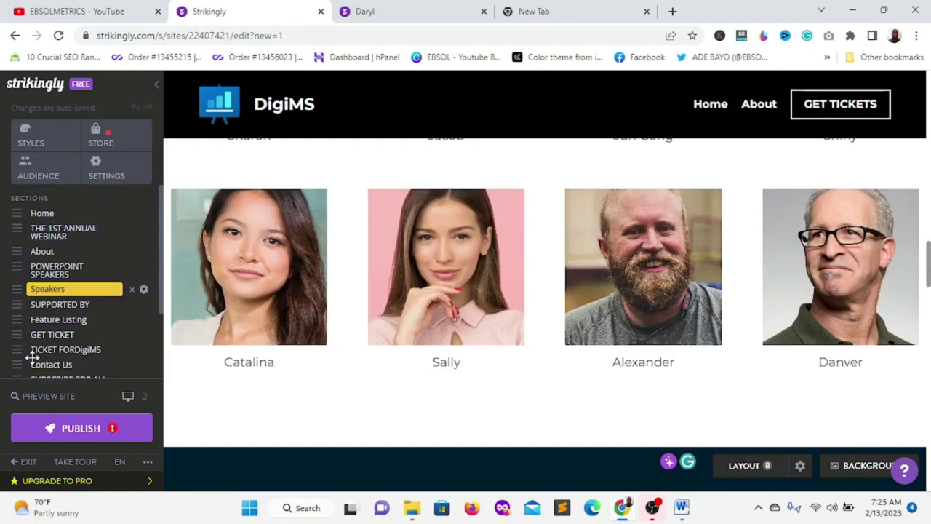
pyautogui.scroll(-2, 52, 245)
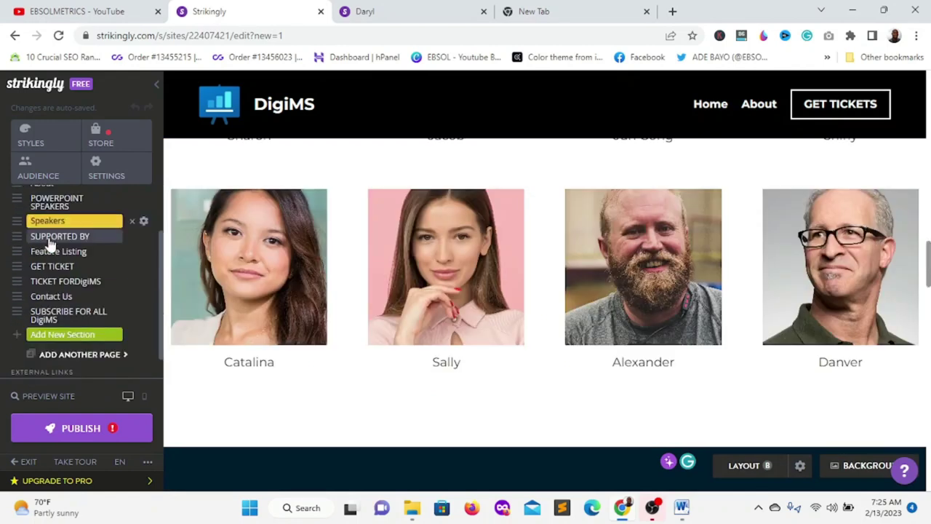
pyautogui.scroll(2, 52, 246)
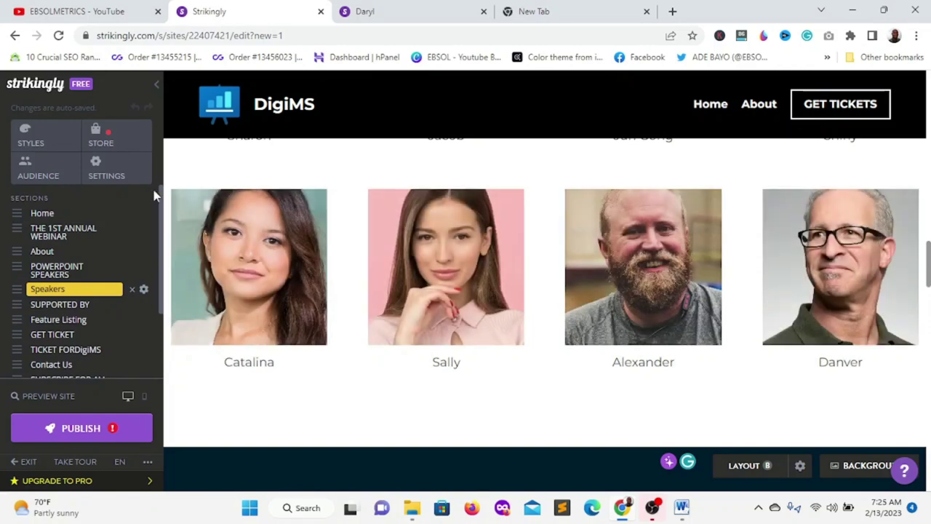
pyautogui.scroll(3, 178, 211)
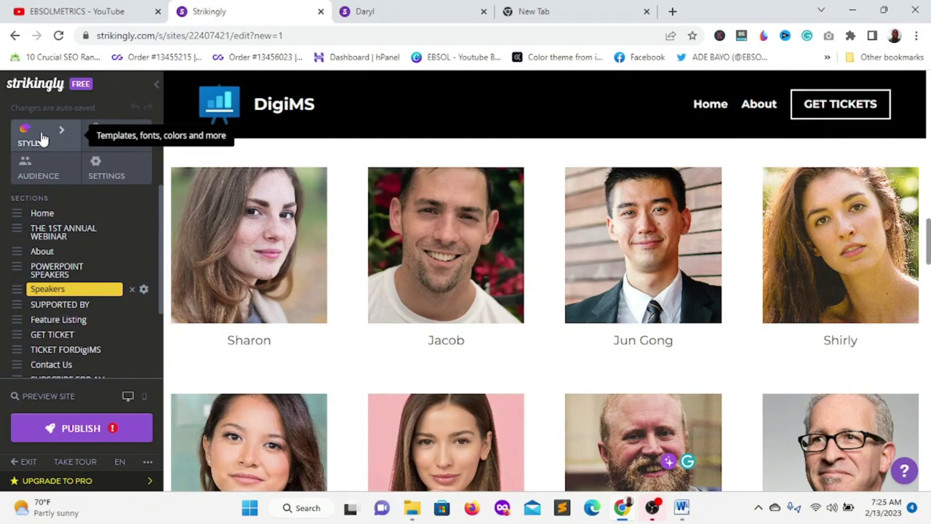
# Step: Review the site's style options, from template and colour scheme to fonts, buttons and animations, and return to the site design
pyautogui.click(41, 138)
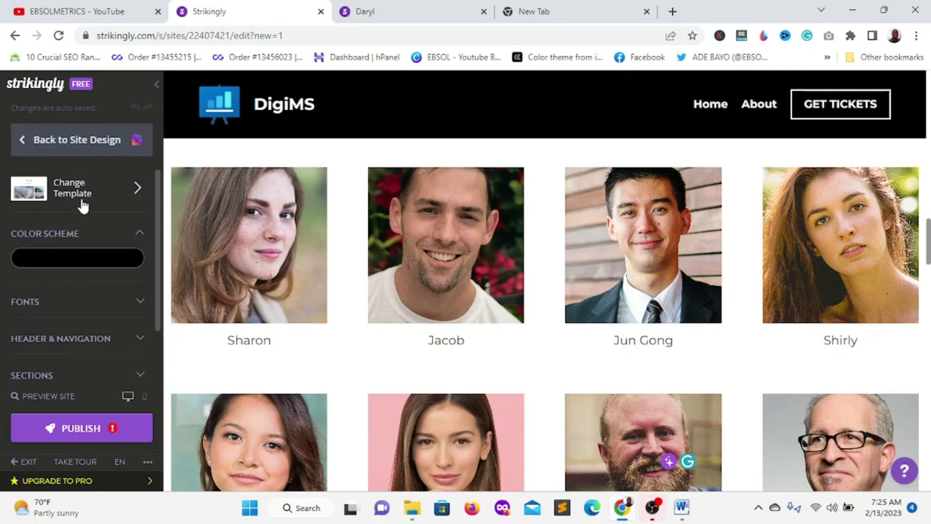
pyautogui.scroll(-1, 81, 302)
pyautogui.scroll(-3, 56, 189)
pyautogui.scroll(4, 50, 264)
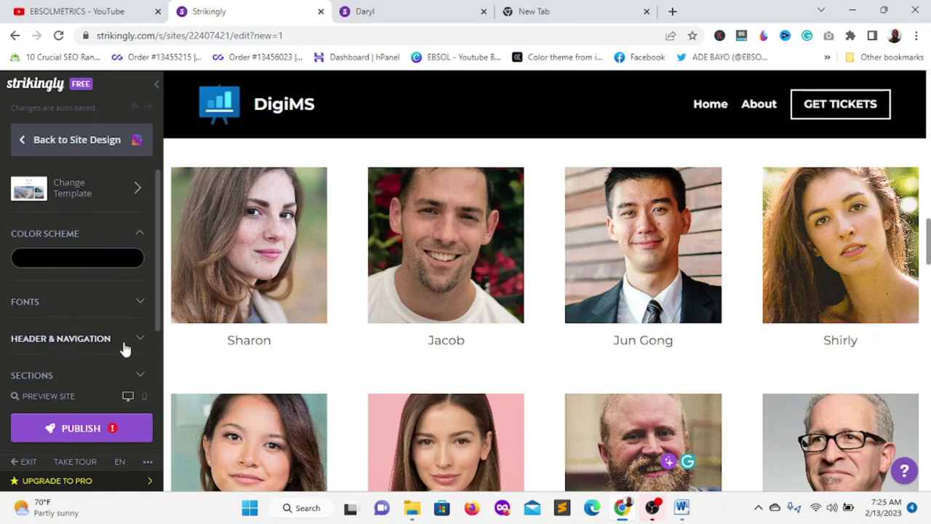
pyautogui.scroll(-1, 120, 346)
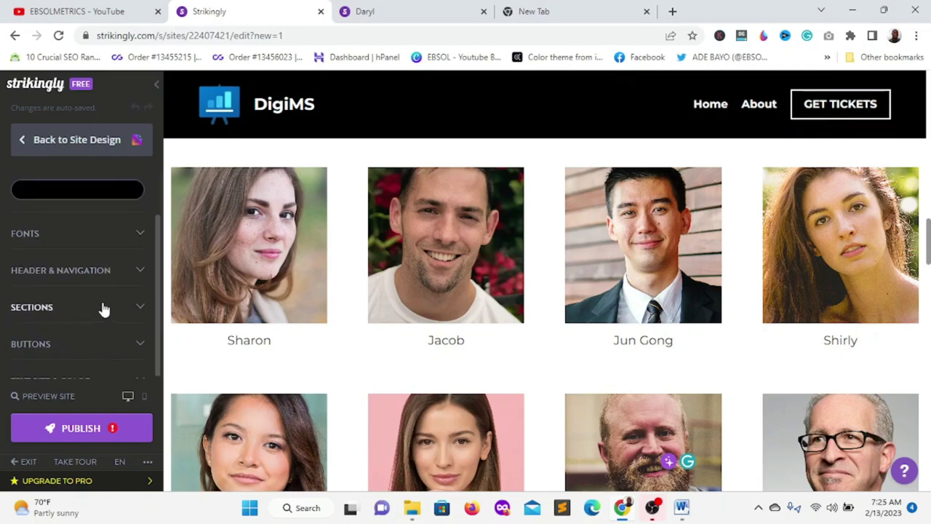
pyautogui.scroll(-1, 58, 334)
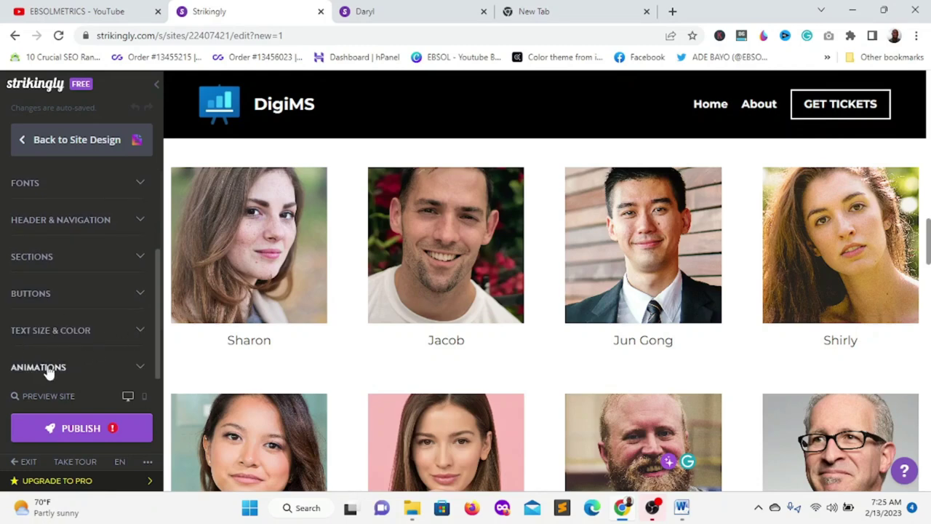
pyautogui.scroll(2, 22, 210)
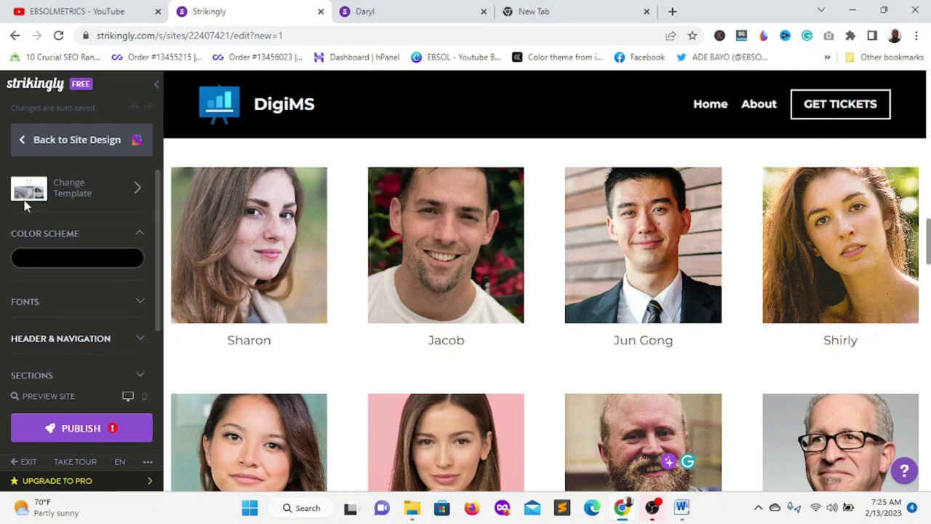
pyautogui.click(22, 144)
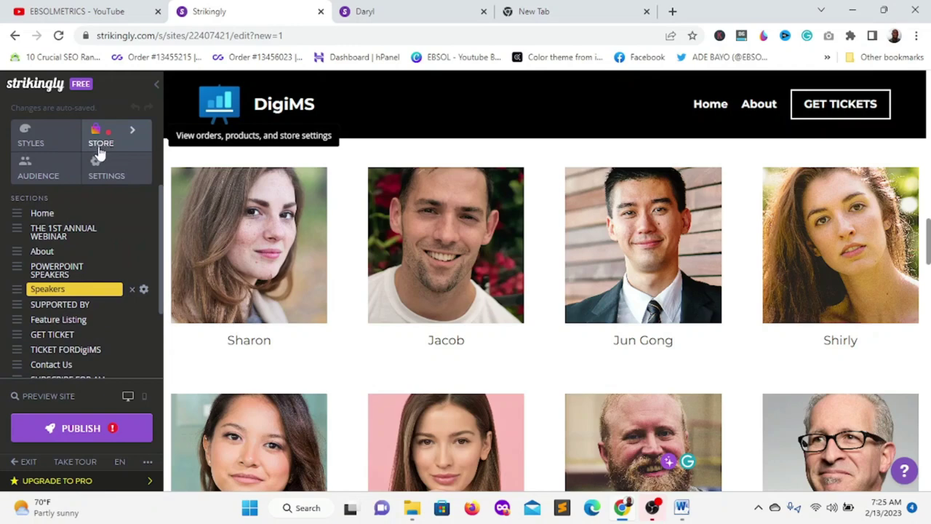
# Step: Examine the audience list's forms, live chat, customers, booking and members categories, and check the site's domain settings
pyautogui.click(36, 172)
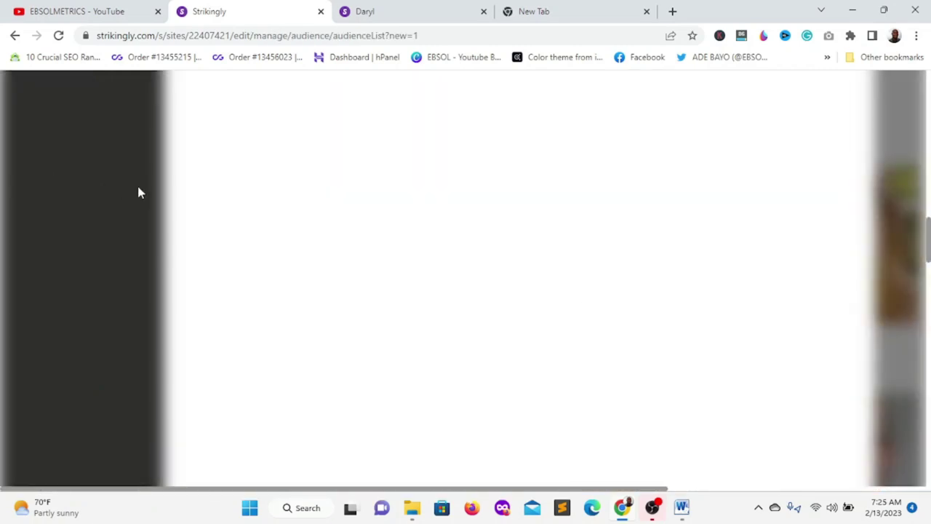
pyautogui.click(299, 149)
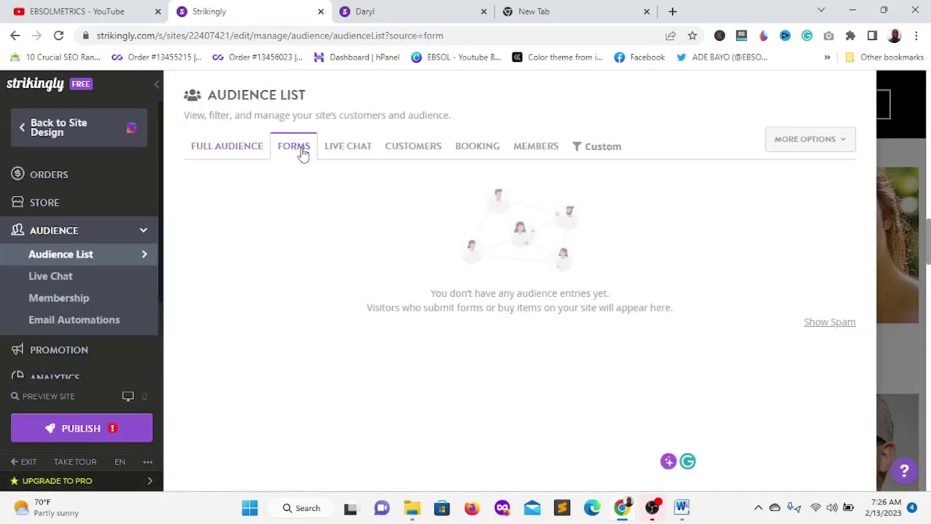
pyautogui.click(357, 150)
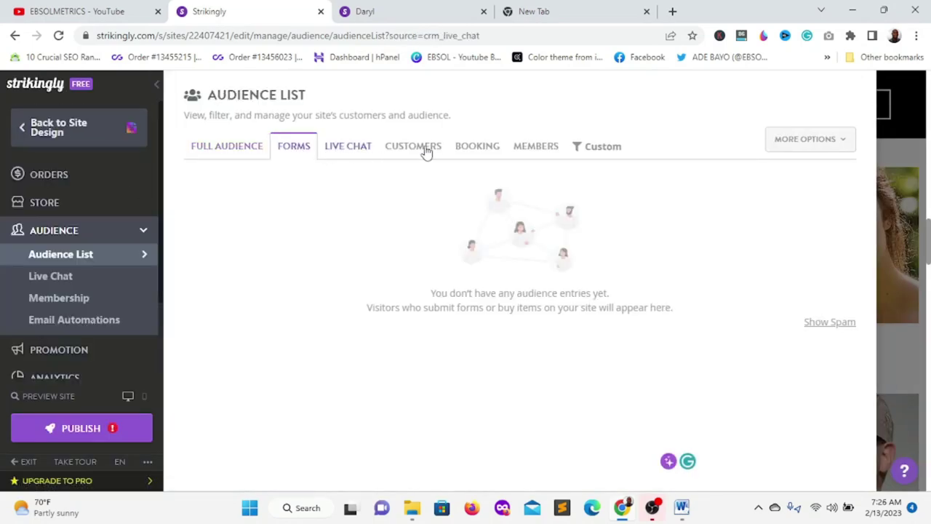
pyautogui.click(427, 151)
pyautogui.click(476, 151)
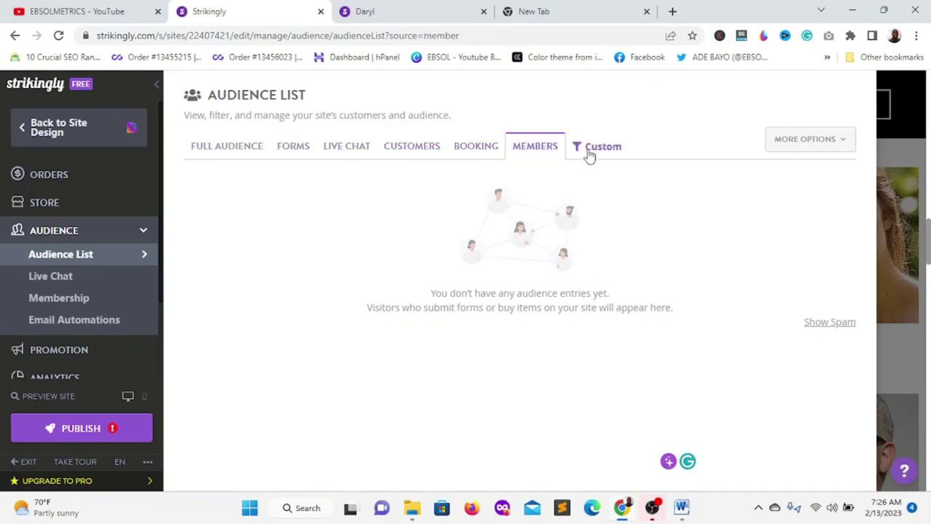
pyautogui.click(21, 131)
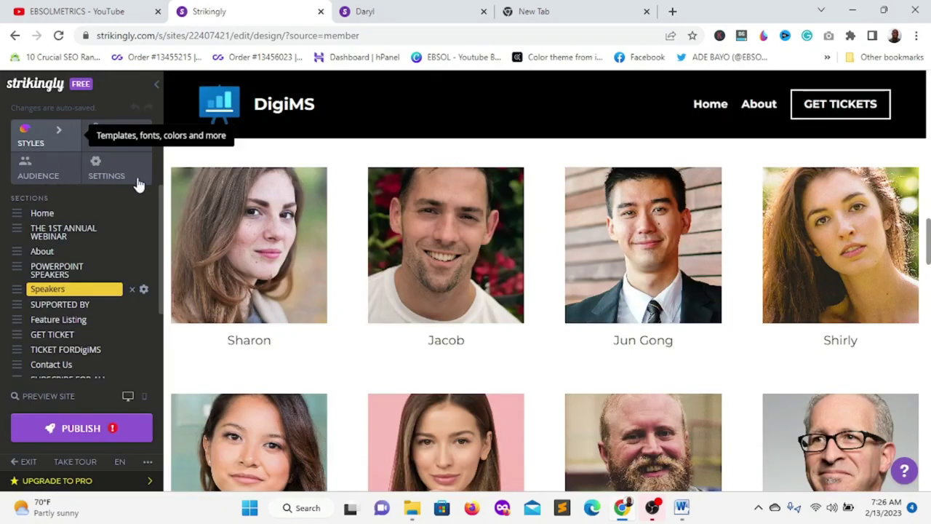
pyautogui.click(111, 176)
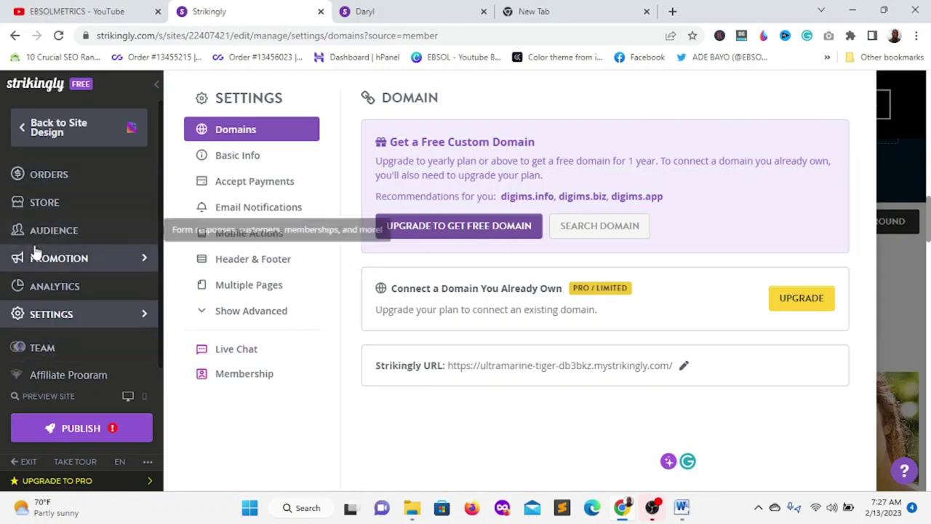
pyautogui.click(25, 133)
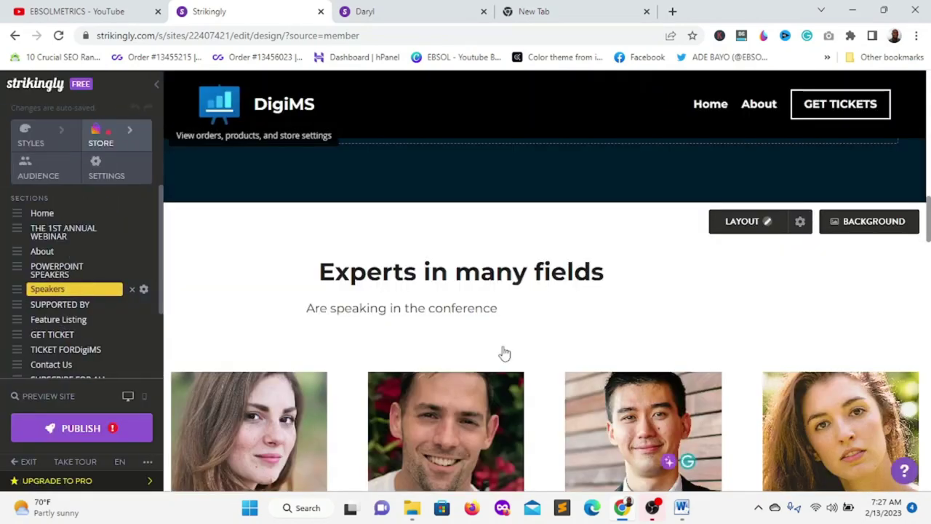
# Step: Look over the page from the home banner through the webinar and welcome sections to the speakers
pyautogui.scroll(15, 654, 404)
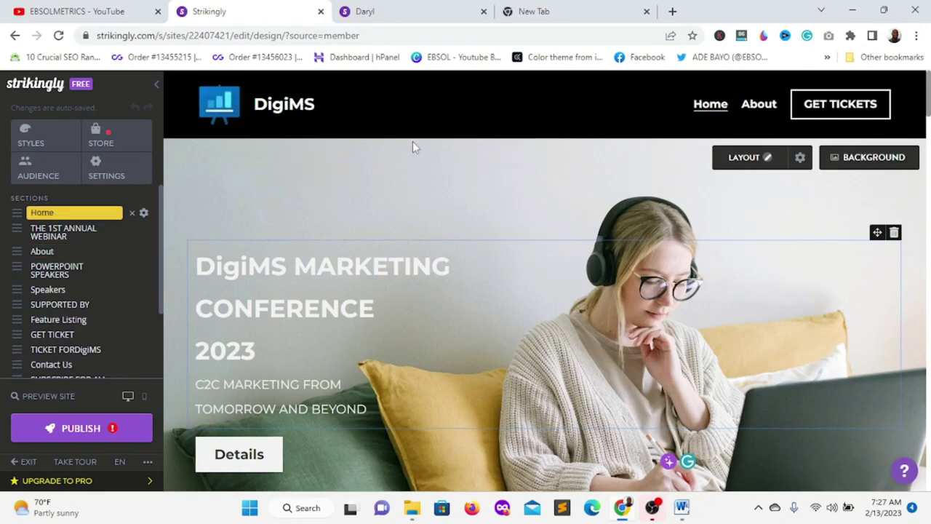
pyautogui.scroll(-5, 342, 196)
pyautogui.scroll(-15, 429, 245)
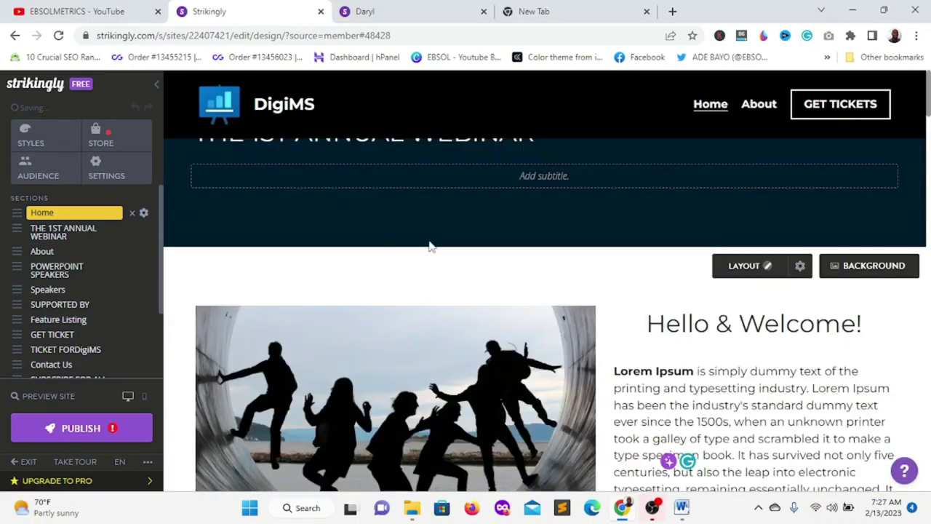
pyautogui.scroll(5, 476, 261)
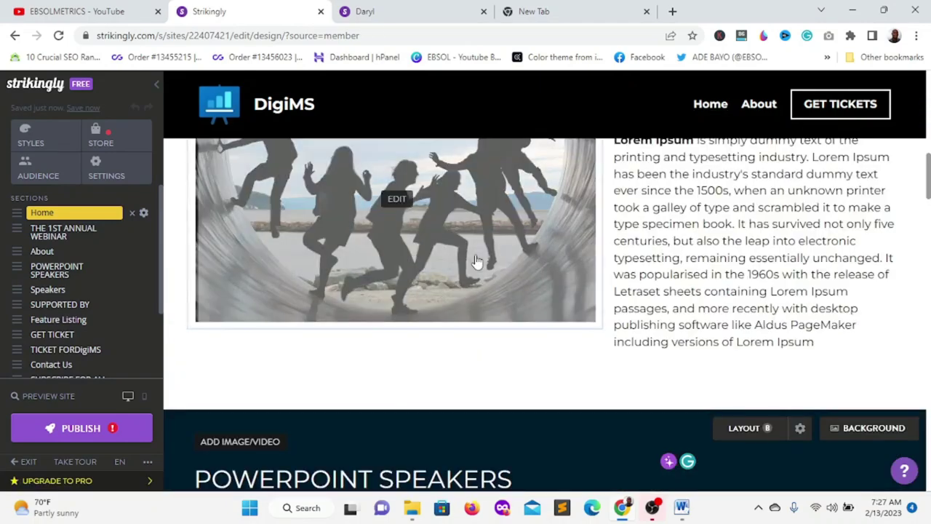
pyautogui.scroll(3, 476, 260)
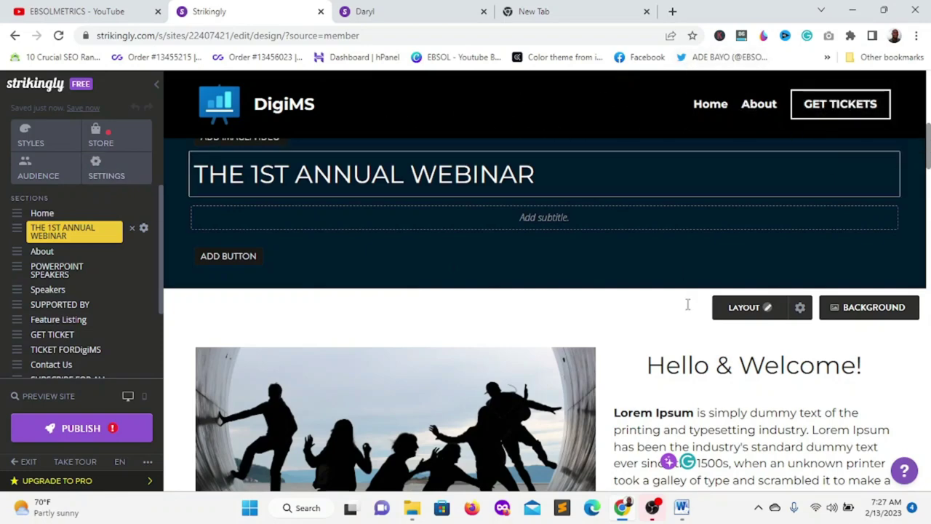
pyautogui.scroll(-4, 512, 341)
pyautogui.scroll(-2, 456, 408)
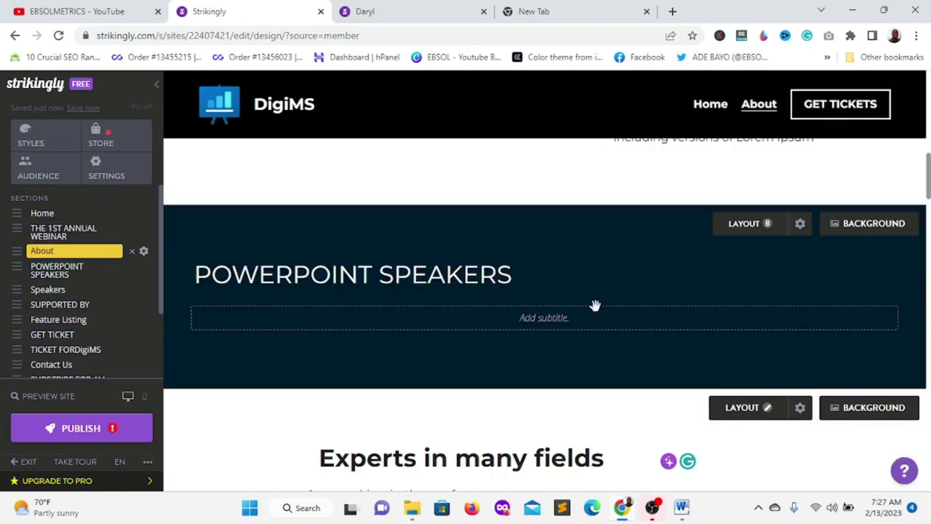
pyautogui.scroll(-2, 407, 422)
pyautogui.scroll(-2, 349, 460)
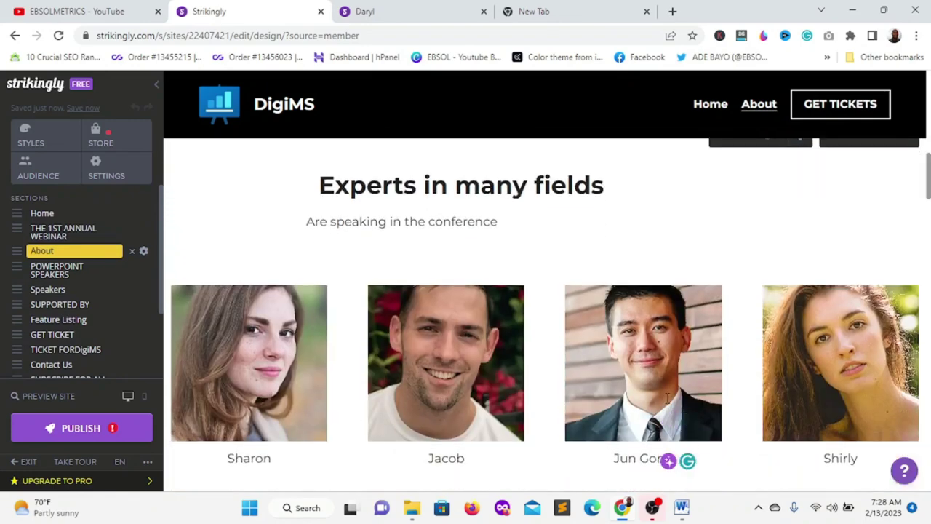
# Step: View the Home, THE 1ST ANNUAL WEBINAR, About and POWERPOINT SPEAKERS sections in turn, and review the remaining section list
pyautogui.click(40, 214)
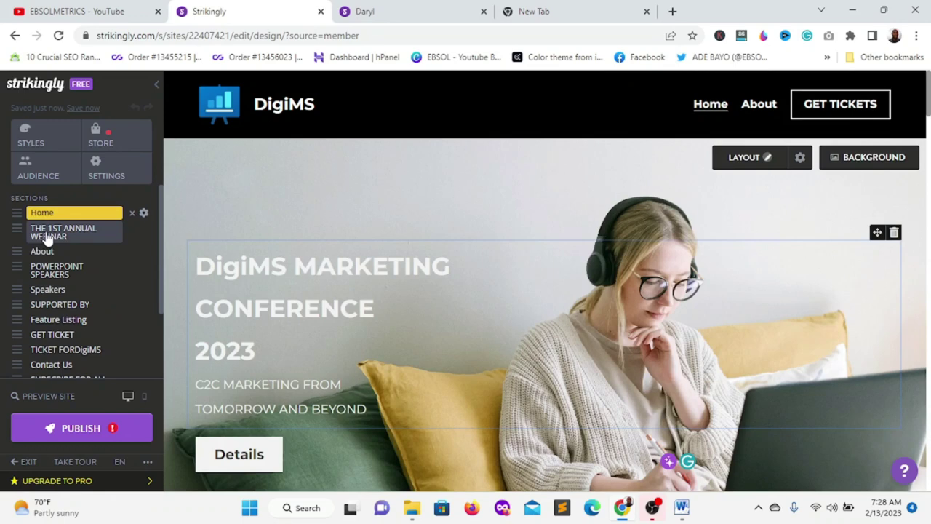
pyautogui.click(46, 236)
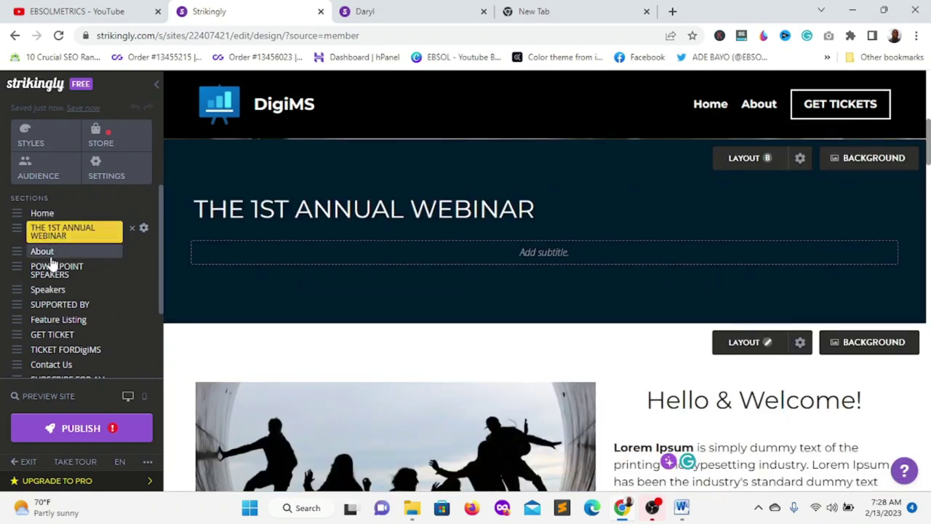
pyautogui.click(51, 259)
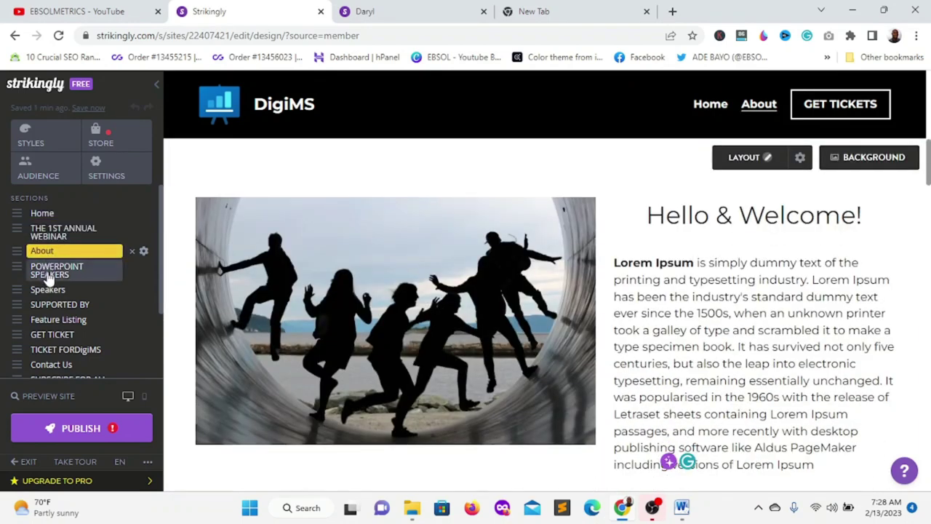
pyautogui.click(49, 270)
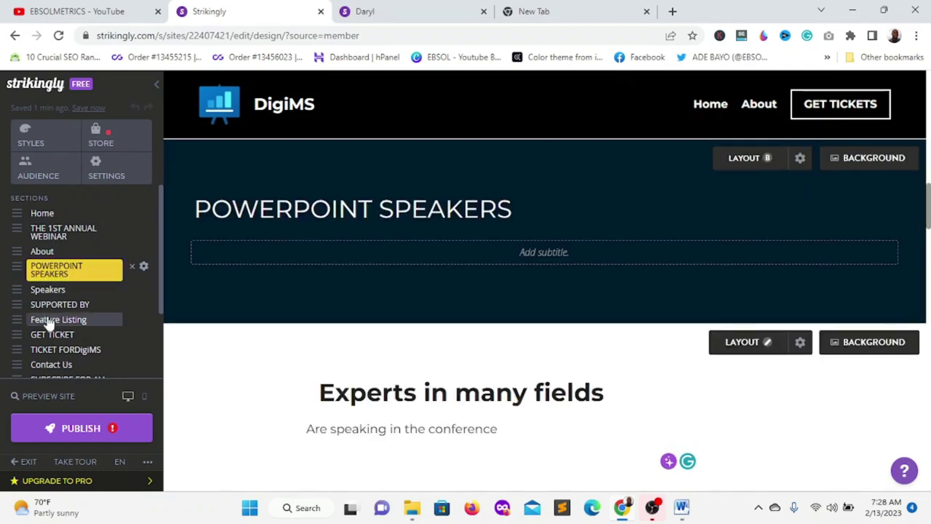
pyautogui.scroll(-1, 54, 305)
pyautogui.scroll(1, 54, 282)
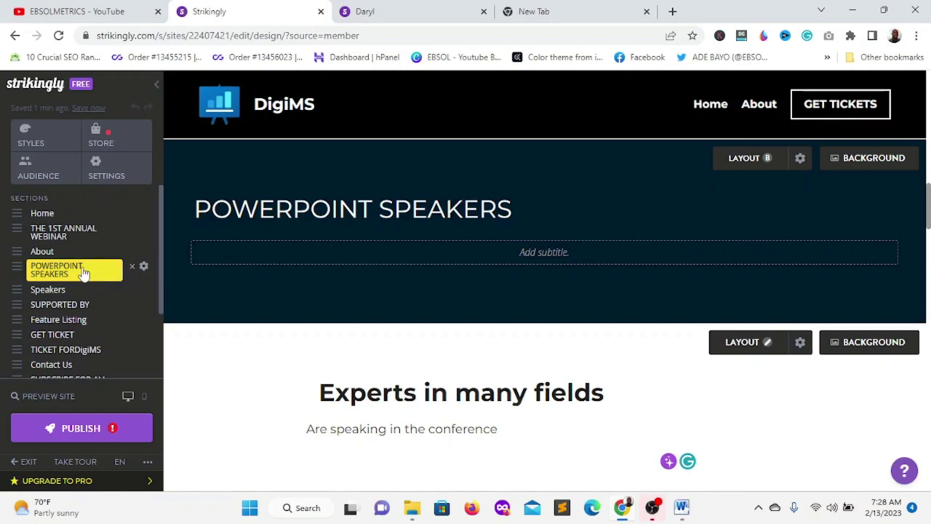
pyautogui.scroll(-3, 63, 301)
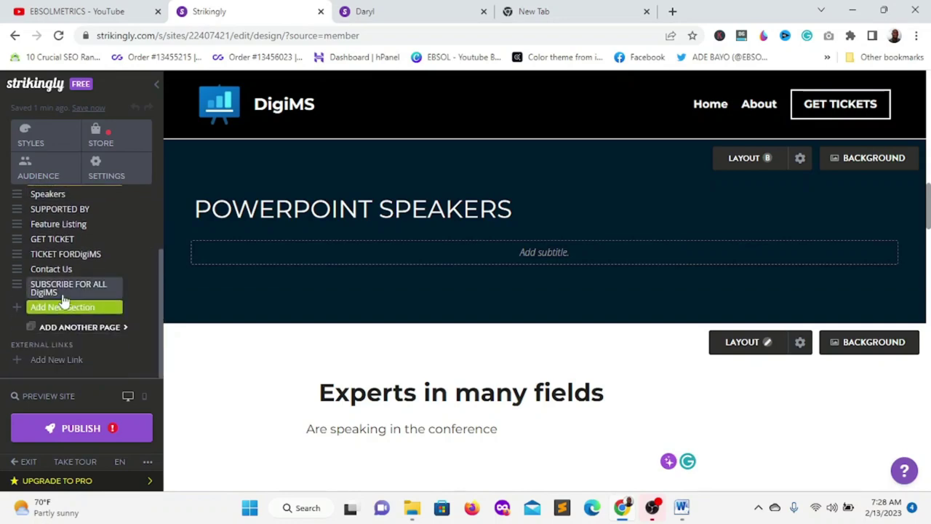
# Step: Replace the home banner's text with the heading "Digital marketing Agency" and the subtitle "we make your online business a breeze"
pyautogui.scroll(5, 382, 232)
pyautogui.scroll(5, 381, 232)
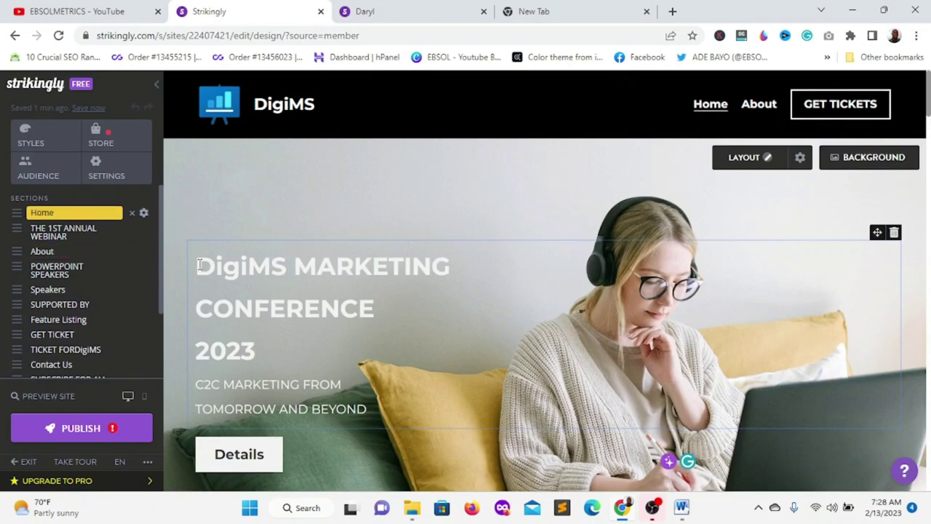
pyautogui.moveTo(196, 266); pyautogui.dragTo(297, 276)
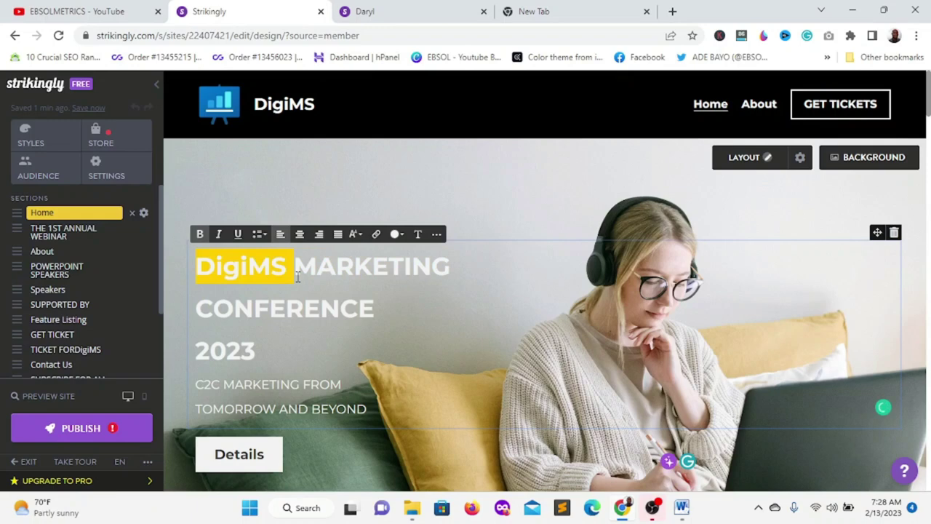
pyautogui.write('Di')
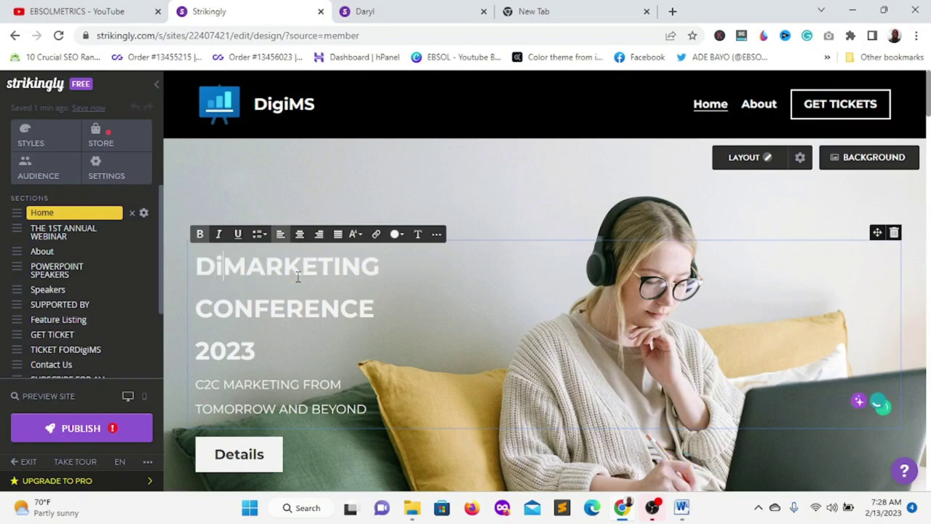
pyautogui.write('gital marketing Agency')
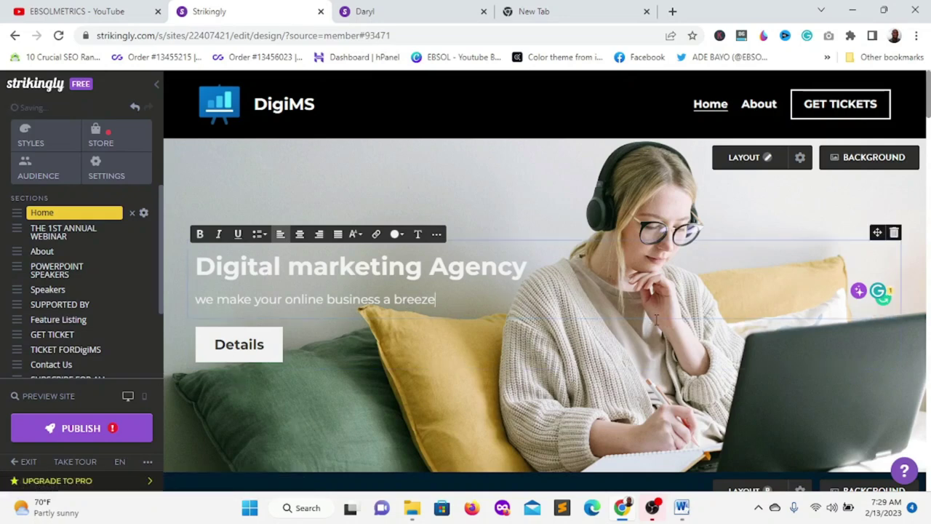
pyautogui.scroll(-3, 632, 299)
pyautogui.scroll(3, 630, 291)
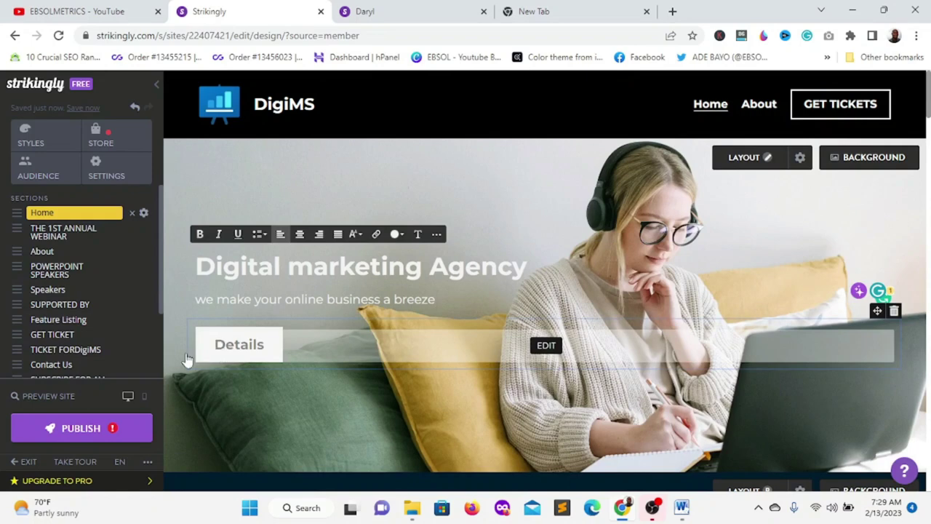
# Step: Change the label of the home banner's Details button to "Visit Us Now"
pyautogui.click(272, 350)
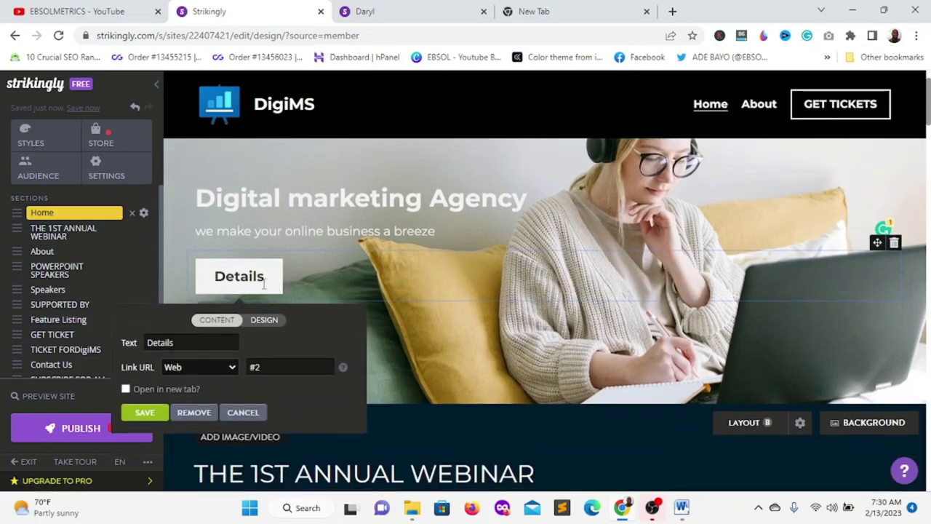
pyautogui.doubleClick(159, 343)
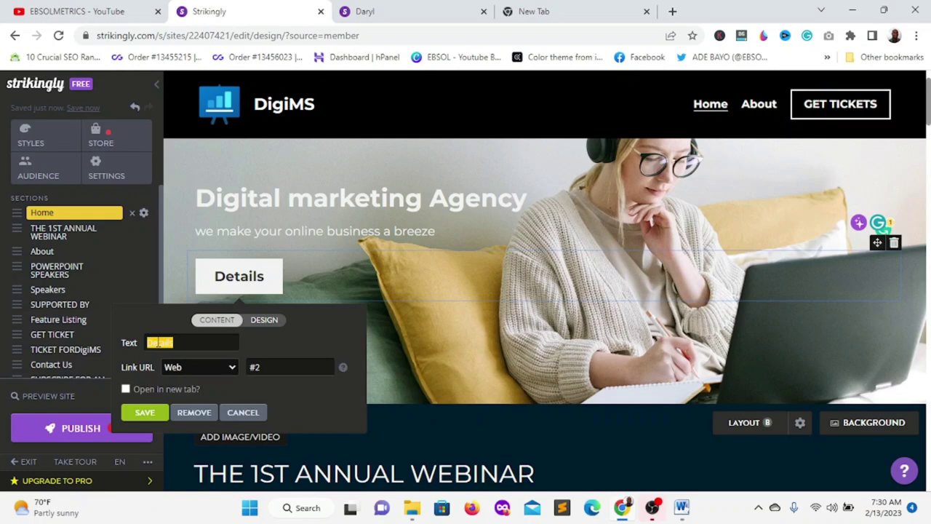
pyautogui.write('Visi')
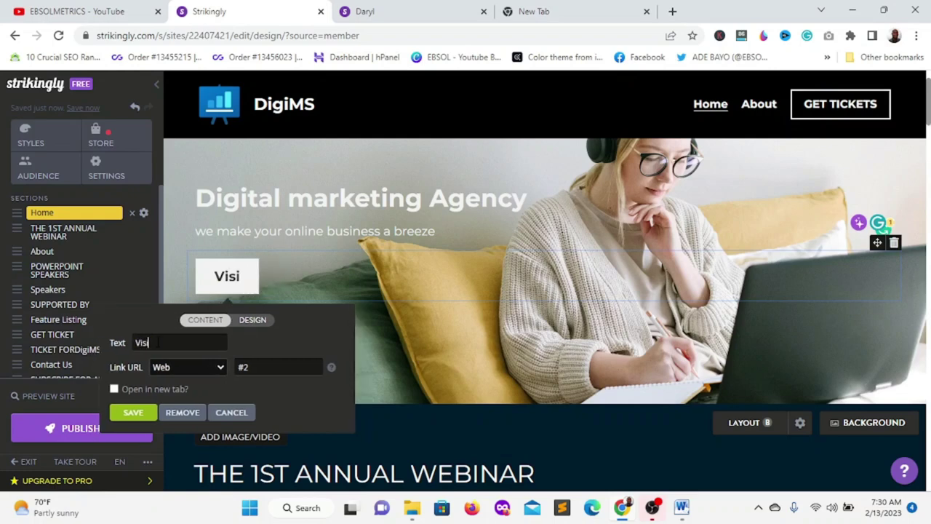
pyautogui.write('t')
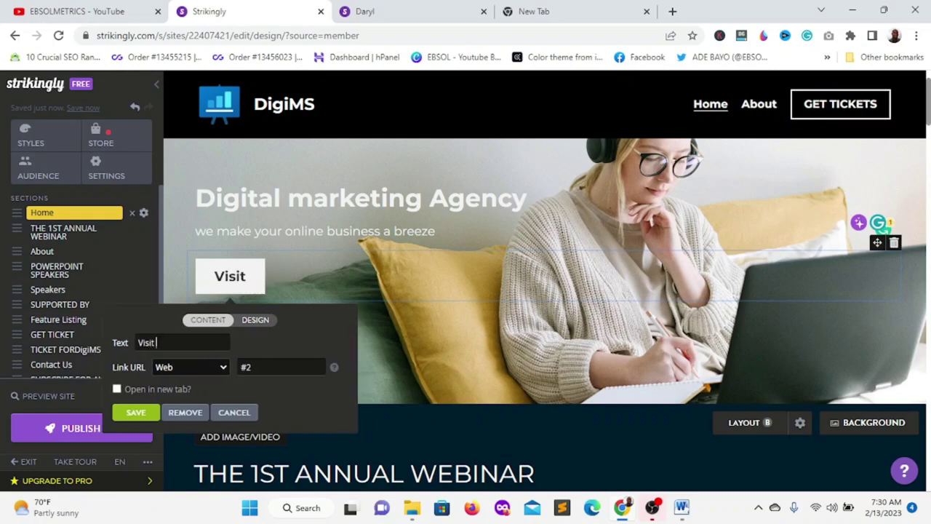
pyautogui.write(' Us')
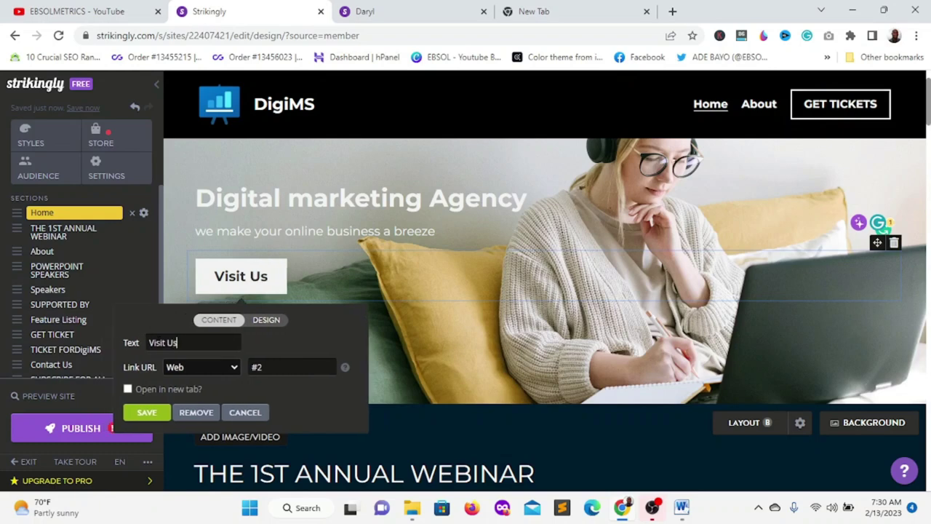
pyautogui.write(' Now')
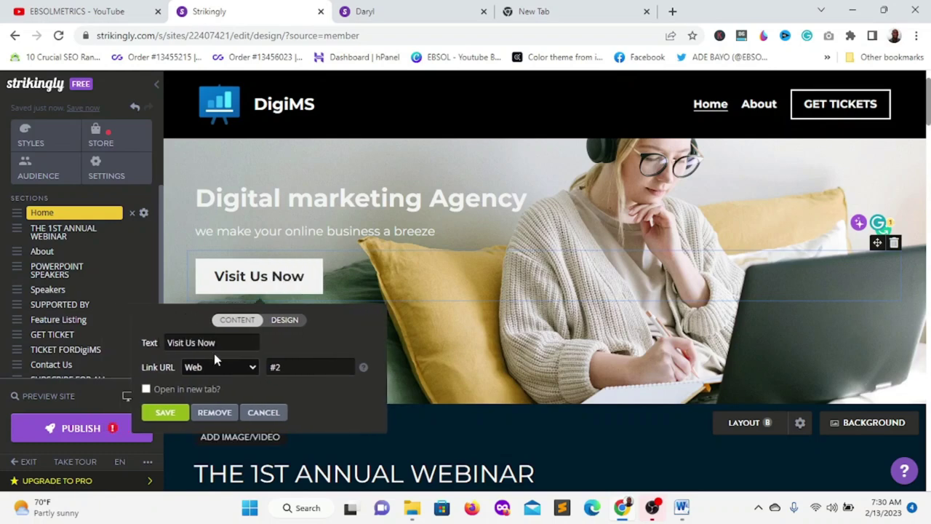
# Step: Link the banner button to ebsolmetrics.com, make it open in a new tab, and save the button settings
pyautogui.click(146, 390)
pyautogui.doubleClick(273, 367)
pyautogui.write('ebsolmetrics.com')
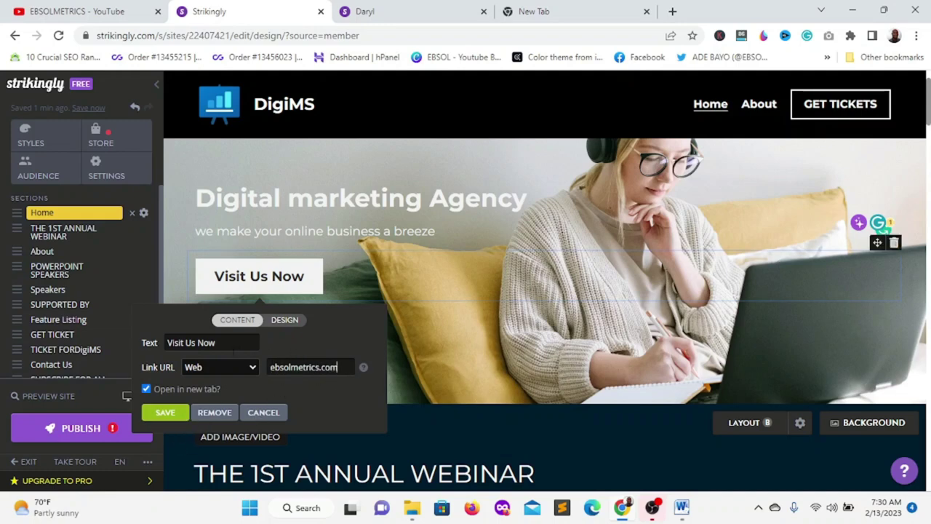
pyautogui.click(165, 413)
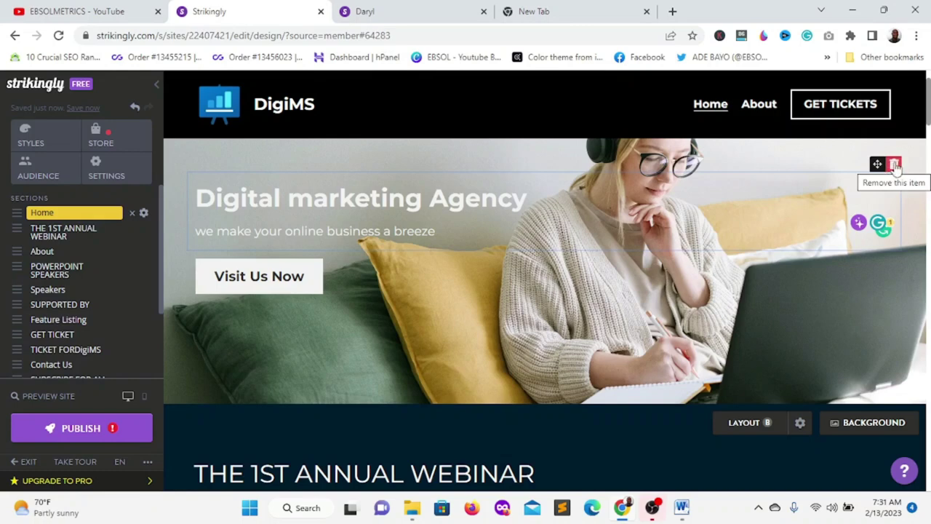
# Step: Try the stock flower and city street photos as the home banner's background and look over the background image options
pyautogui.scroll(1, 891, 174)
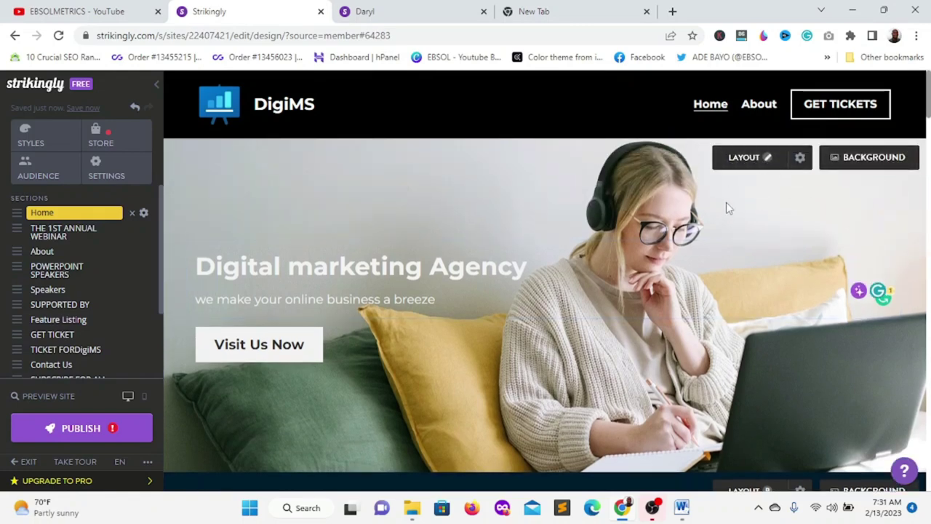
pyautogui.click(866, 166)
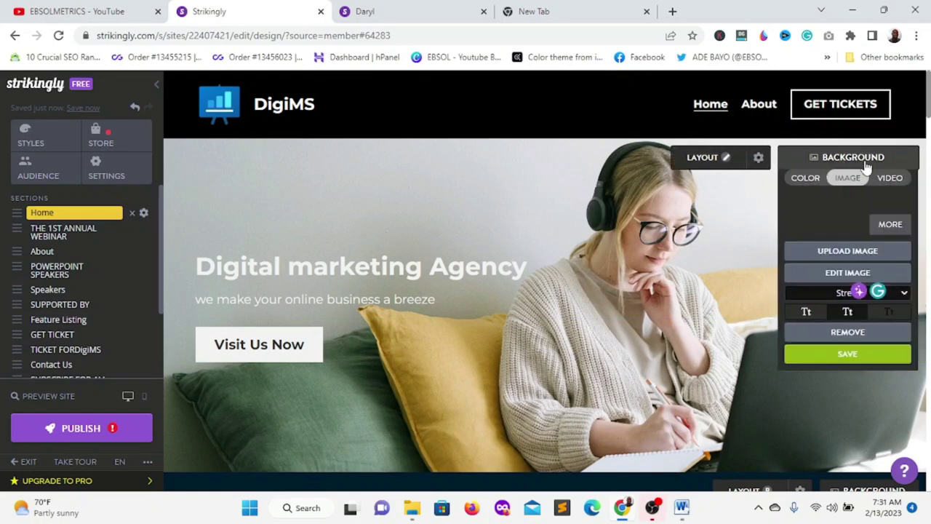
pyautogui.click(852, 212)
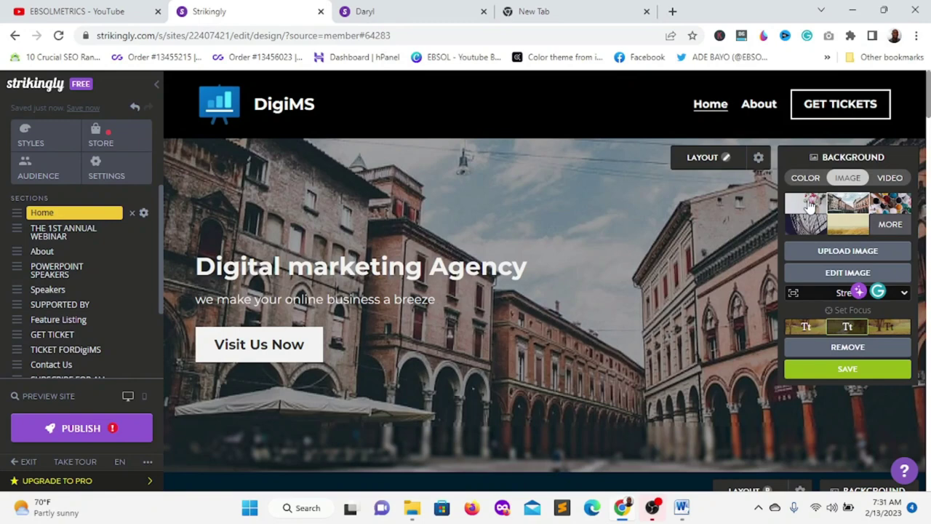
pyautogui.click(809, 206)
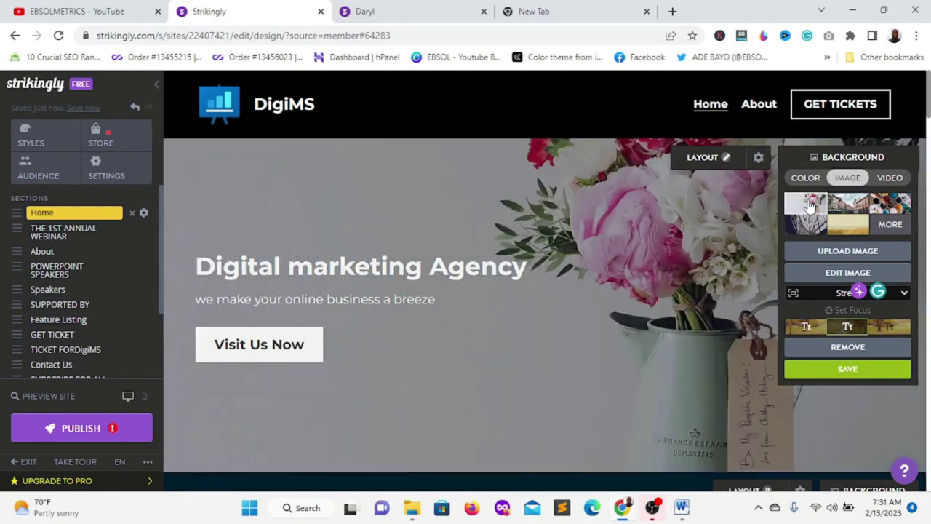
pyautogui.click(848, 208)
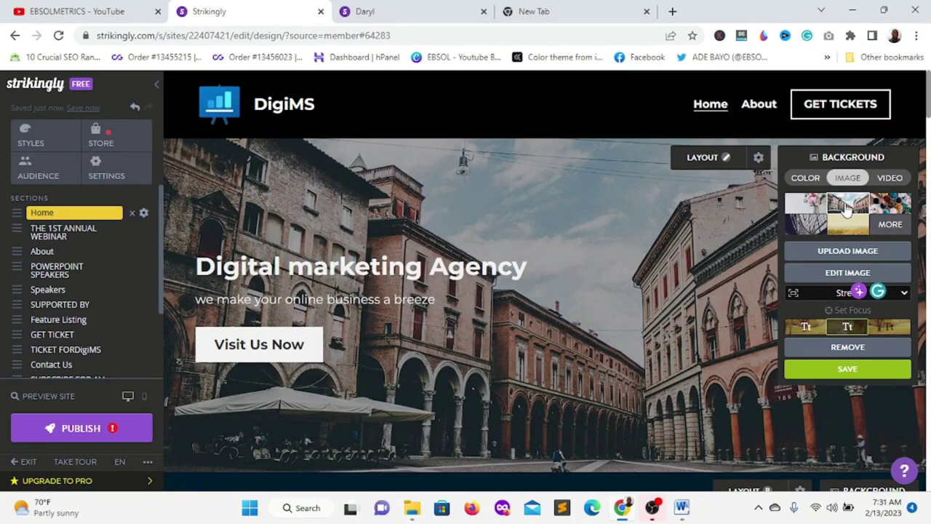
pyautogui.click(881, 213)
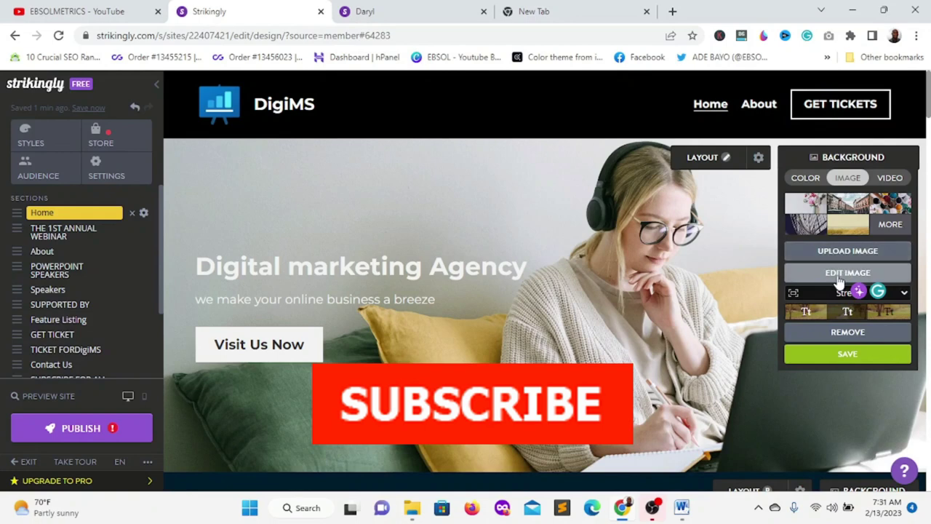
pyautogui.scroll(-1, 843, 279)
pyautogui.scroll(1, 843, 219)
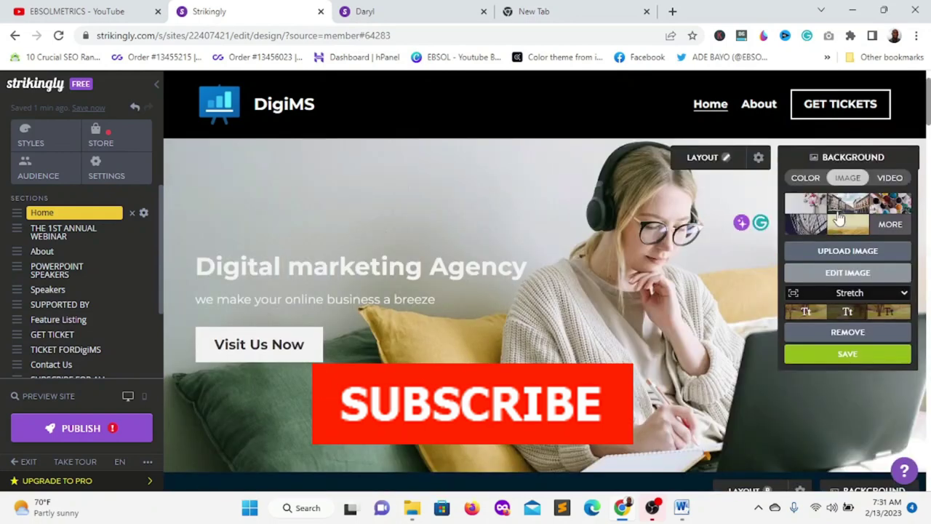
pyautogui.click(845, 211)
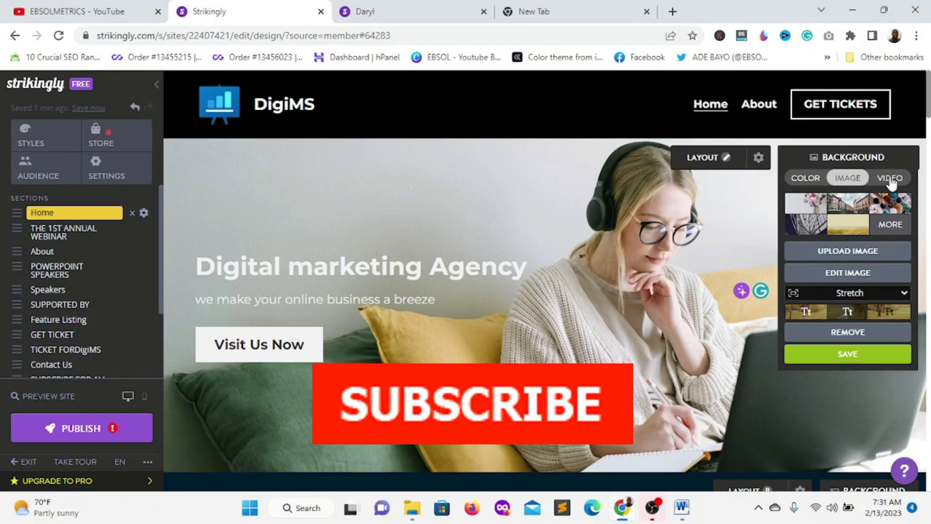
pyautogui.click(893, 204)
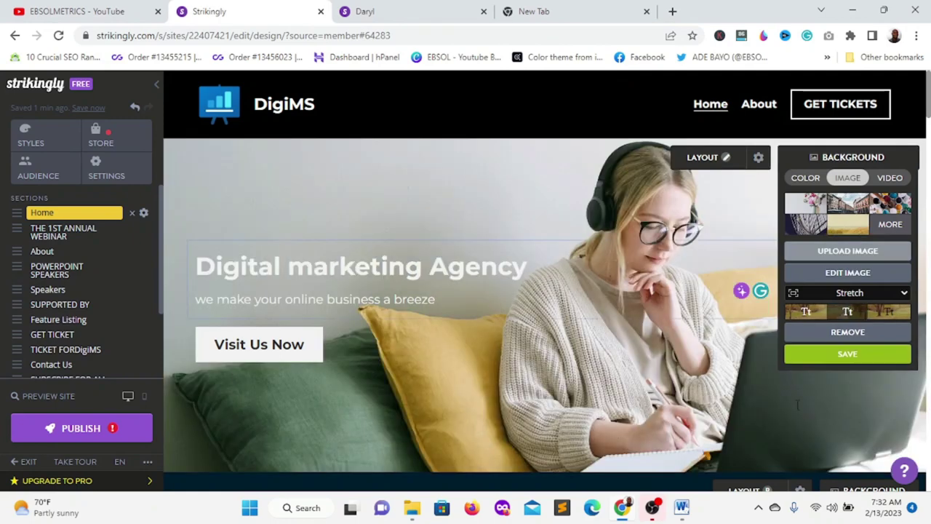
# Step: Delete the THE 1ST ANNUAL WEBINAR section from the site
pyautogui.scroll(-2, 554, 372)
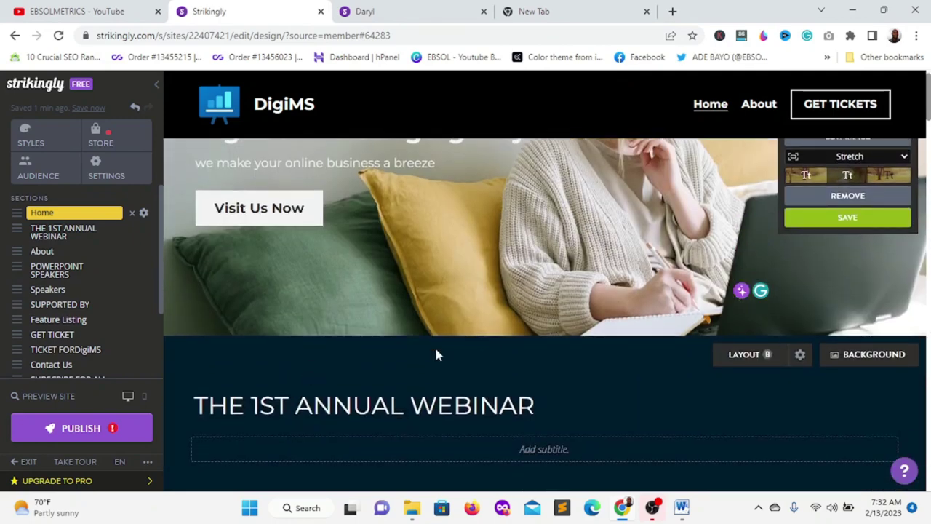
pyautogui.scroll(-2, 413, 368)
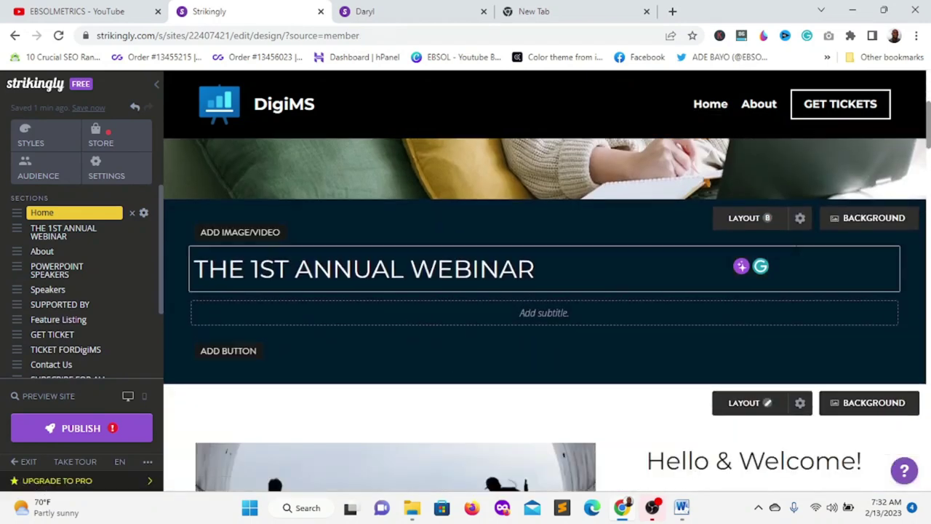
pyautogui.scroll(2, 878, 227)
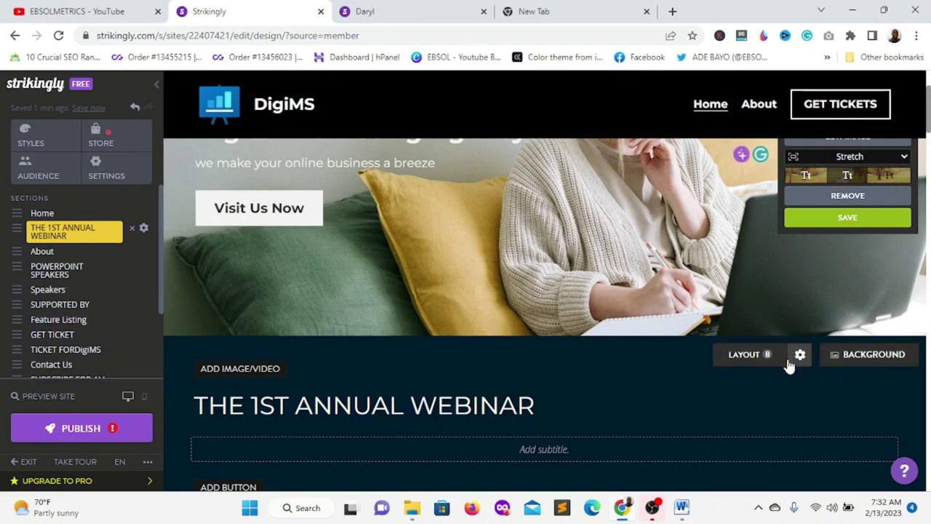
pyautogui.scroll(-1, 786, 374)
pyautogui.scroll(-2, 786, 374)
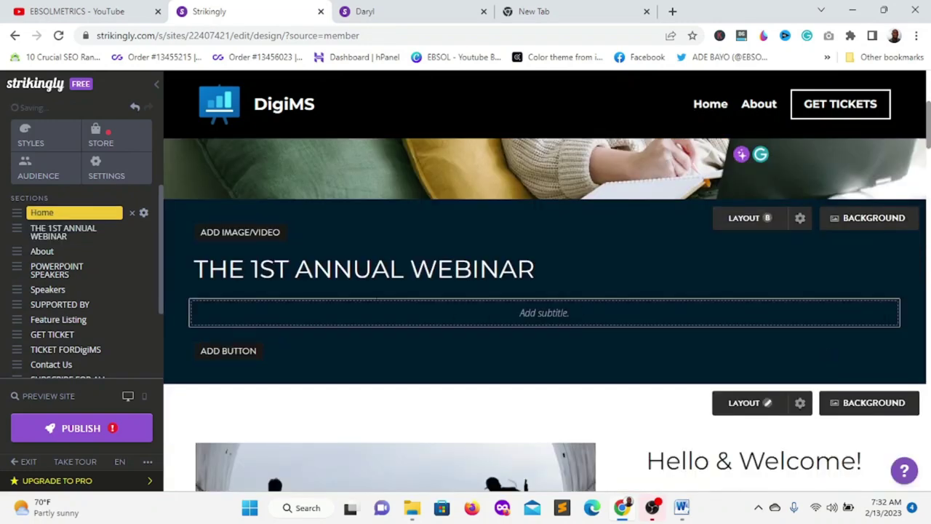
pyautogui.click(62, 234)
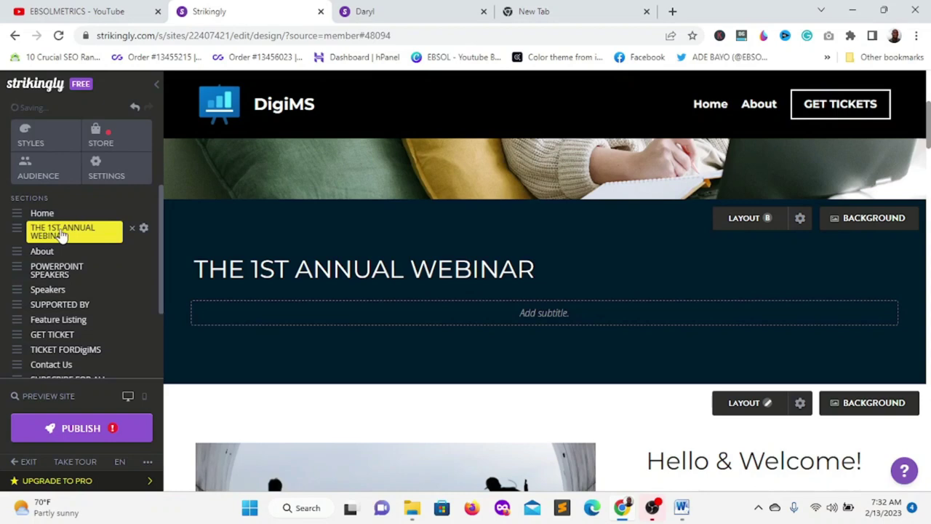
pyautogui.click(63, 232)
pyautogui.press('End')
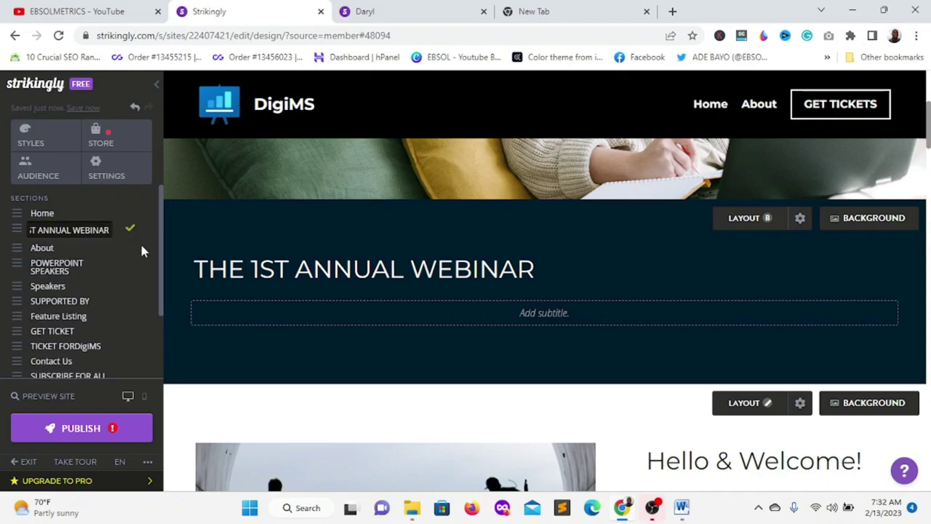
pyautogui.click(140, 248)
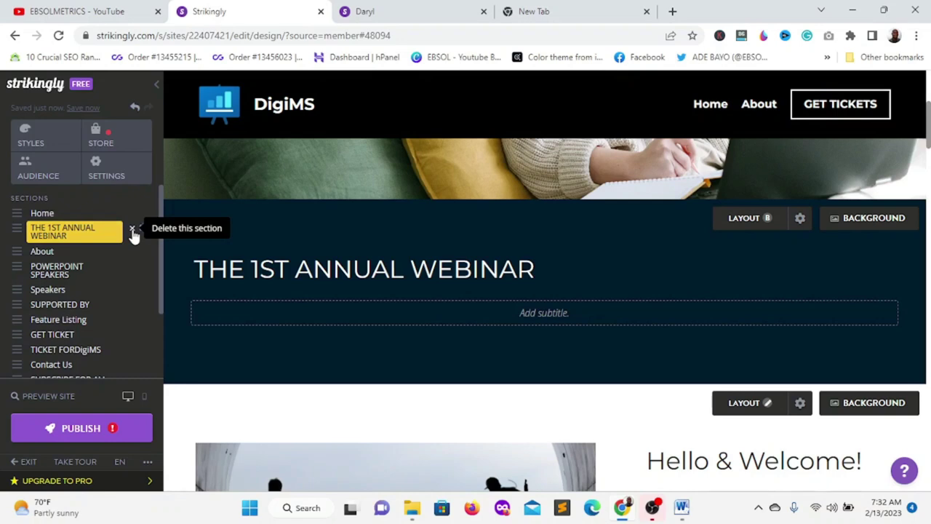
pyautogui.click(133, 230)
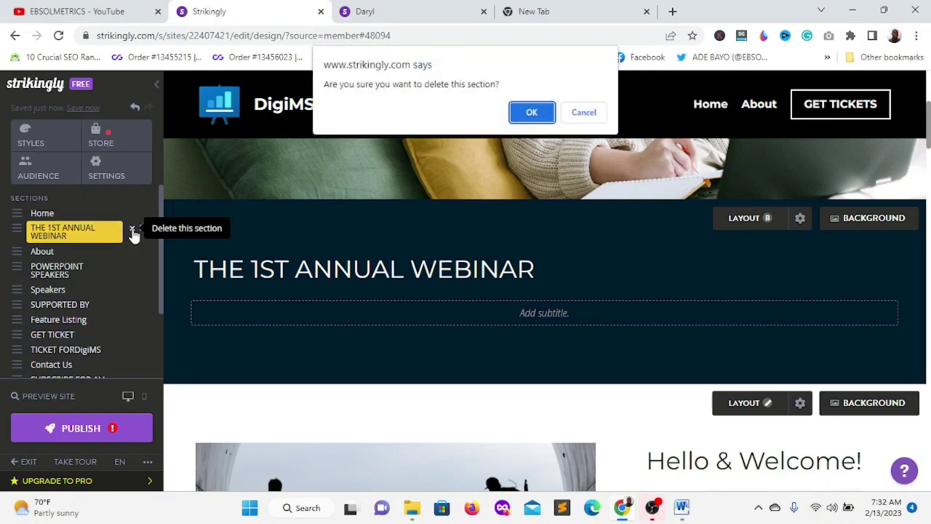
pyautogui.click(532, 113)
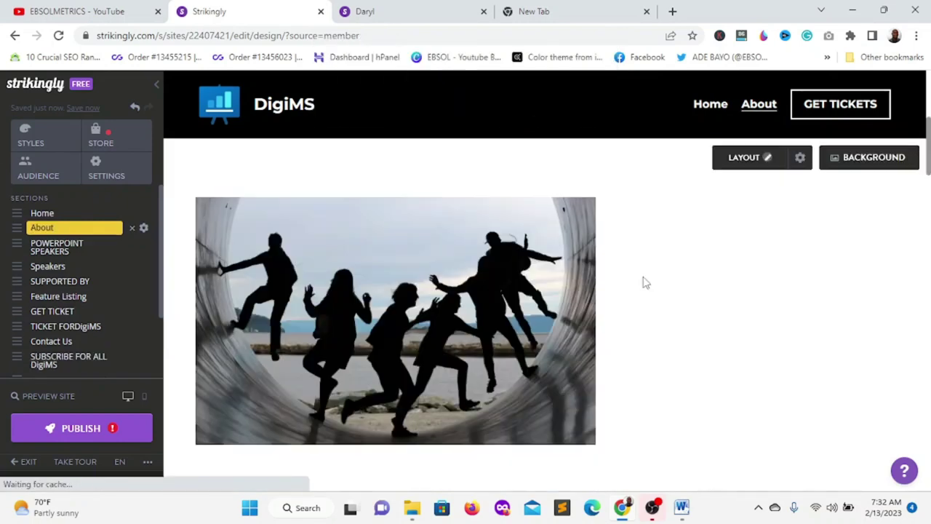
# Step: Replace the About section's "Hello & Welcome!" heading with "About Us"
pyautogui.scroll(-5, 566, 322)
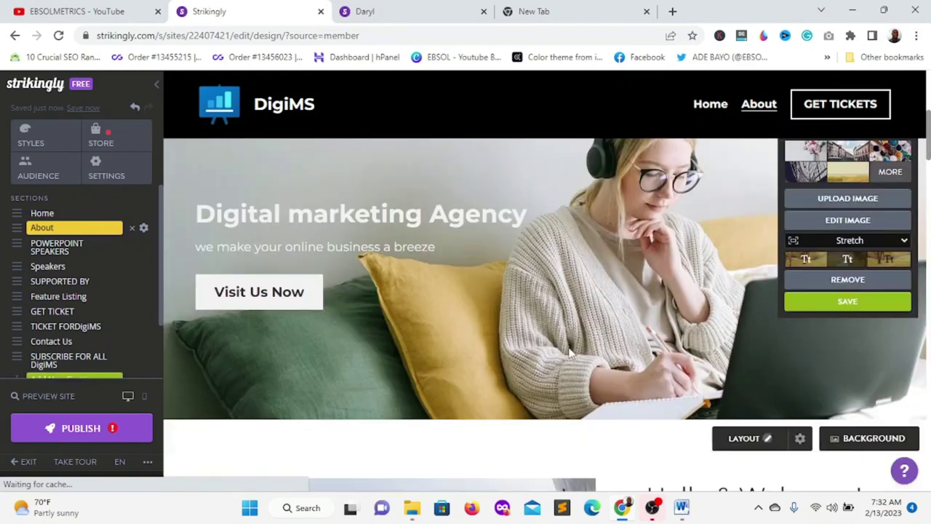
pyautogui.scroll(-3, 498, 320)
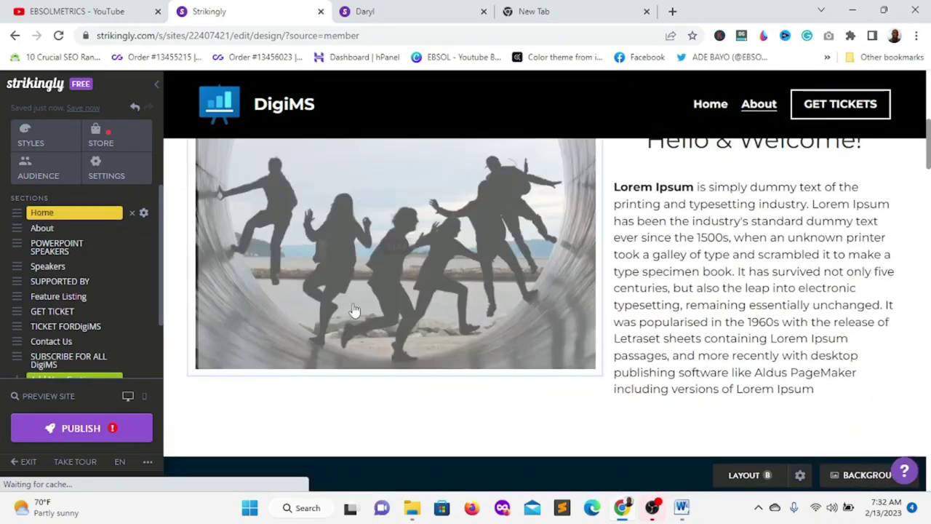
pyautogui.scroll(3, 343, 249)
pyautogui.click(27, 228)
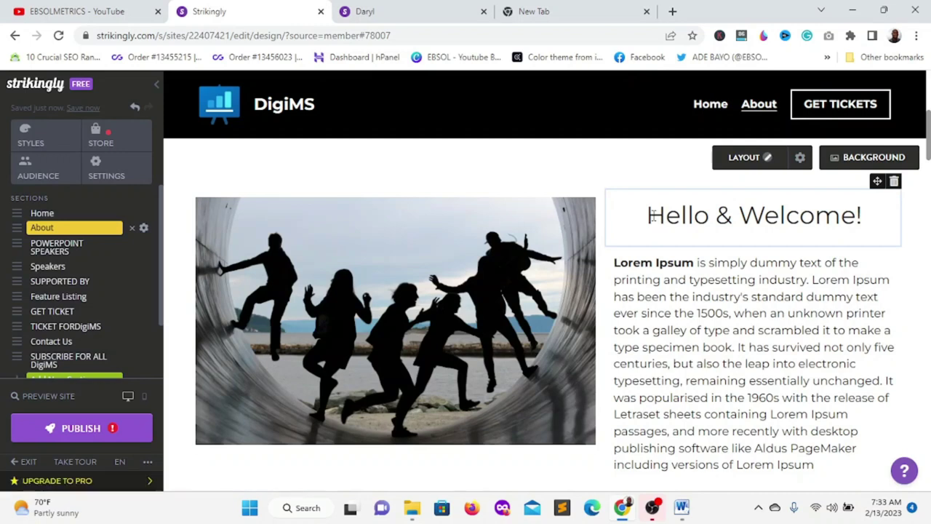
pyautogui.tripleClick(652, 214)
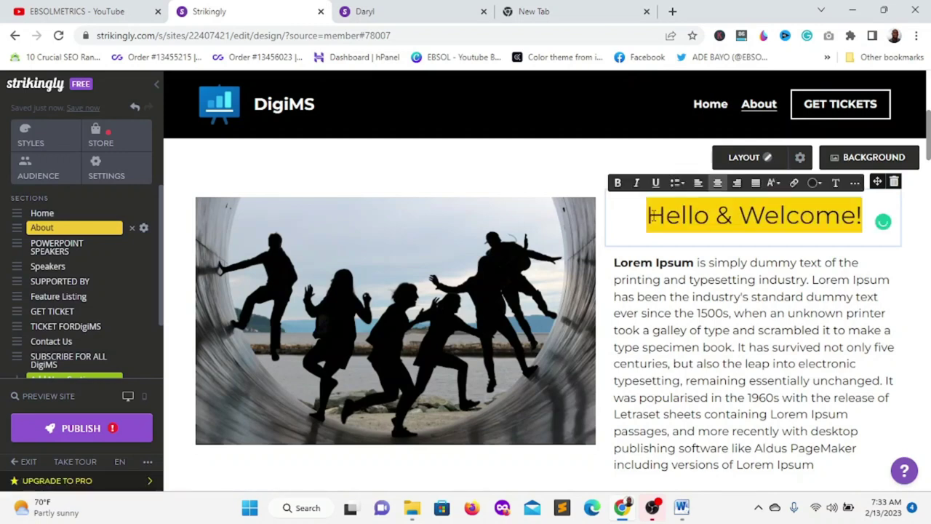
pyautogui.click(688, 296)
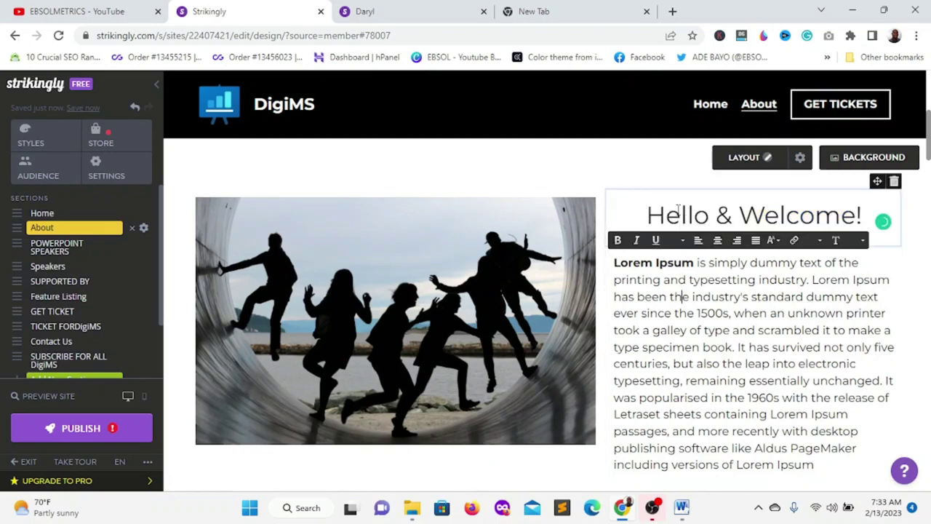
pyautogui.doubleClick(678, 210)
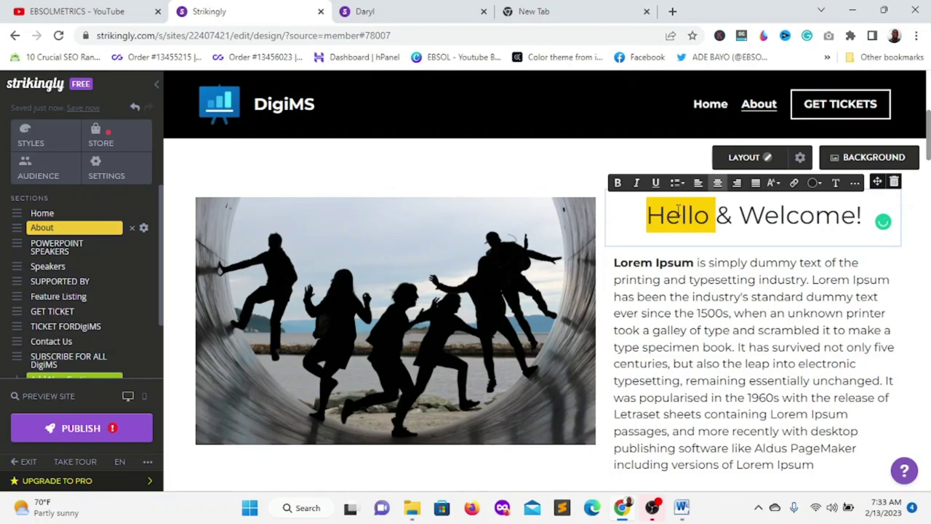
pyautogui.tripleClick(678, 210)
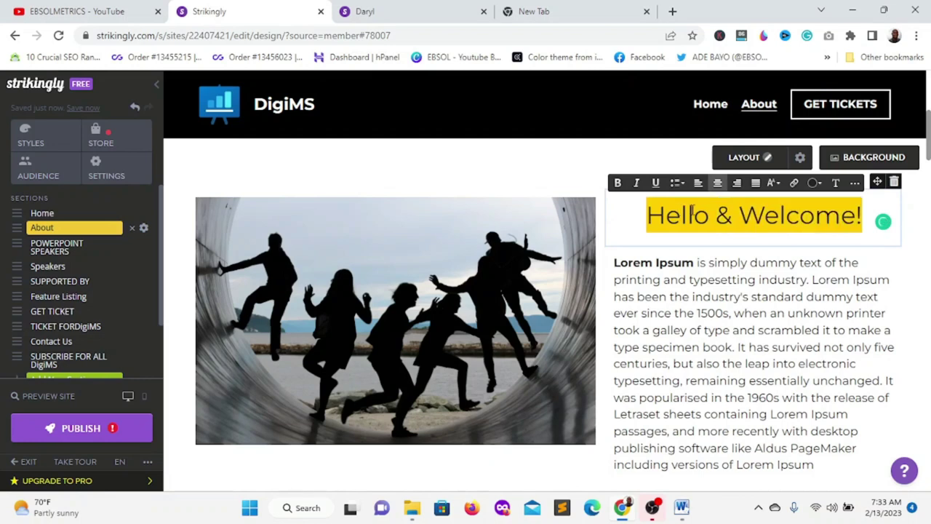
pyautogui.write('About Us')
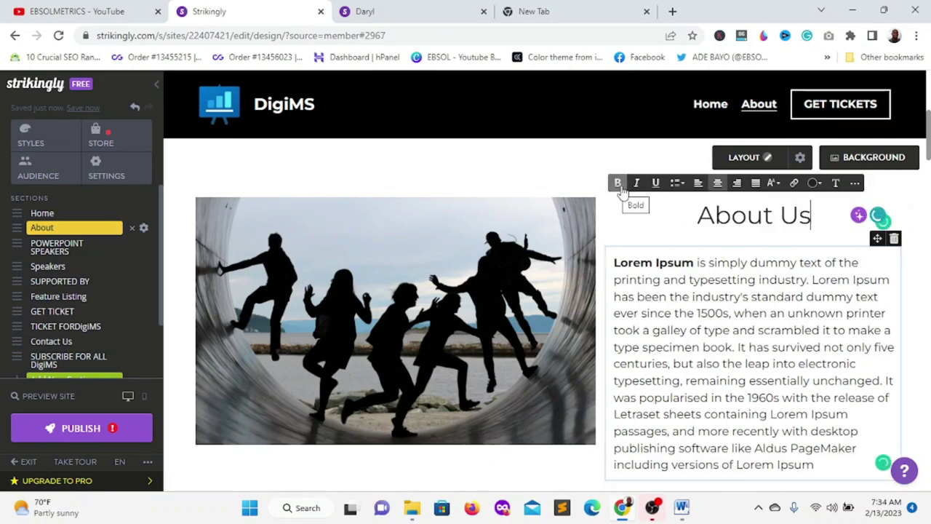
# Step: Make the "About Us" heading bold and underlined and colour it light blue
pyautogui.click(696, 216)
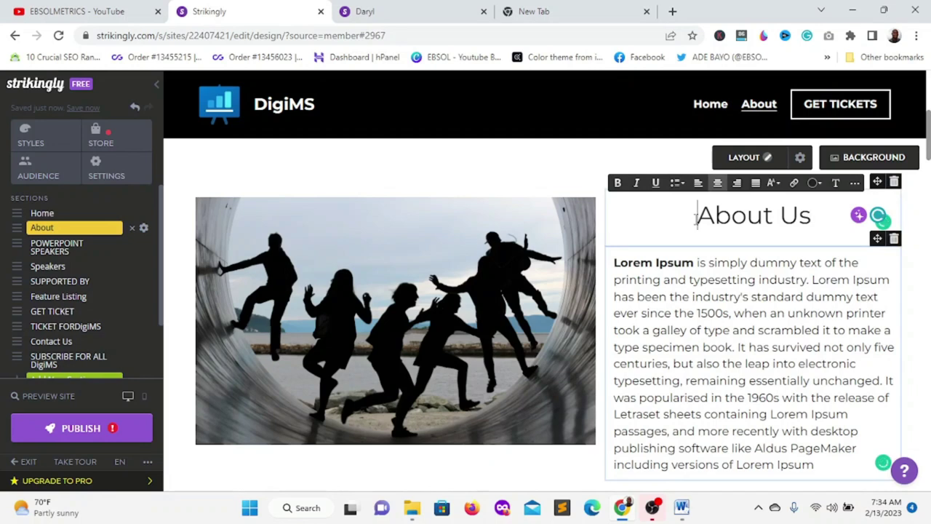
pyautogui.keyDown('shift'); pyautogui.click(816, 221); pyautogui.keyUp('shift')
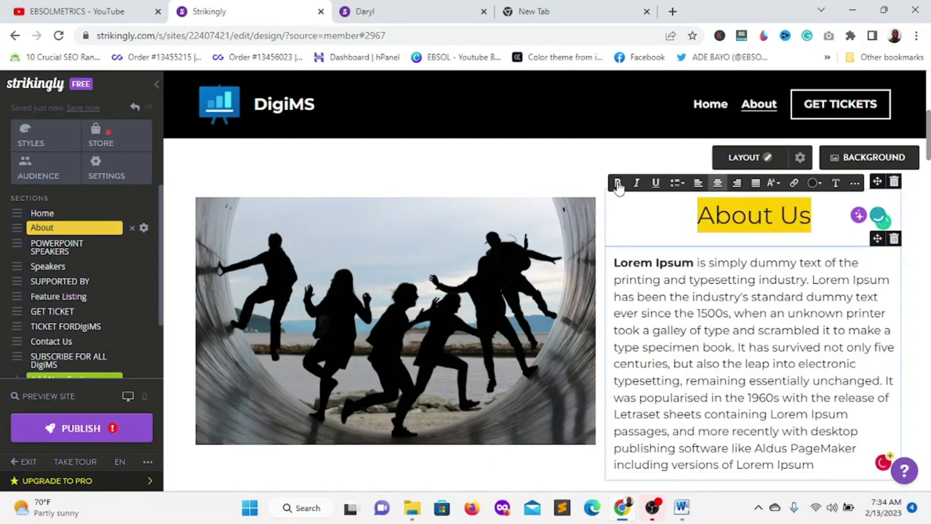
pyautogui.click(617, 184)
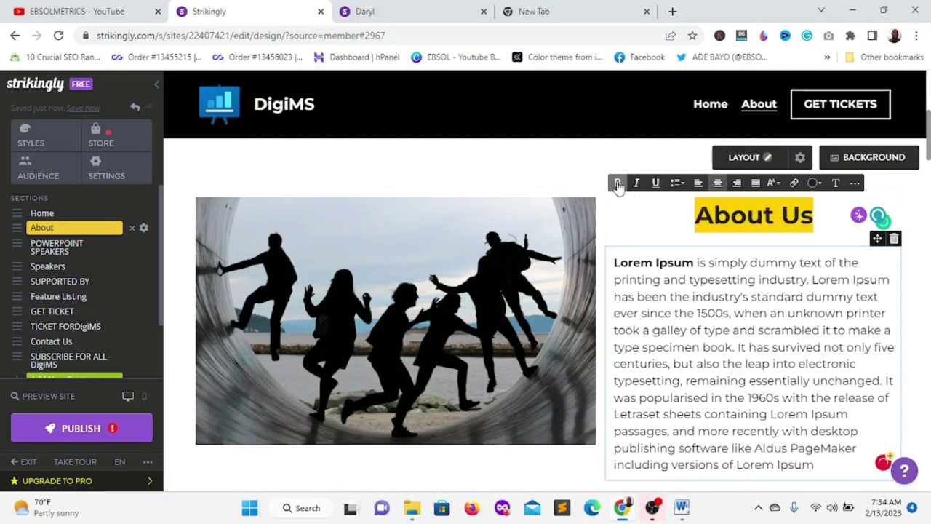
pyautogui.click(657, 188)
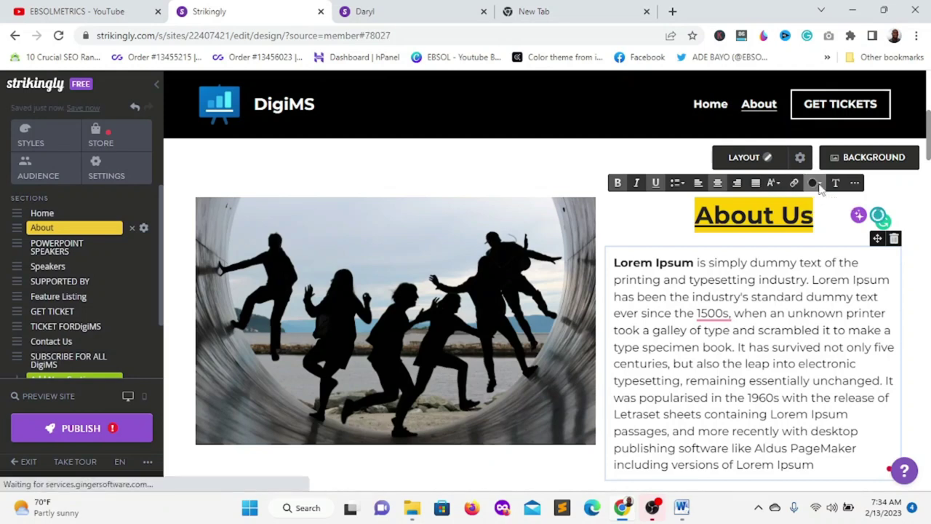
pyautogui.click(816, 183)
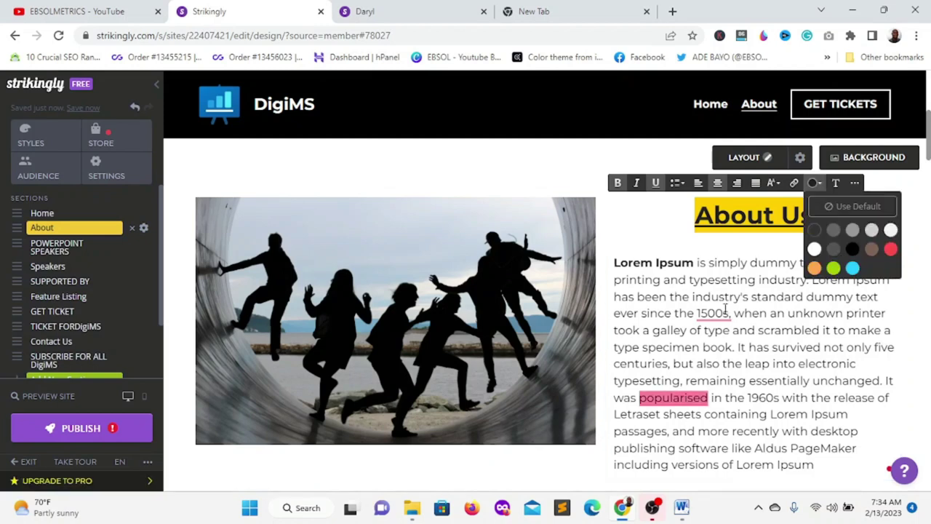
pyautogui.click(852, 269)
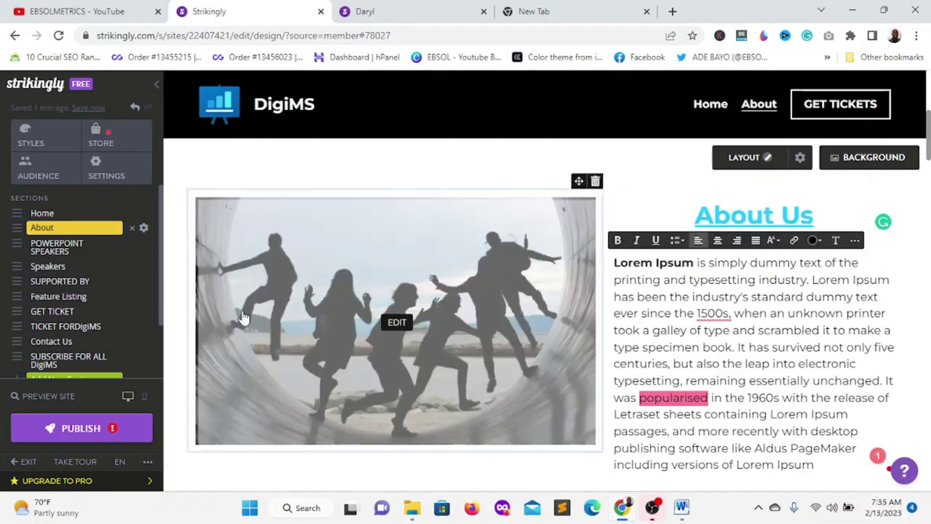
# Step: Replace the About section's silhouette photo with the handshake-and-laptop image uploaded from the computer
pyautogui.scroll(-1, 624, 383)
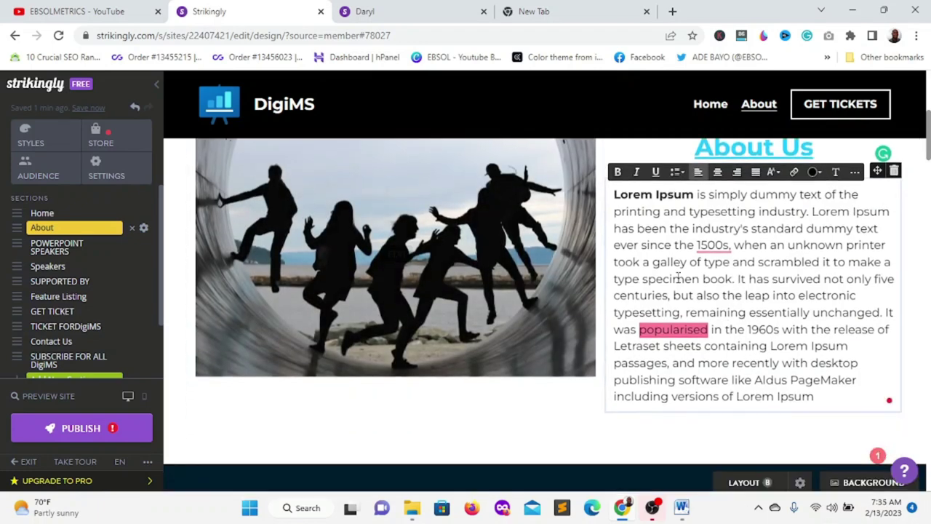
pyautogui.scroll(2, 646, 290)
pyautogui.scroll(-1, 387, 345)
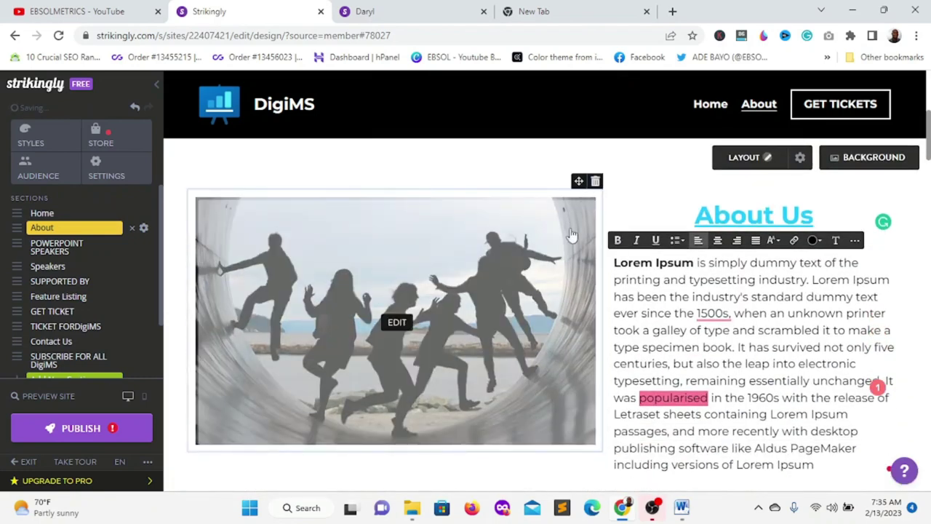
pyautogui.click(479, 238)
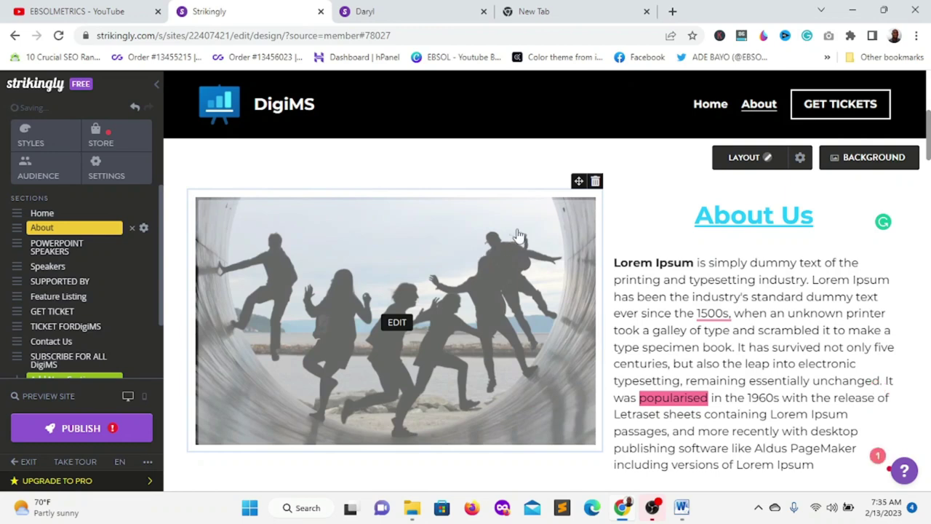
pyautogui.click(405, 326)
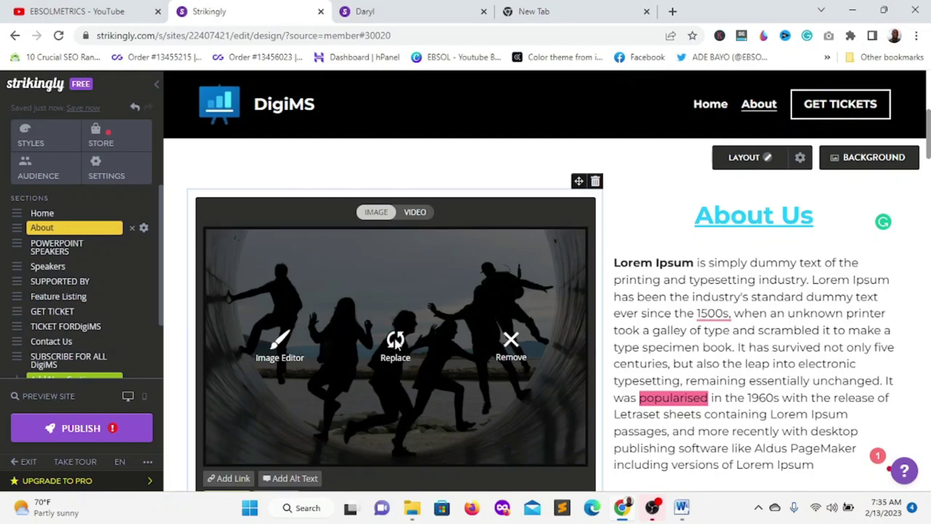
pyautogui.click(395, 341)
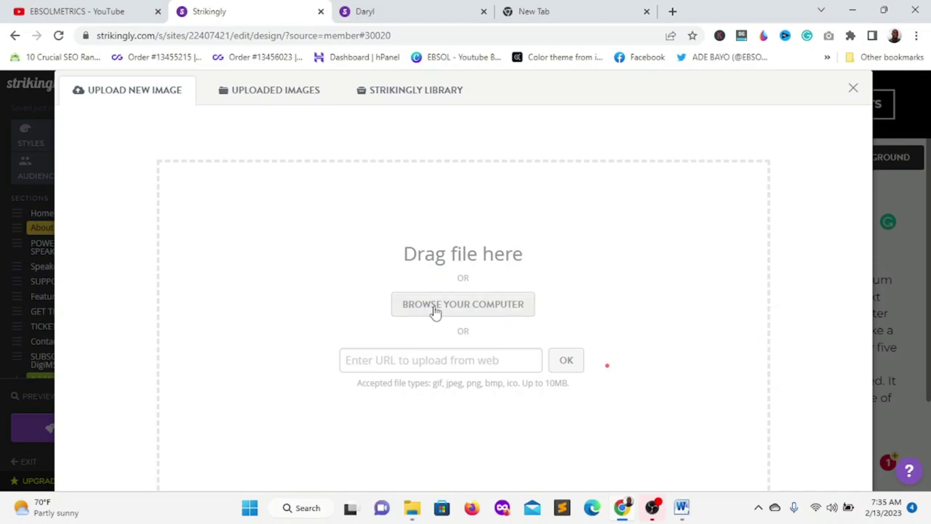
pyautogui.click(435, 309)
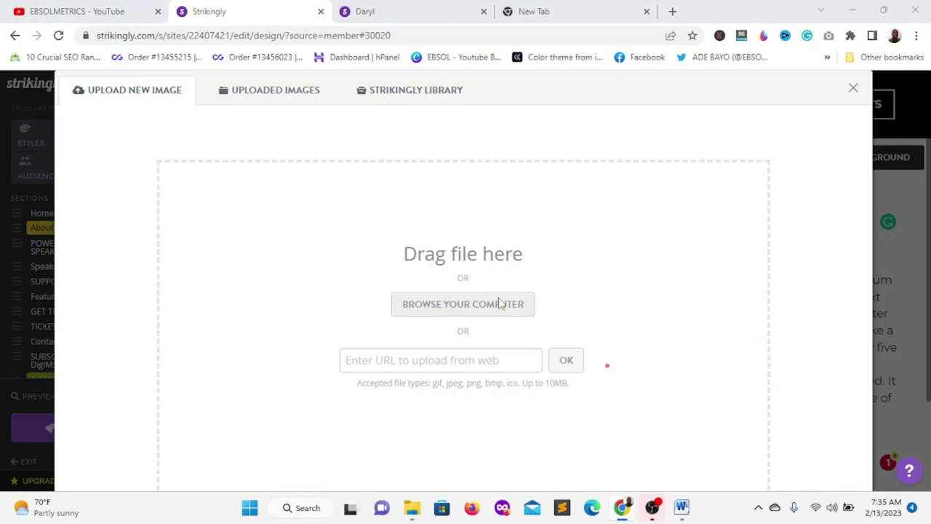
pyautogui.click(349, 305)
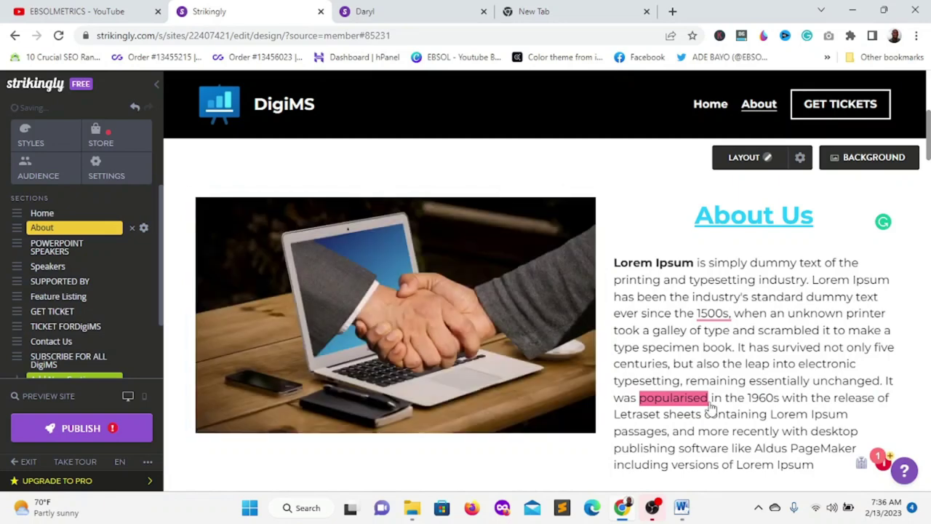
# Step: Look over the About section and go on to the POWERPOINT SPEAKERS section below it
pyautogui.scroll(1, 582, 371)
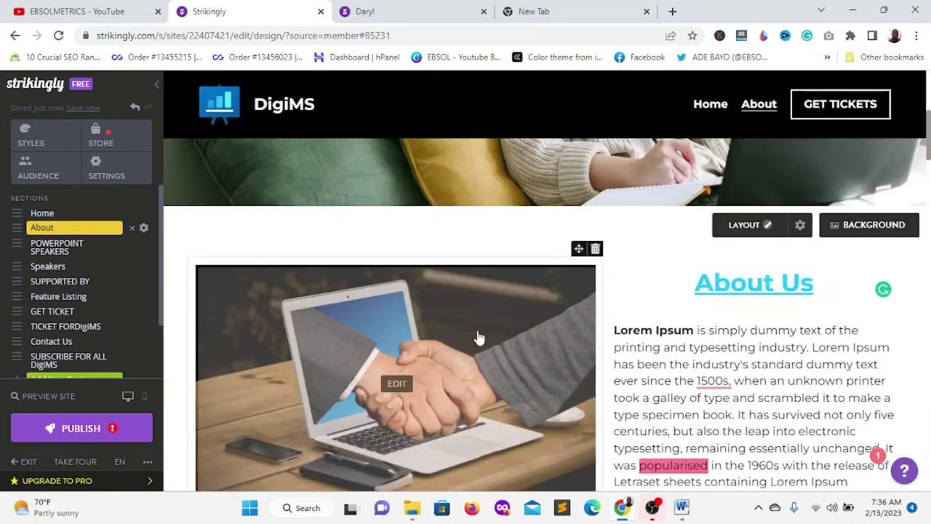
pyautogui.scroll(-2, 509, 357)
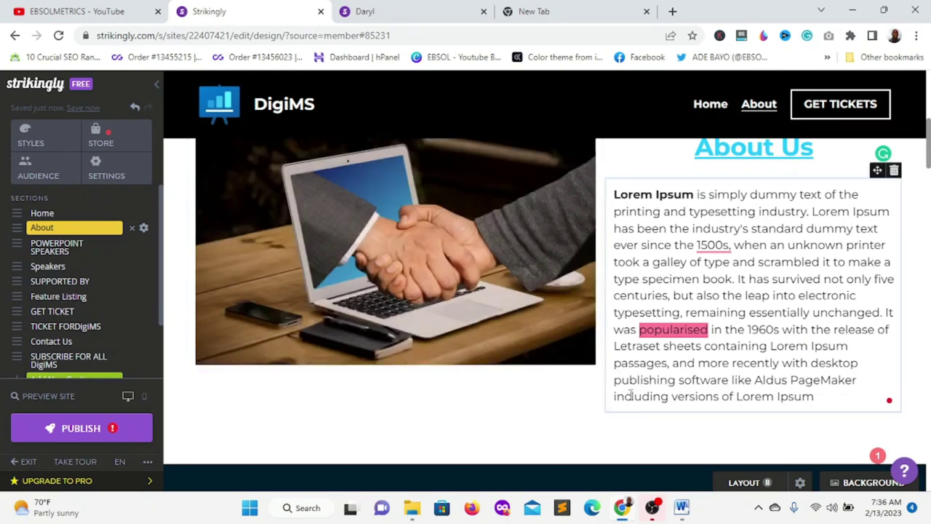
pyautogui.scroll(-2, 559, 404)
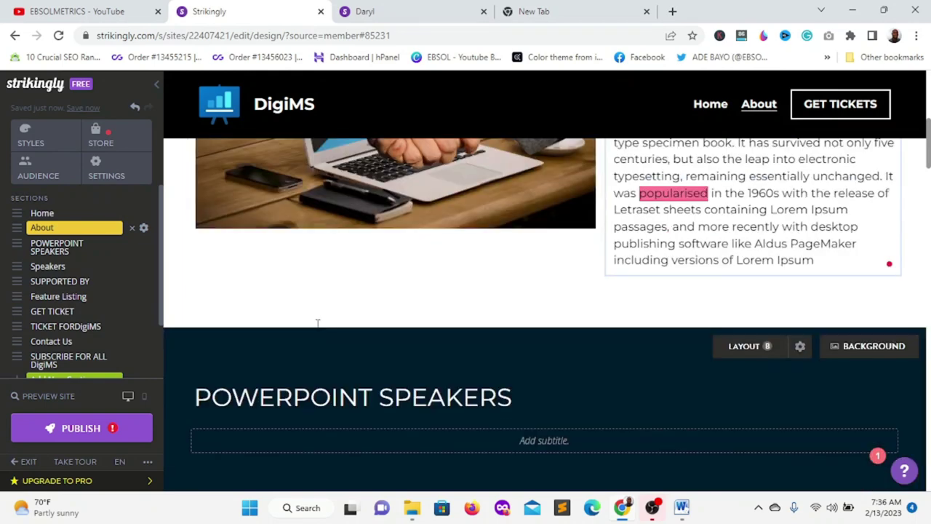
pyautogui.scroll(-1, 318, 322)
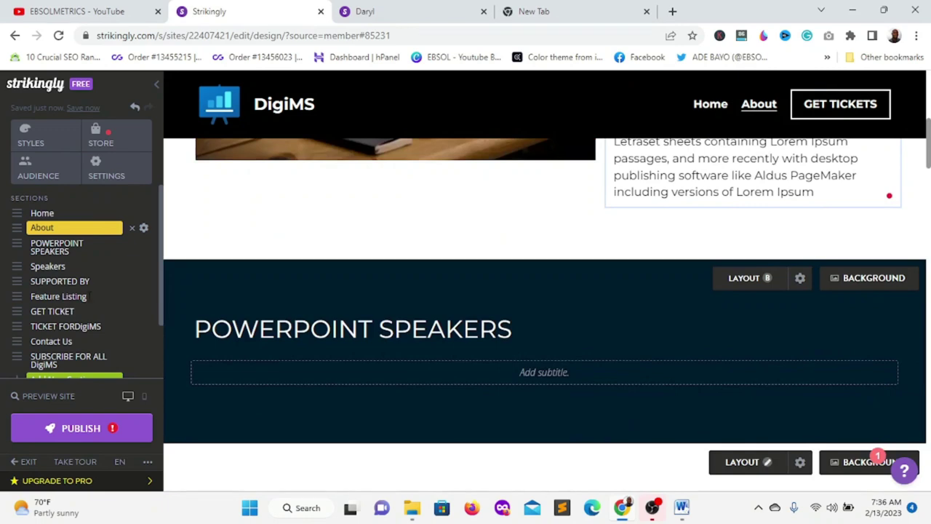
pyautogui.scroll(-1, 545, 314)
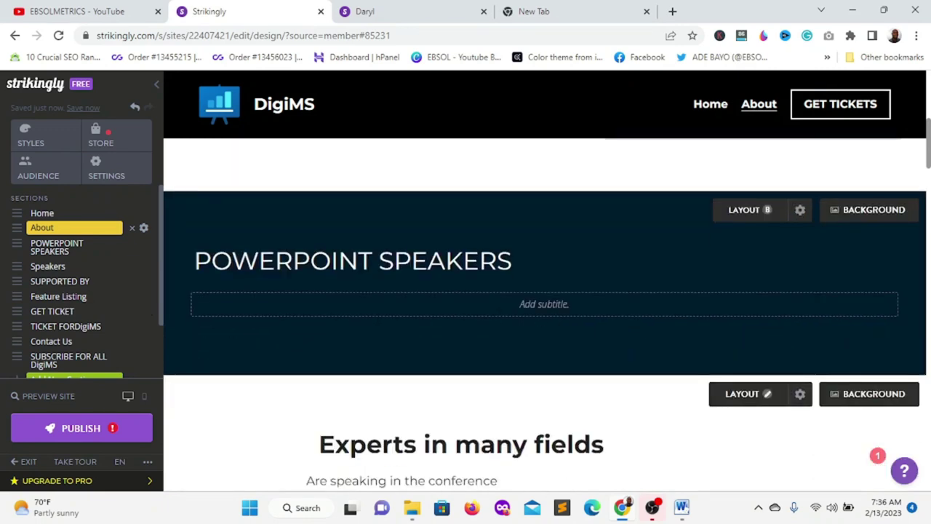
pyautogui.click(105, 256)
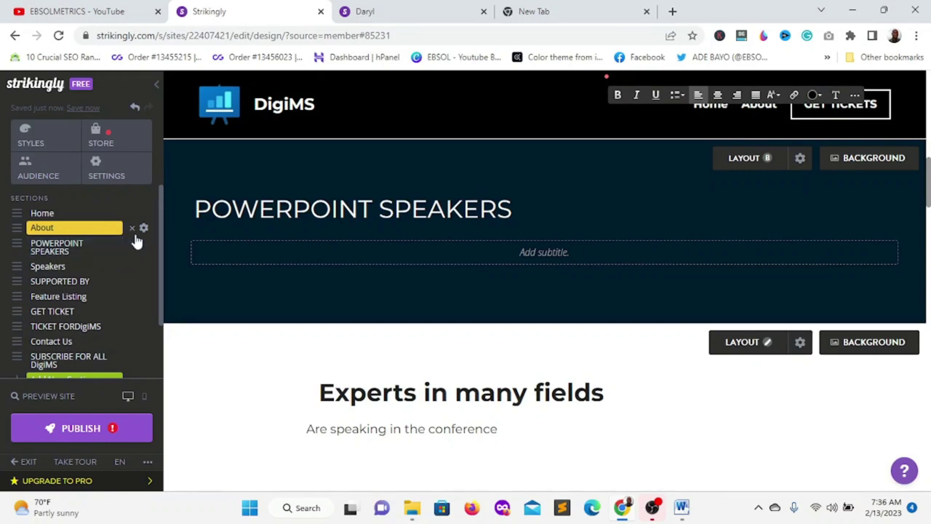
pyautogui.click(86, 246)
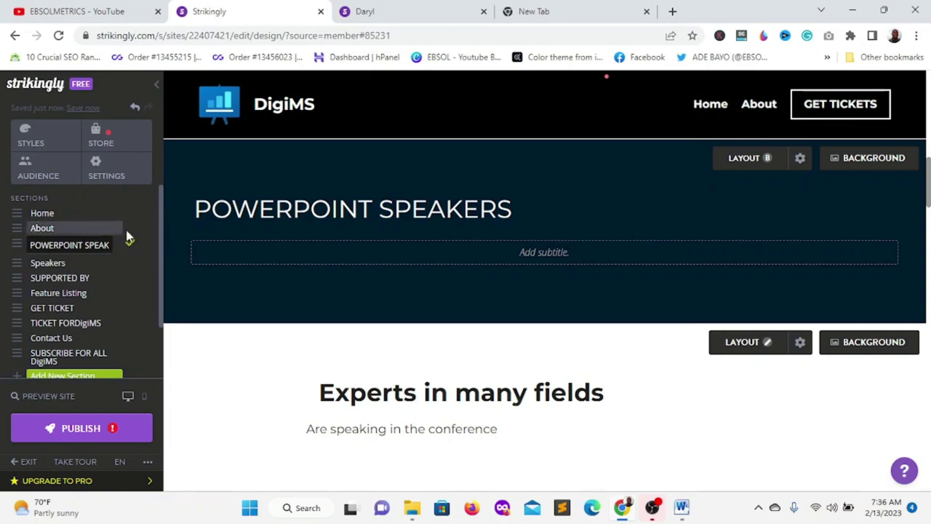
pyautogui.moveTo(222, 294)
pyautogui.click(102, 246)
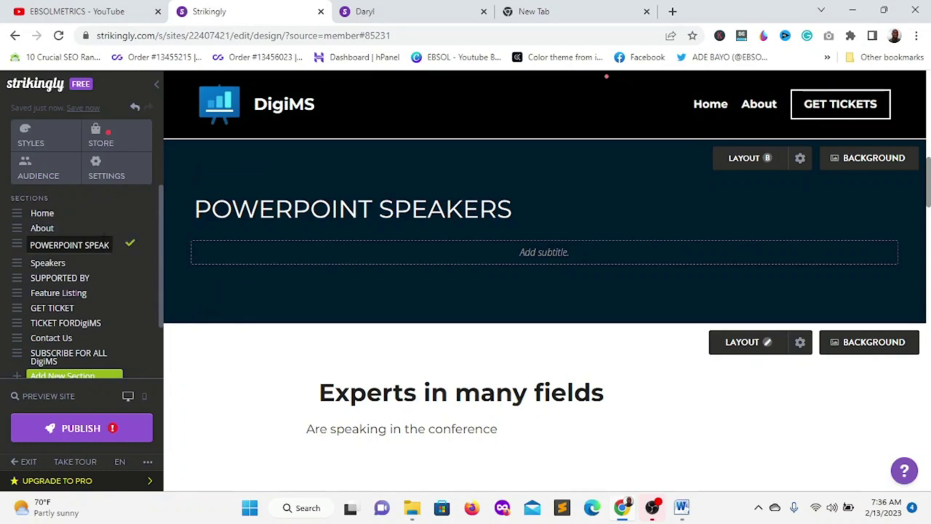
pyautogui.press('End')
pyautogui.press('Return')
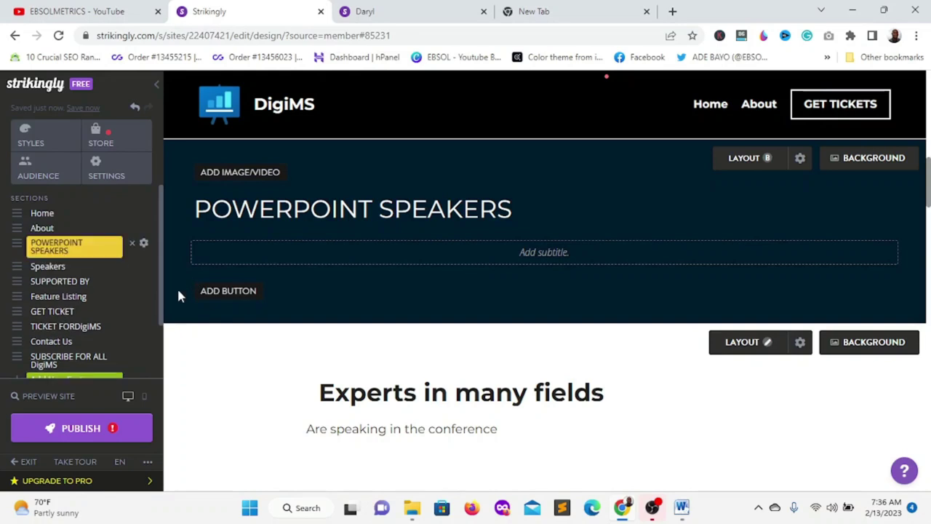
# Step: Delete the POWERPOINT SPEAKERS section from the site
pyautogui.click(132, 244)
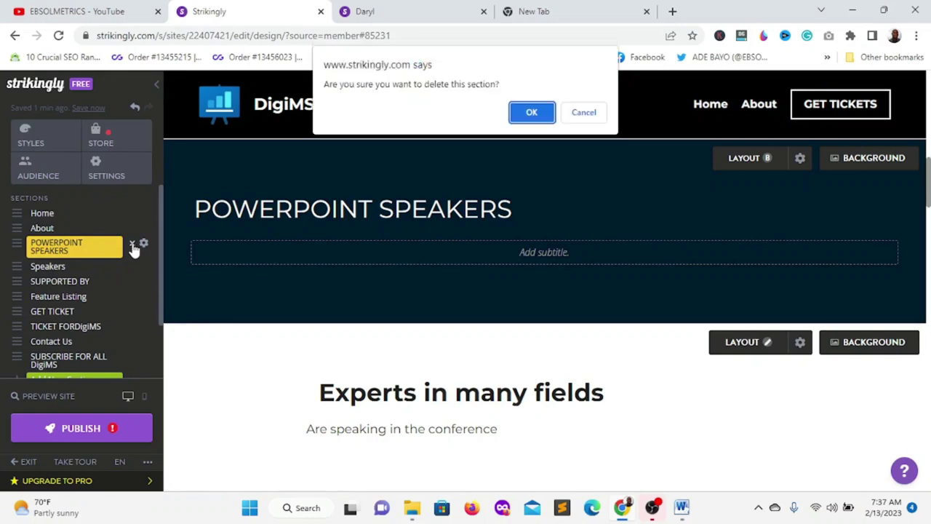
pyautogui.click(530, 112)
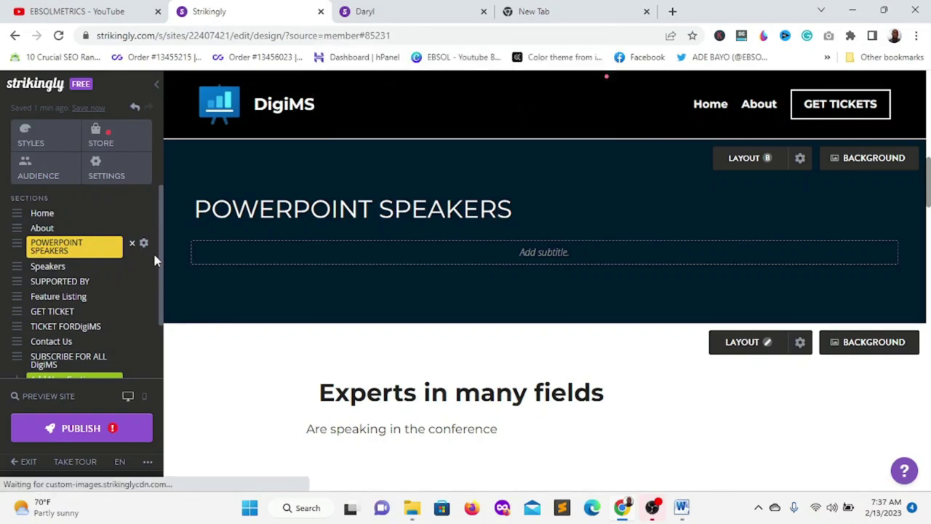
# Step: Change the Speakers section's "Experts in many fields" heading to "Meet Out Team Of Expert" and center it
pyautogui.scroll(5, 703, 289)
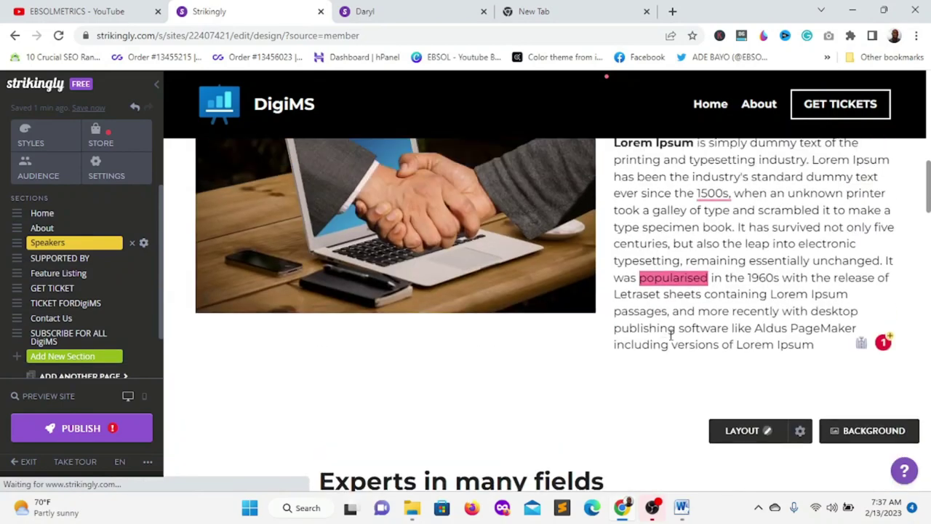
pyautogui.scroll(-3, 621, 390)
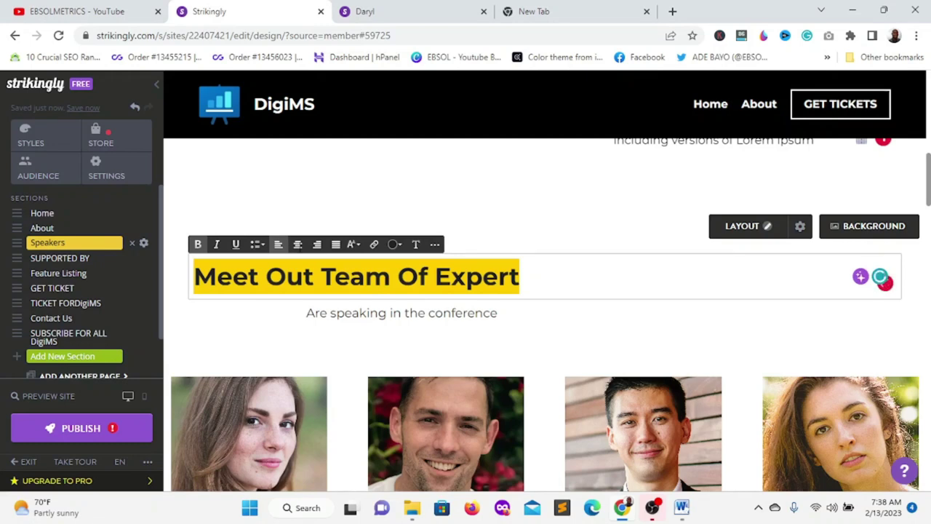
pyautogui.click(298, 245)
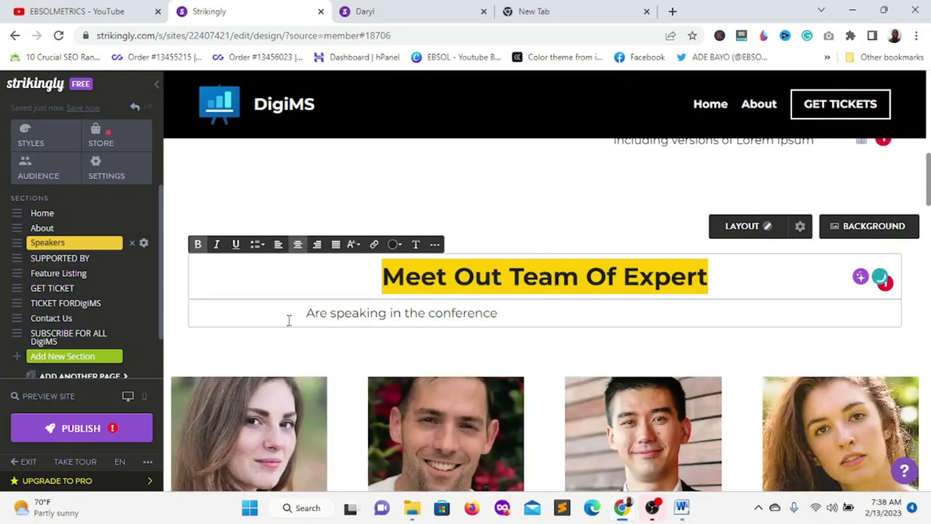
# Step: Delete the subtitle "Are speaking in the conference" and correct the heading above it to "Meet Our Team Of Expert"
pyautogui.click(306, 313)
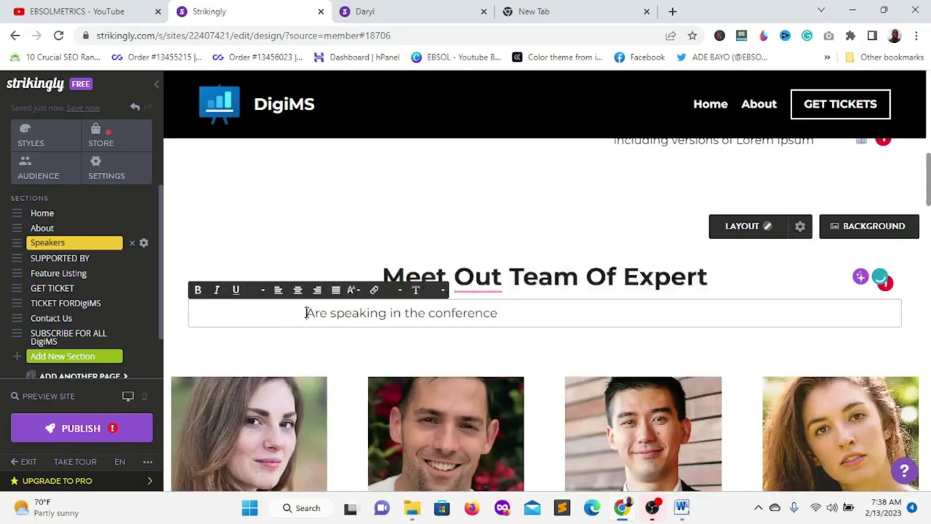
pyautogui.moveTo(305, 313); pyautogui.dragTo(518, 317)
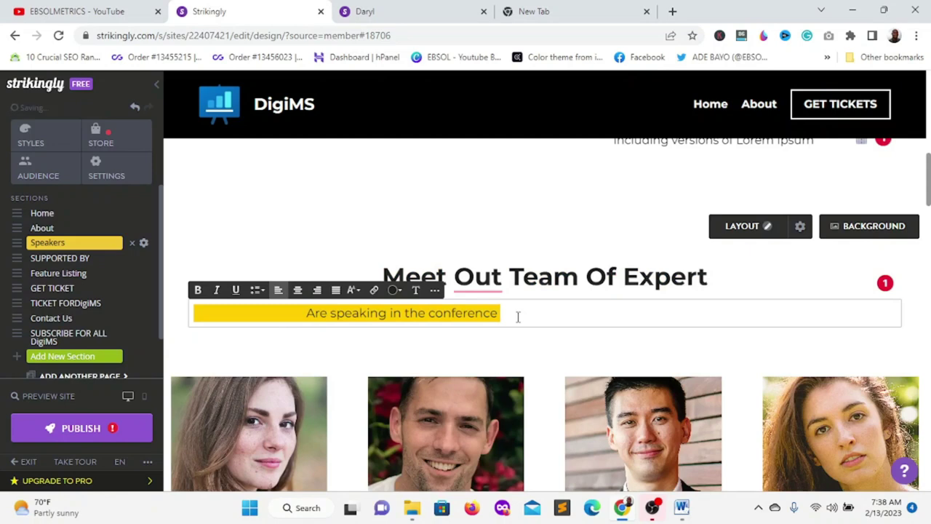
pyautogui.press('BackSpace')
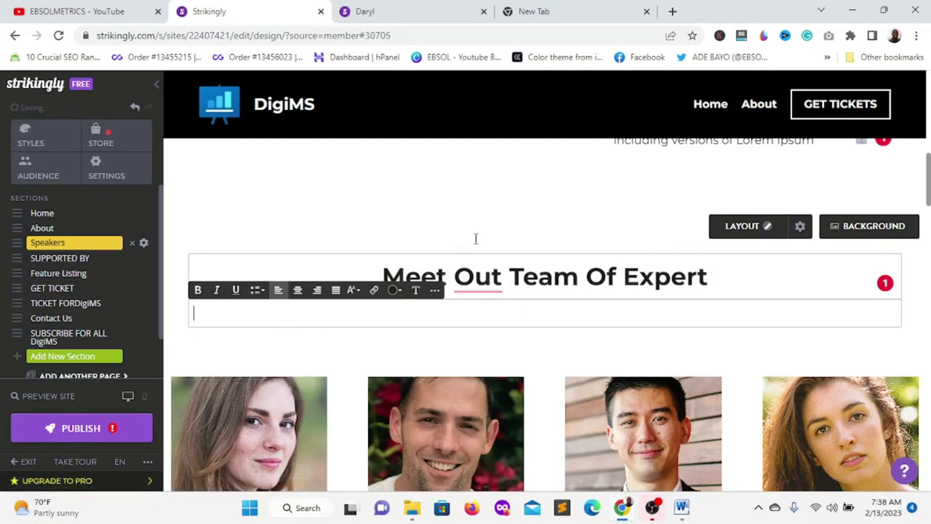
pyautogui.doubleClick(480, 280)
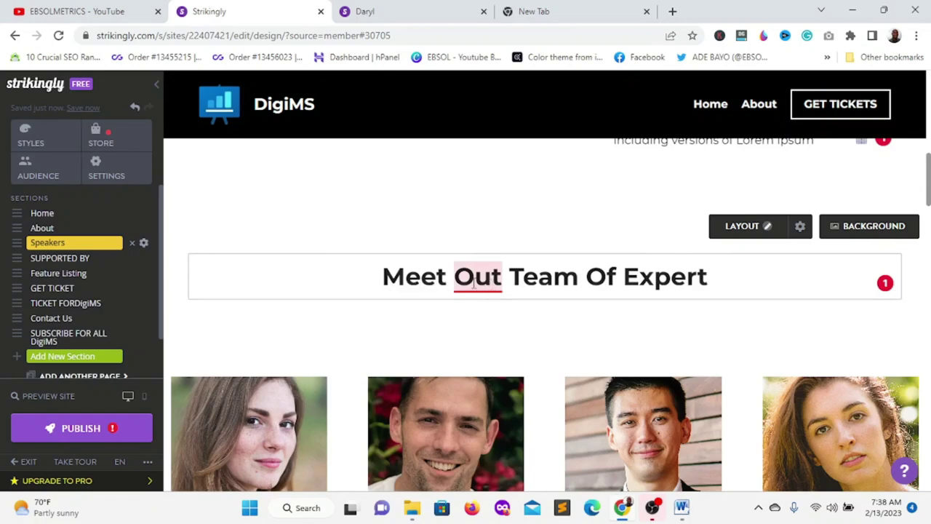
pyautogui.moveTo(474, 285)
pyautogui.click(459, 323)
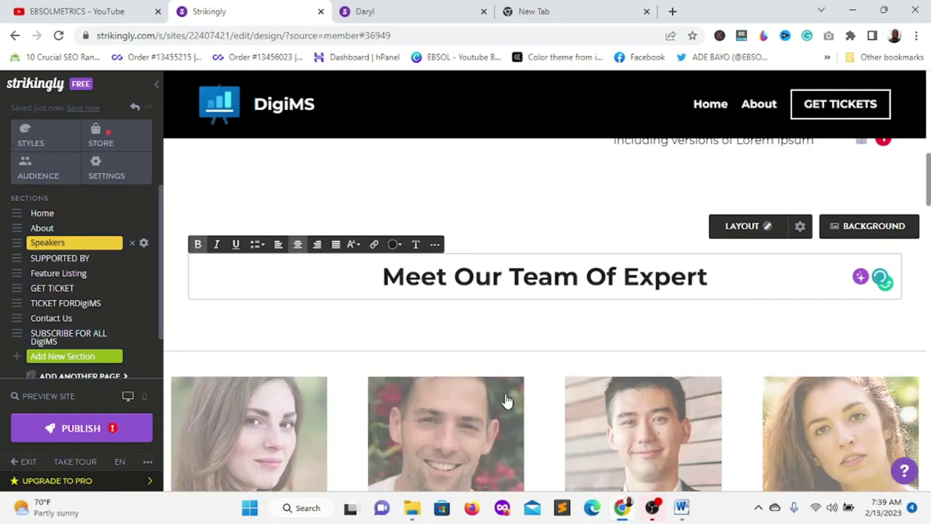
# Step: Open the team gallery and delete four of its photos, keeping the first three and the bearded man's
pyautogui.scroll(-3, 507, 400)
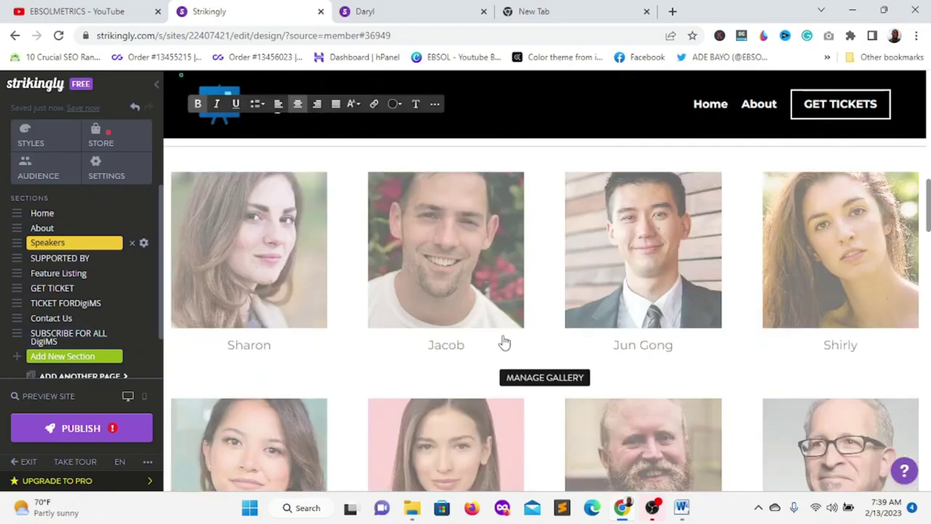
pyautogui.scroll(-4, 504, 342)
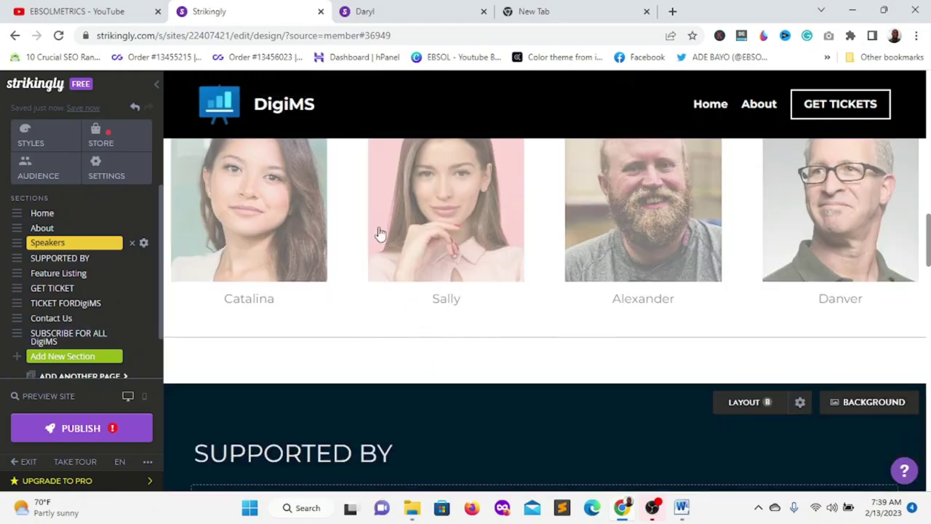
pyautogui.scroll(2, 338, 291)
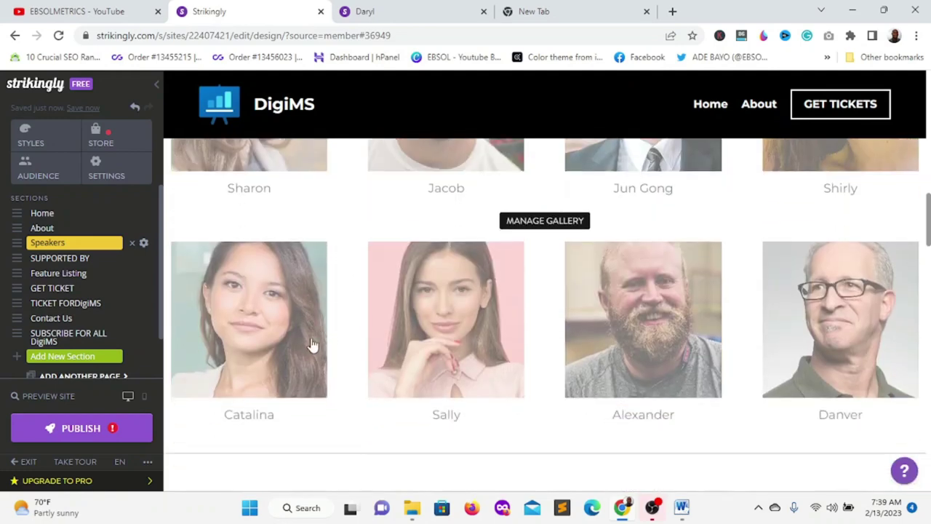
pyautogui.scroll(-2, 310, 320)
pyautogui.scroll(2, 308, 295)
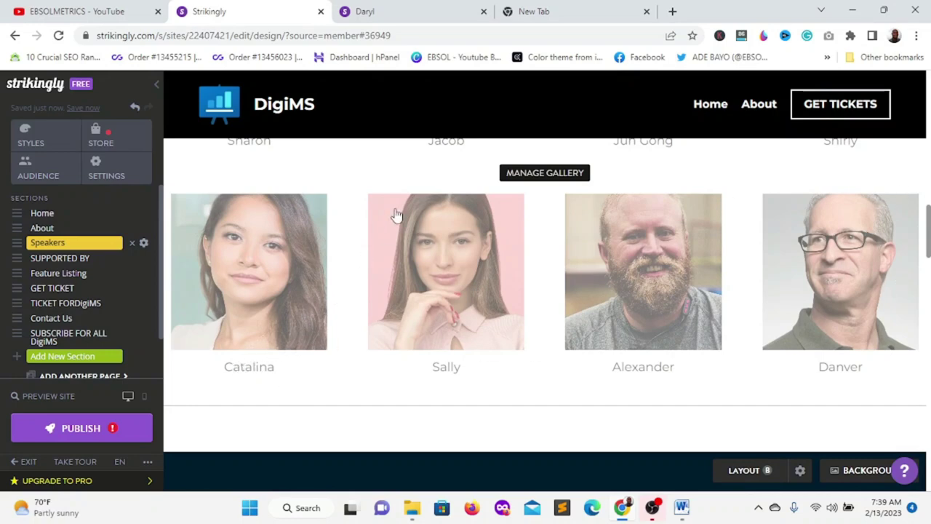
pyautogui.scroll(3, 364, 276)
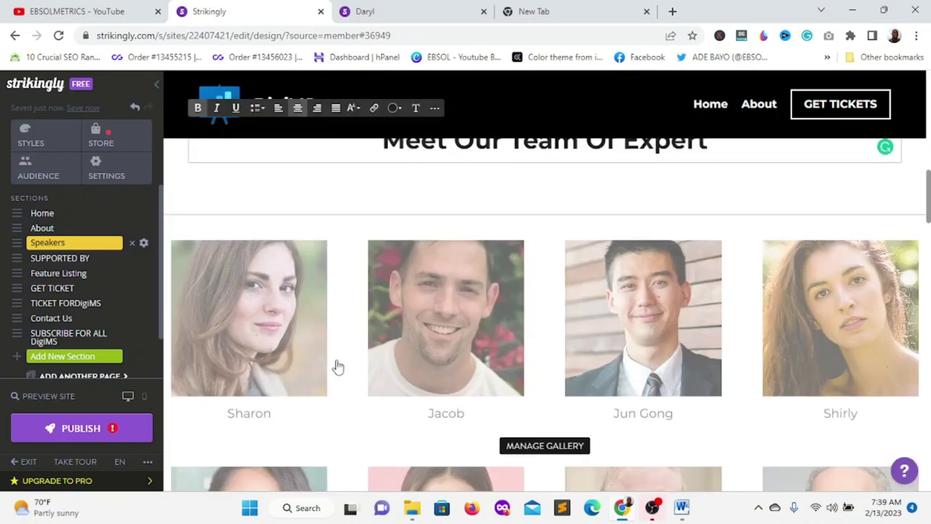
pyautogui.click(420, 401)
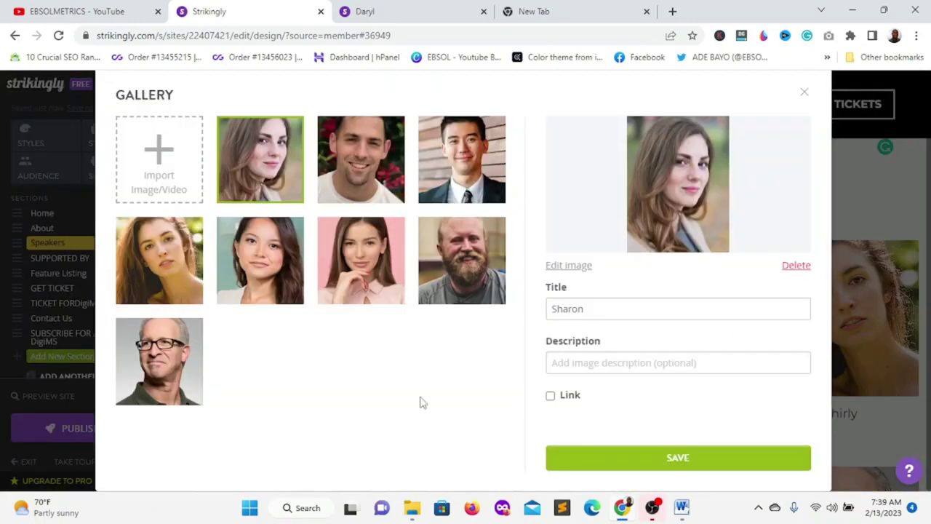
pyautogui.click(187, 369)
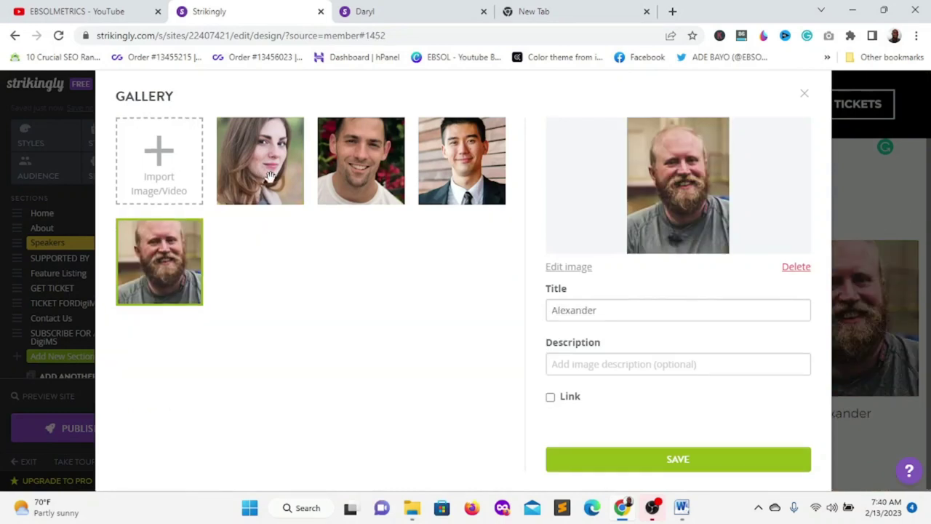
# Step: Replace the title of the gallery's first photo with the team member's new first name
pyautogui.click(269, 177)
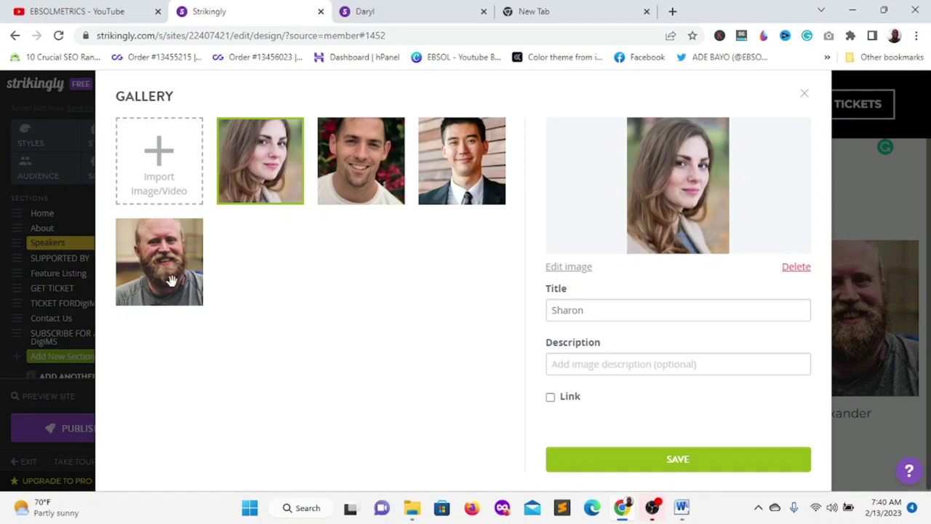
pyautogui.click(560, 315)
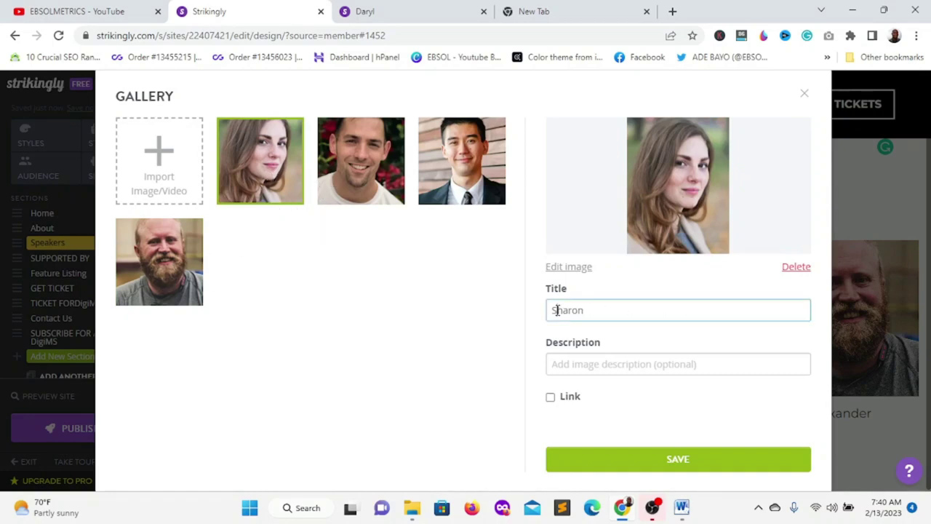
pyautogui.doubleClick(555, 310)
pyautogui.write('F')
pyautogui.press('BackSpace')
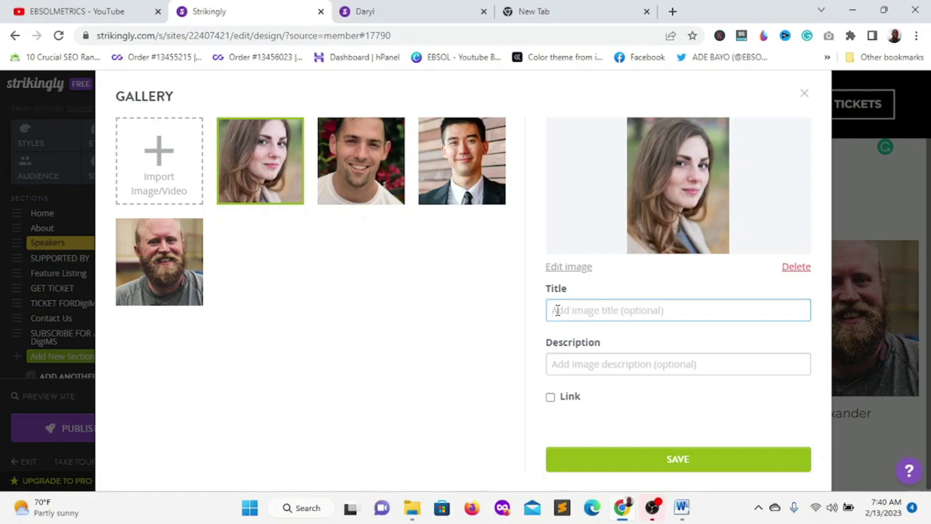
pyautogui.write('Helen')
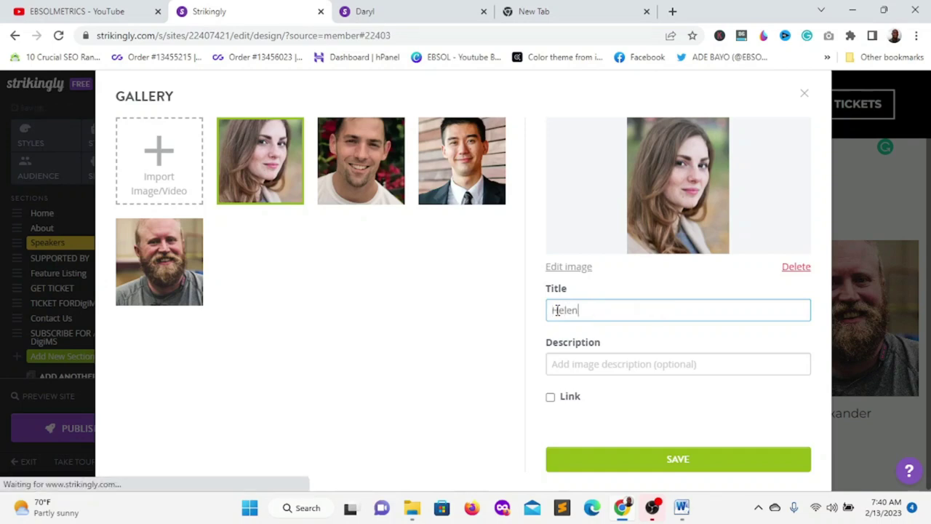
# Step: Describe the first team member as "CEO" and enable a Web link for the photo, leaving the address empty
pyautogui.click(563, 363)
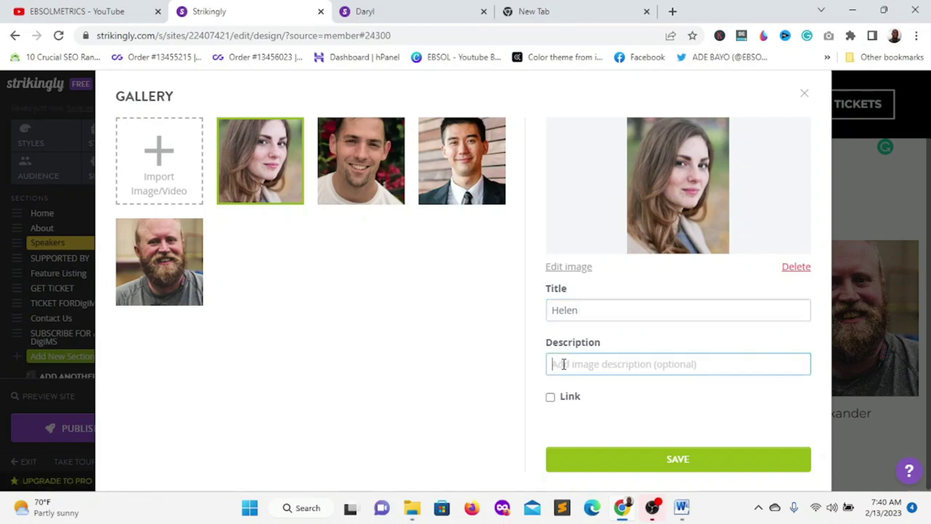
pyautogui.write('So')
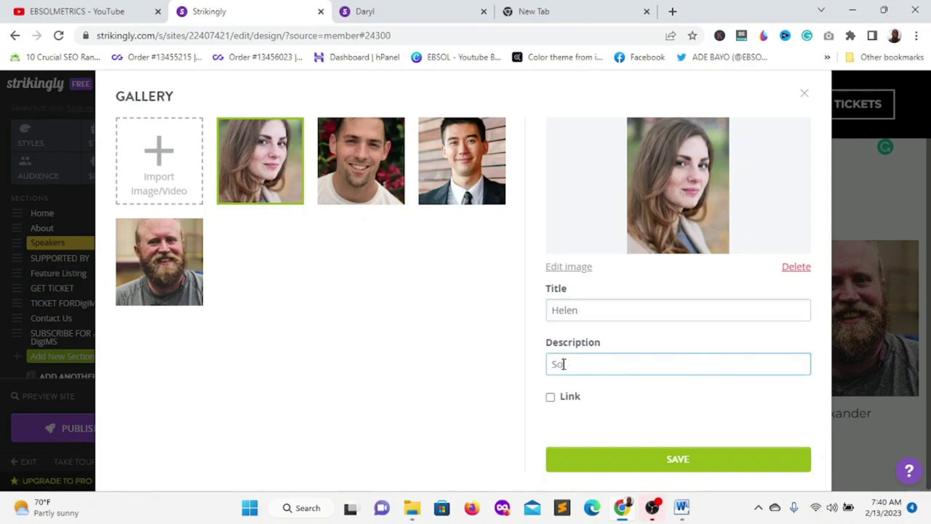
pyautogui.press('BackSpace')
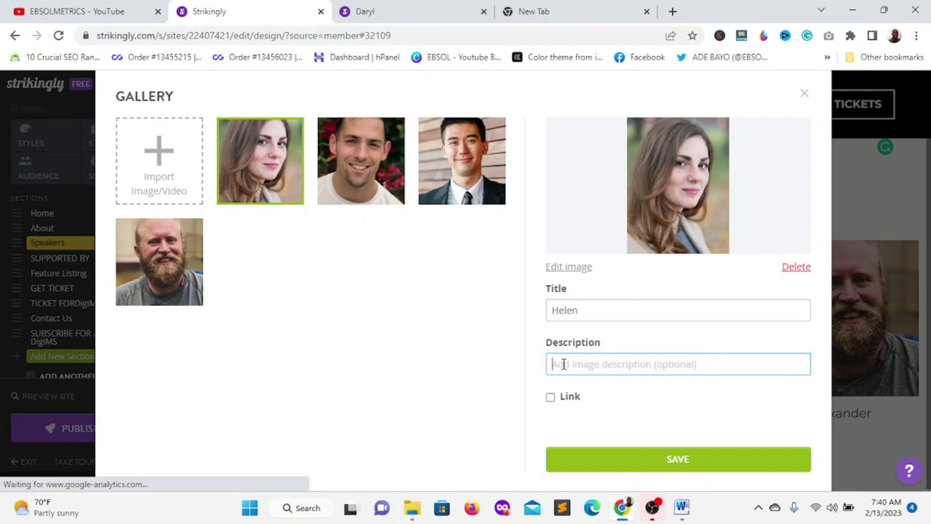
pyautogui.write('C')
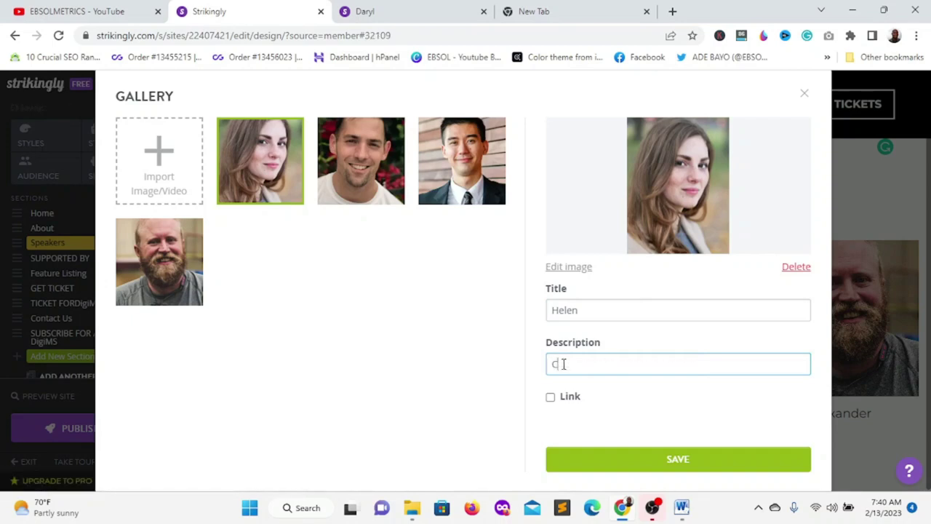
pyautogui.write('EO')
pyautogui.click(551, 399)
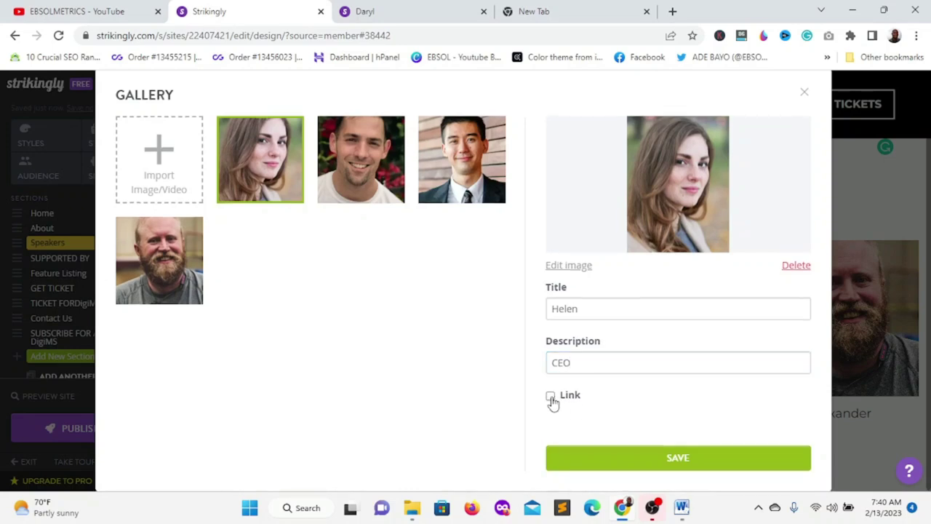
pyautogui.click(551, 397)
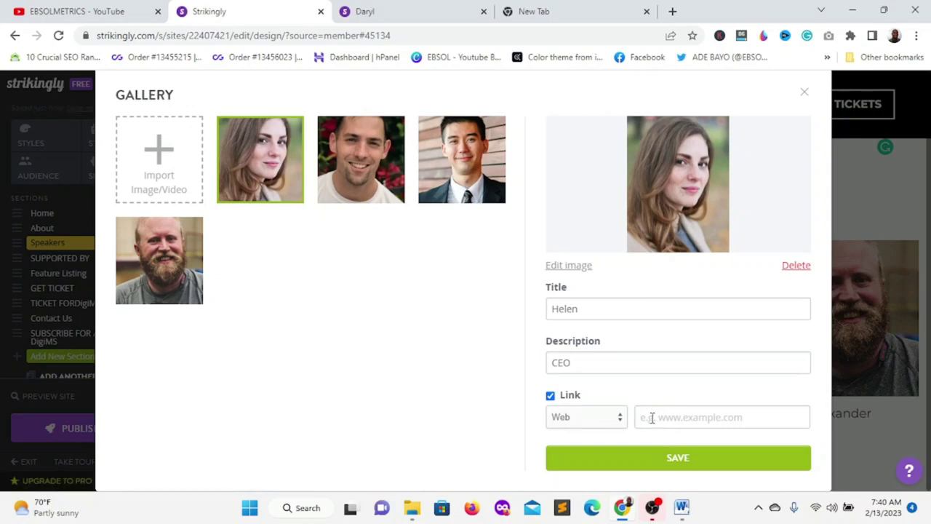
pyautogui.click(704, 418)
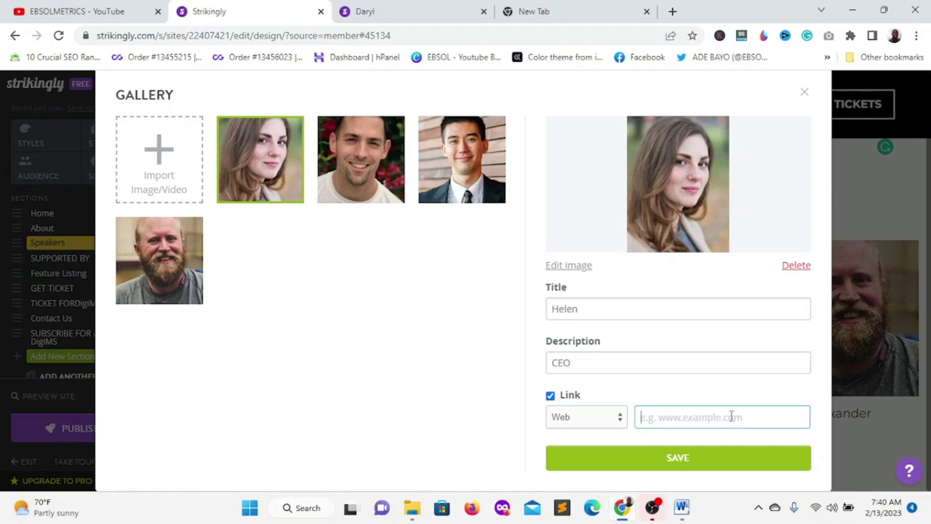
# Step: Replace the title of the second photo, the man in the white T-shirt, with a new first name
pyautogui.click(382, 211)
pyautogui.click(381, 198)
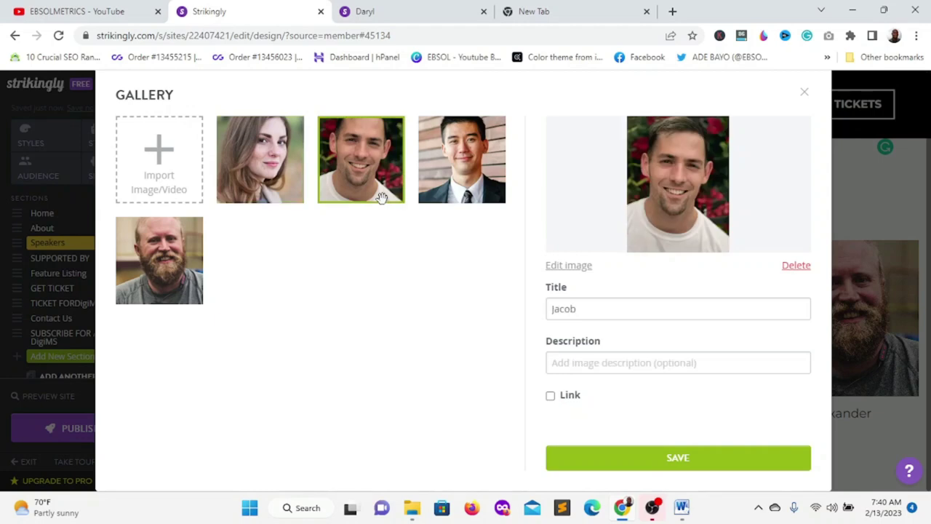
pyautogui.click(567, 310)
pyautogui.doubleClick(567, 310)
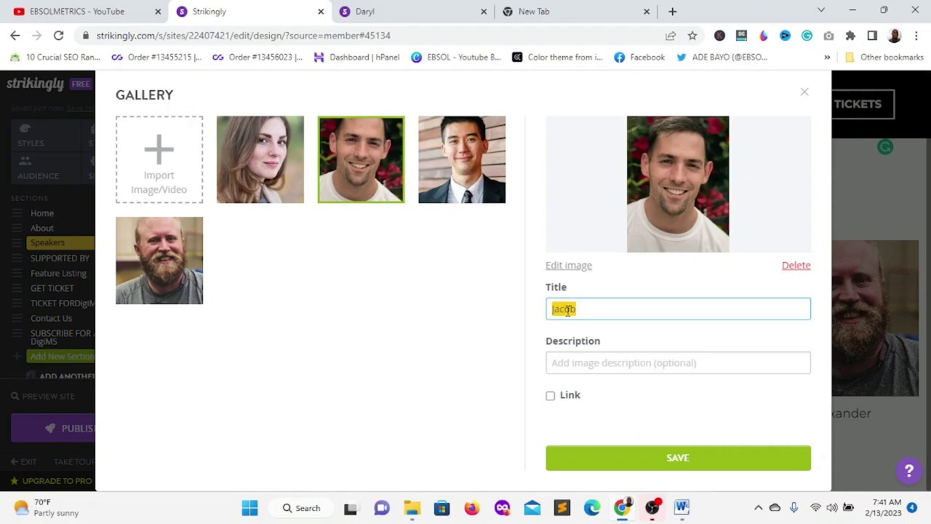
pyautogui.write('Mike')
# Step: Describe the second team member as "SEO Specialist" and enable a Web link for the photo
pyautogui.click(583, 364)
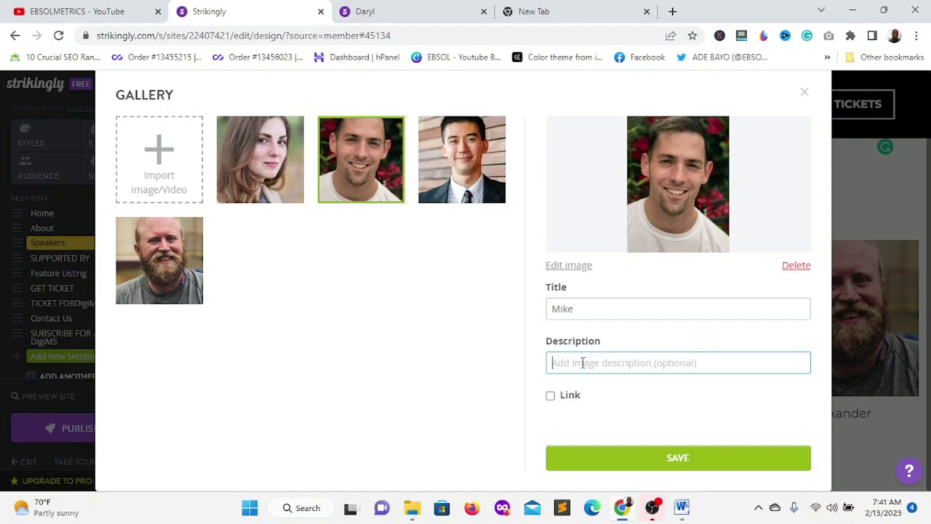
pyautogui.write('SEO')
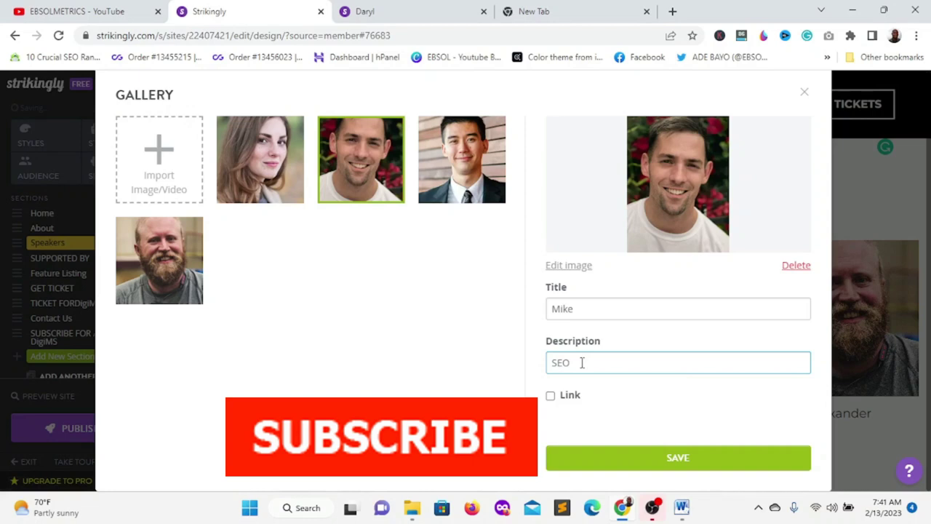
pyautogui.write('Specialist')
pyautogui.click(550, 397)
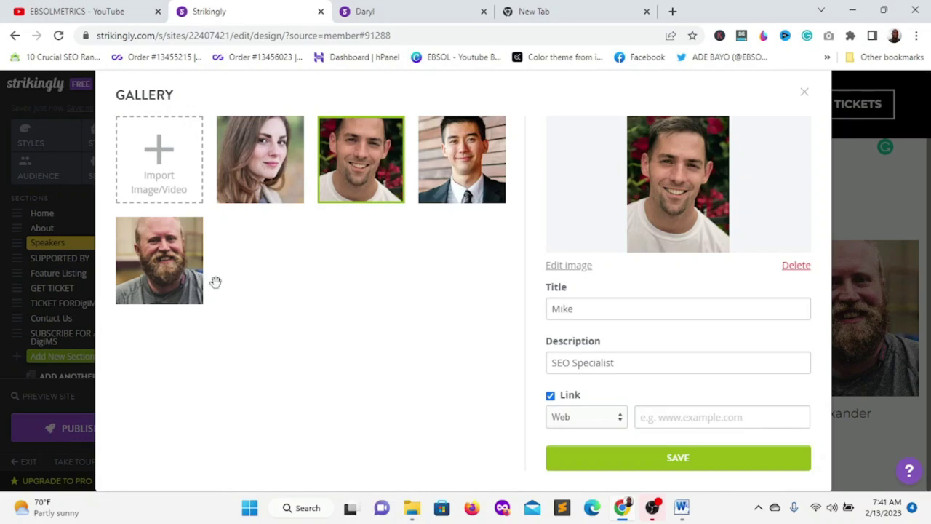
# Step: Check the bearded man's photo details, save the gallery changes and close the gallery
pyautogui.click(191, 284)
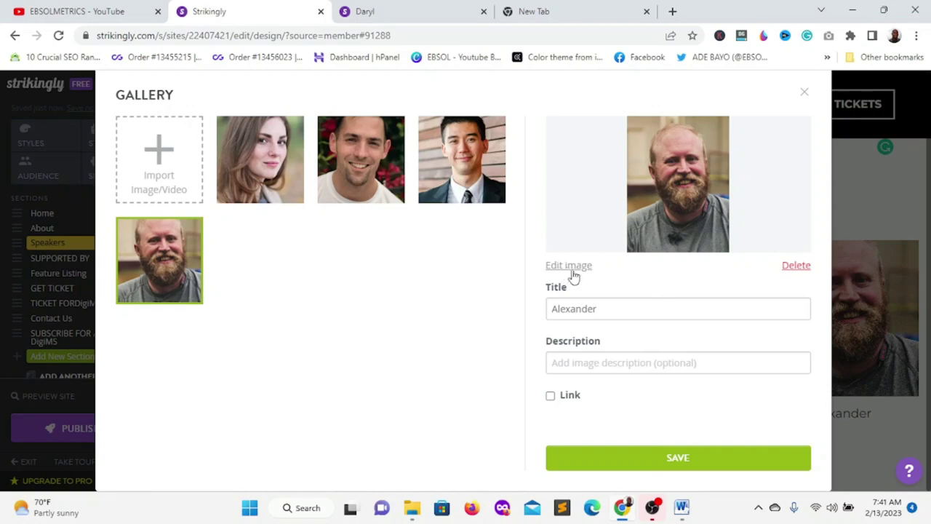
pyautogui.click(675, 459)
pyautogui.click(804, 92)
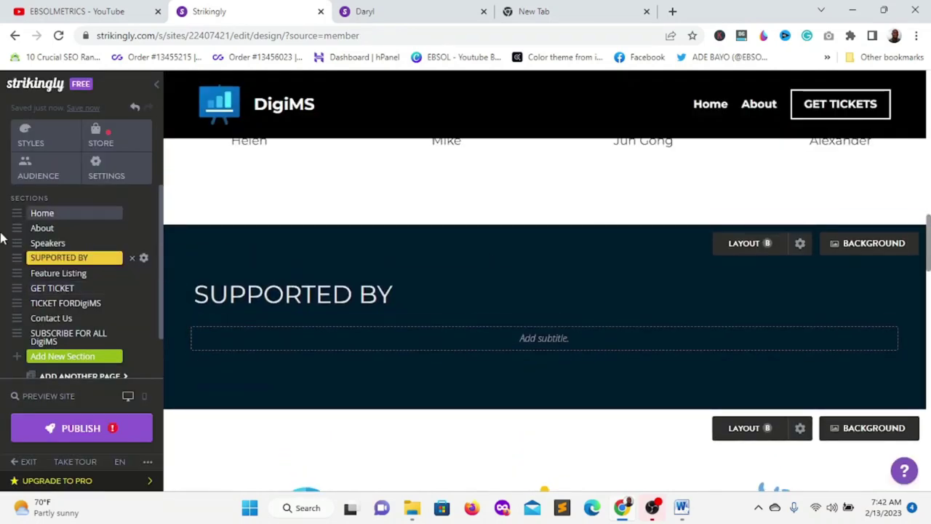
# Step: Delete the SUPPORTED BY section from the site, confirming the deletion
pyautogui.click(102, 260)
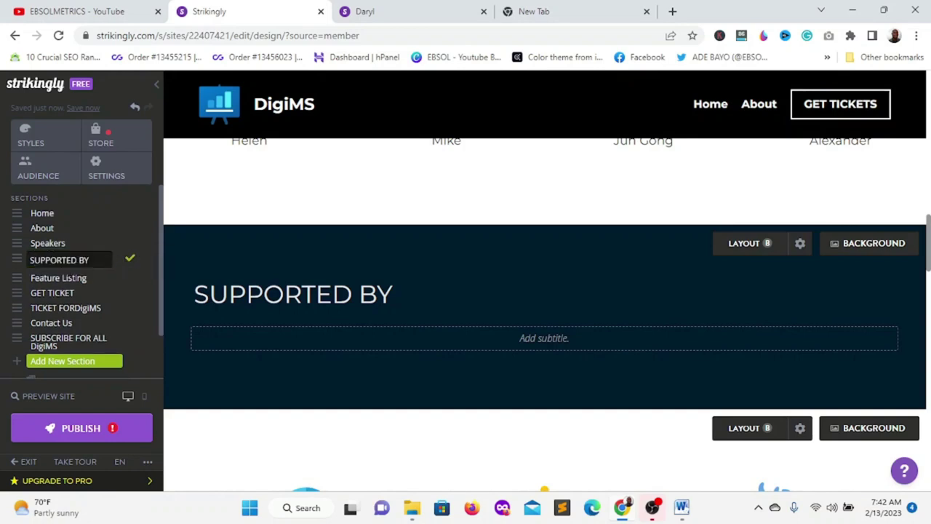
pyautogui.press('Return')
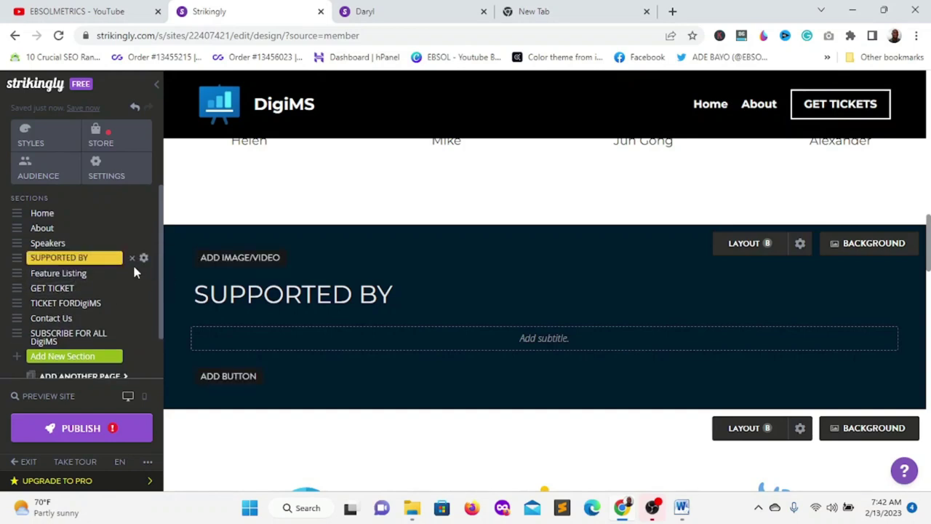
pyautogui.click(133, 259)
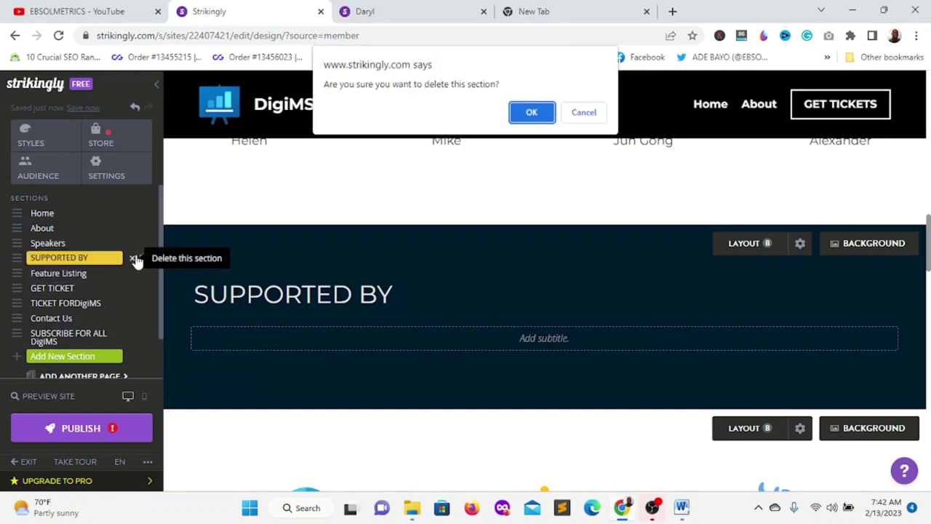
pyautogui.click(538, 113)
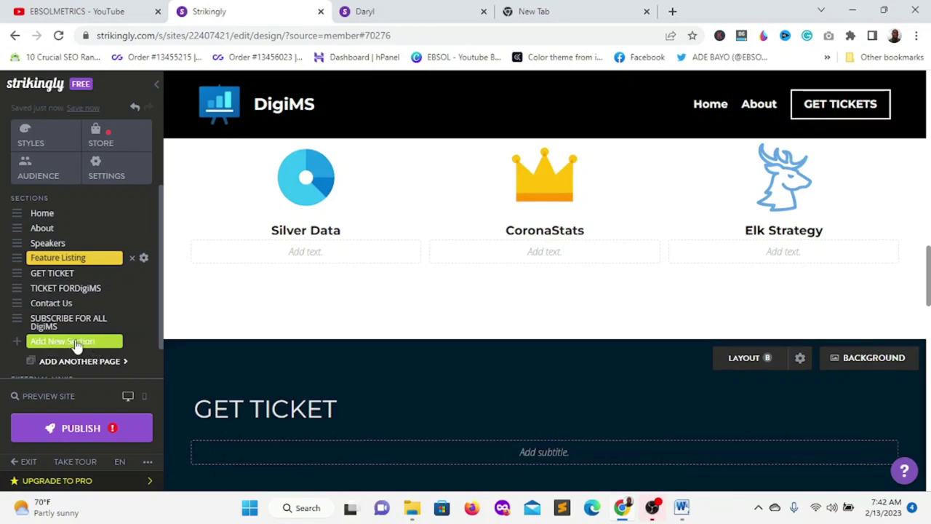
pyautogui.scroll(3, 418, 295)
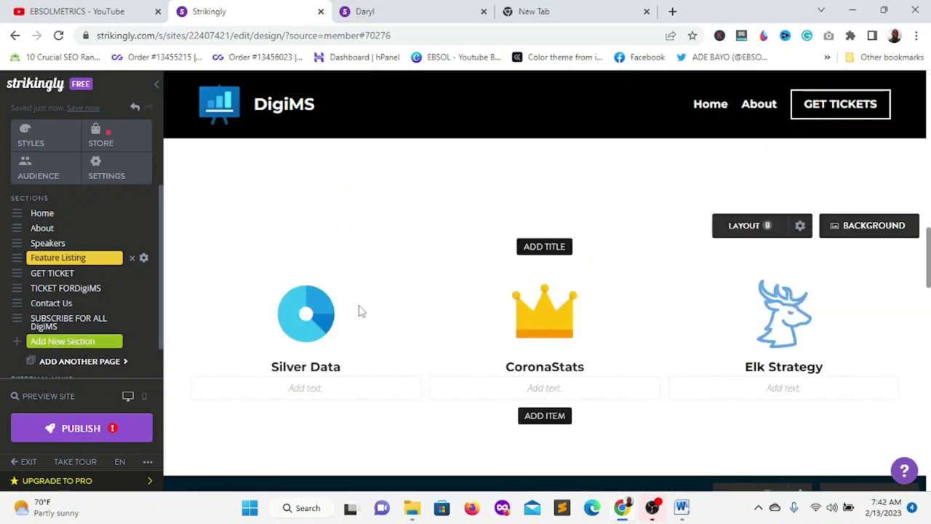
# Step: Change the Feature Listing section's background color to the light turquoise-blue swatch
pyautogui.scroll(-1, 661, 335)
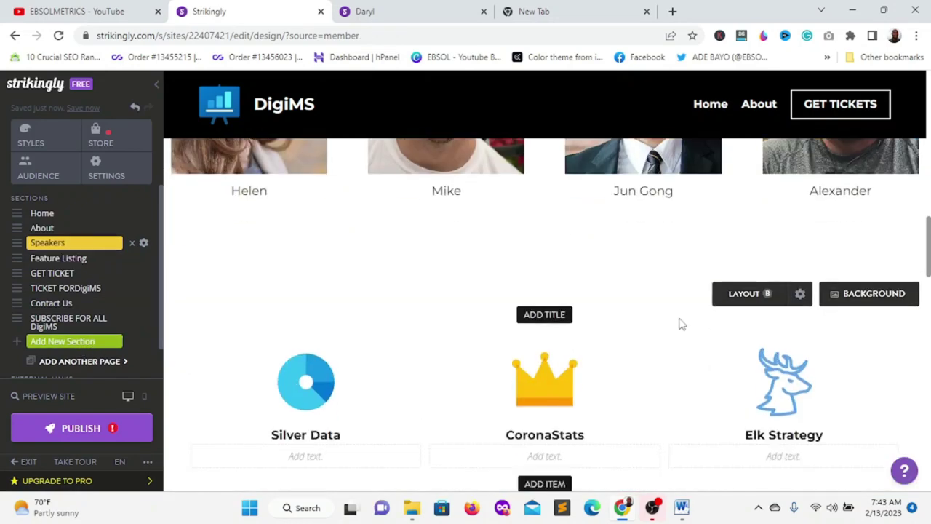
pyautogui.scroll(-1, 825, 318)
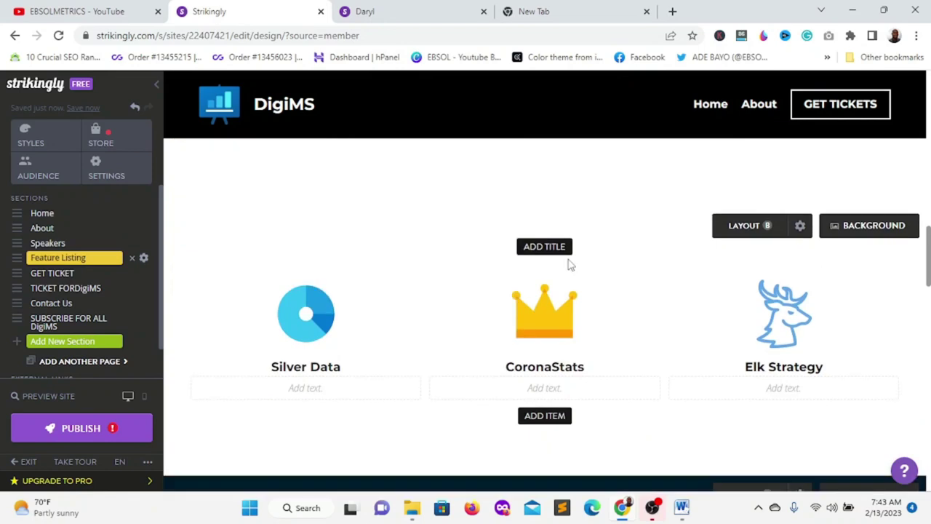
pyautogui.click(878, 230)
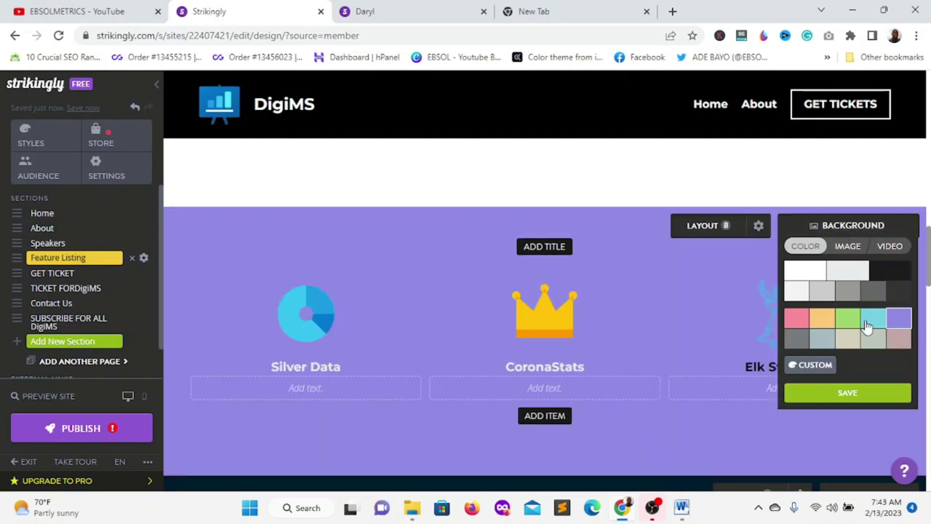
pyautogui.click(867, 325)
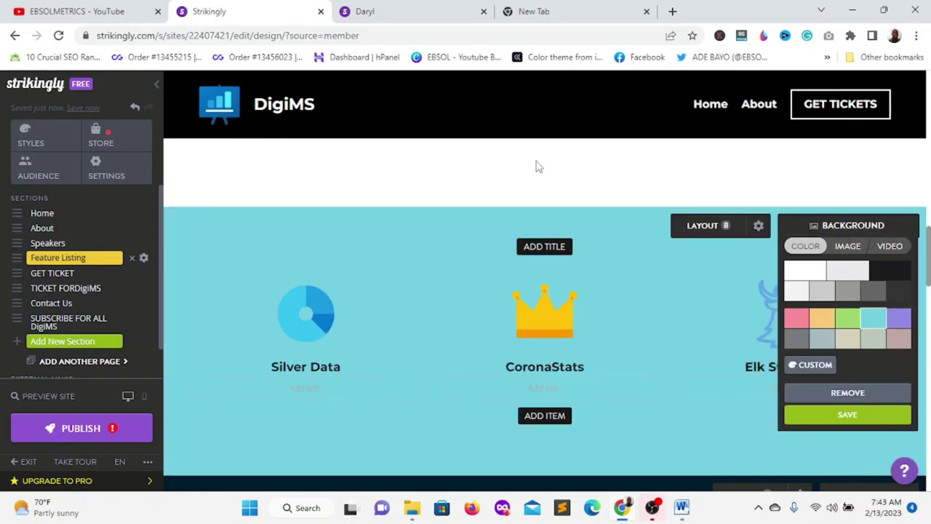
pyautogui.scroll(-3, 742, 320)
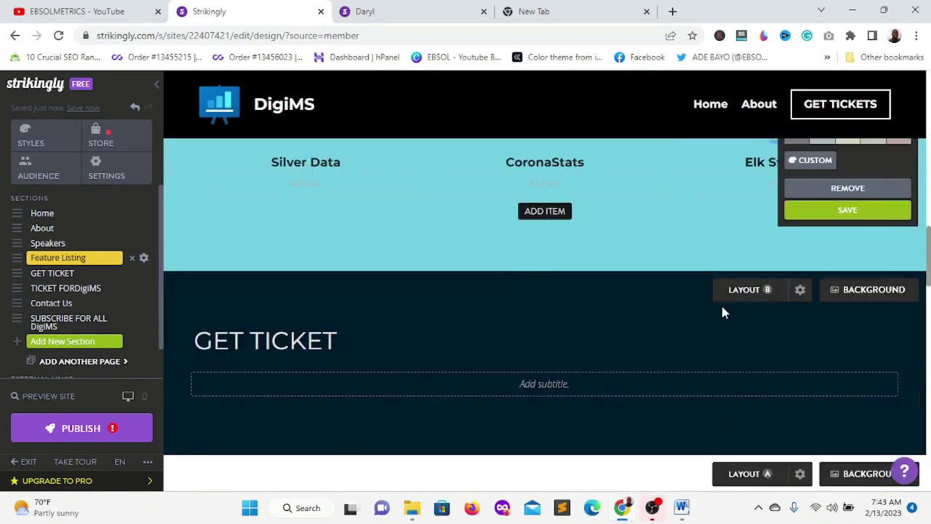
pyautogui.scroll(2, 722, 311)
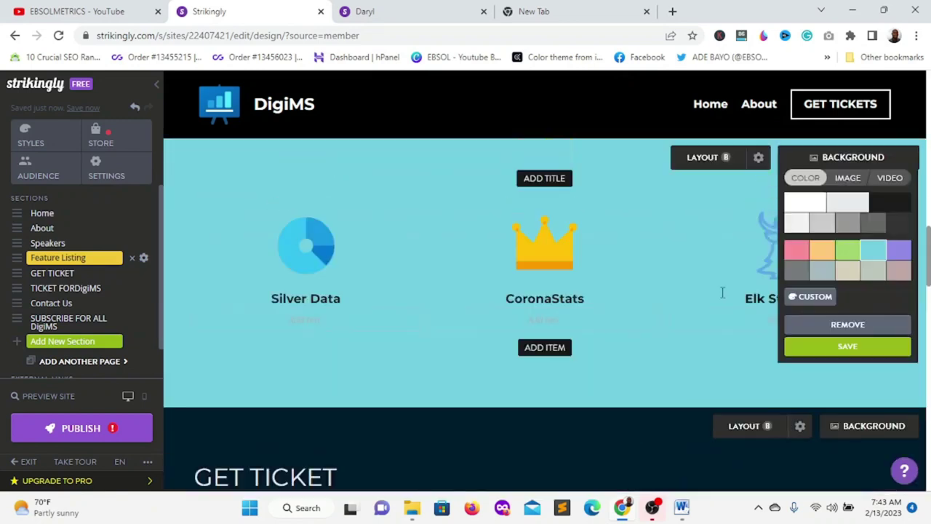
# Step: Add the title "Our Services" to the feature section, leaving the crown image as it is
pyautogui.click(534, 182)
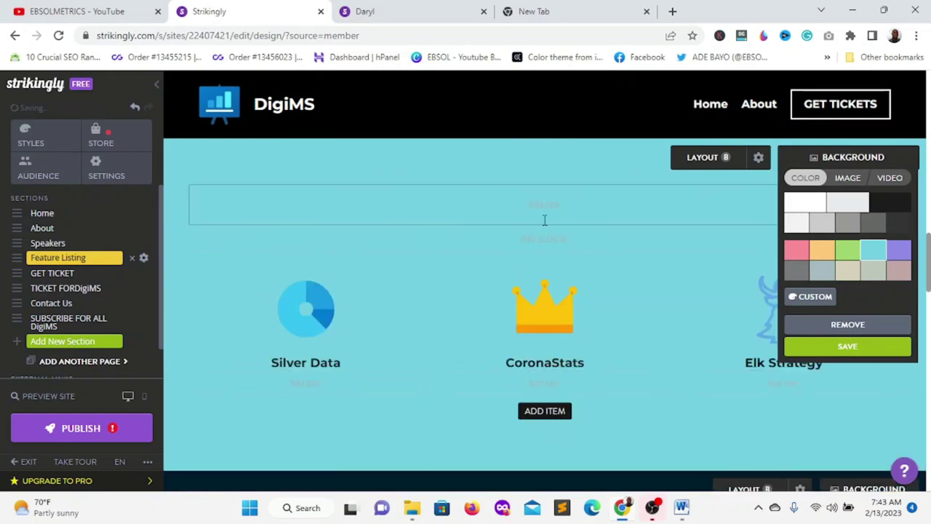
pyautogui.click(541, 208)
pyautogui.click(542, 211)
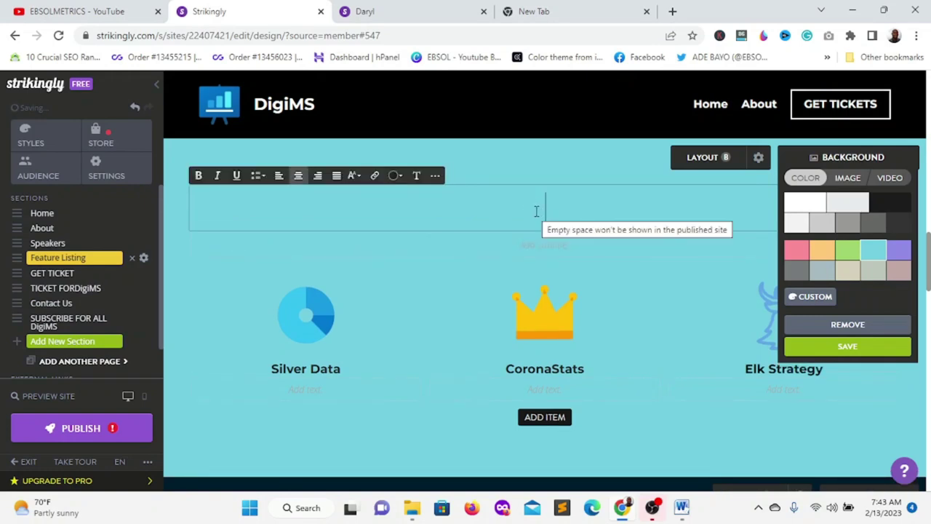
pyautogui.click(544, 313)
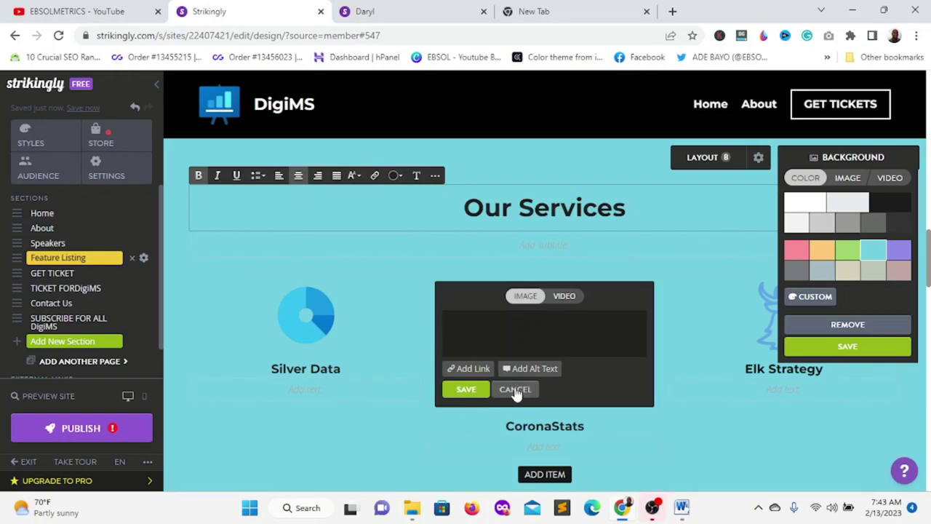
pyautogui.click(515, 390)
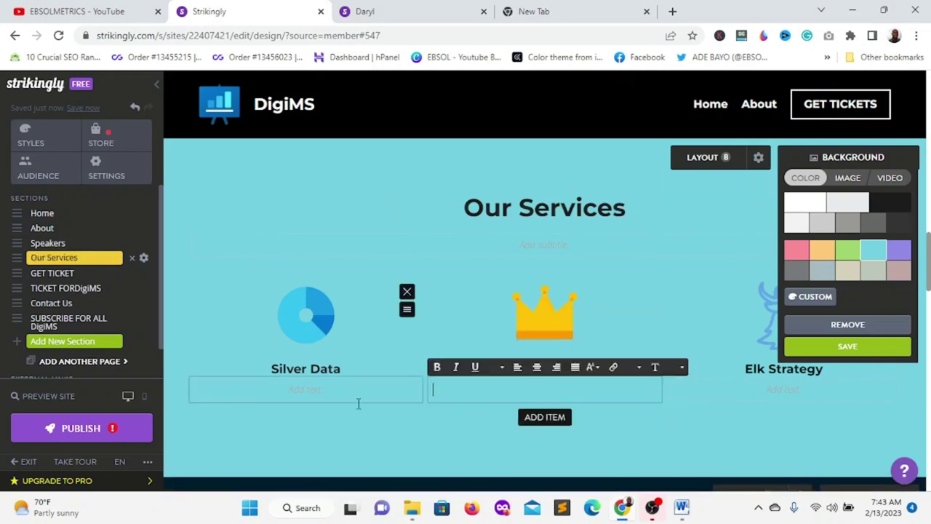
# Step: Rename the first service item, Silver Data, to "SEO" and the second, CoronaStats, to "Social Media Manager"
pyautogui.click(294, 387)
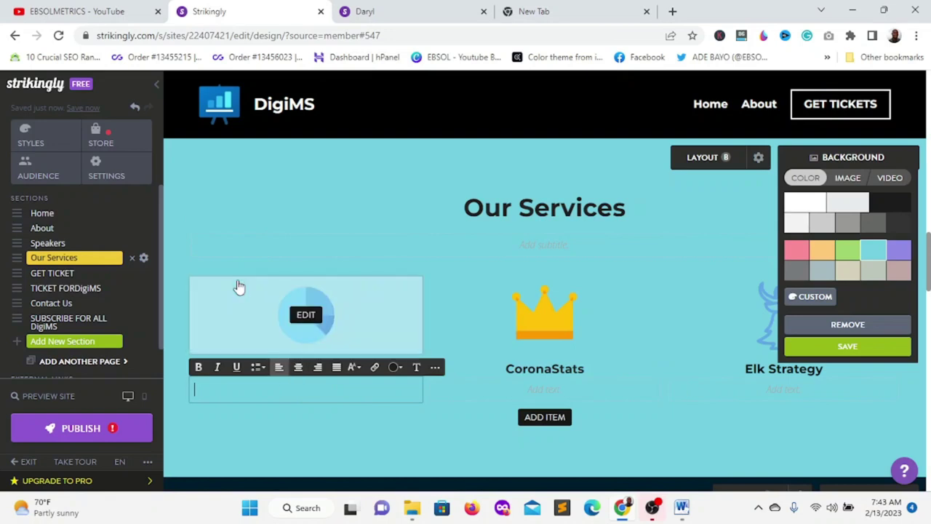
pyautogui.click(298, 311)
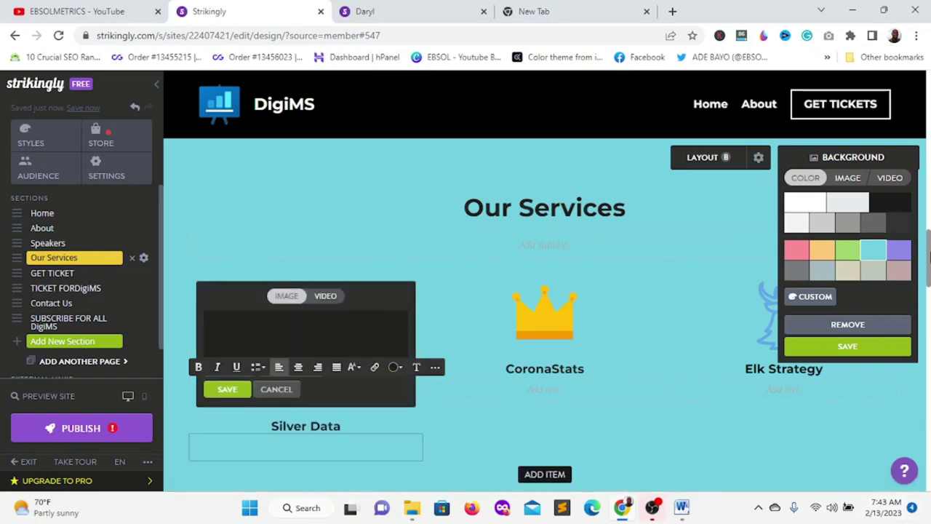
pyautogui.moveTo(928, 254); pyautogui.dragTo(925, 348)
pyautogui.scroll(3, 197, 225)
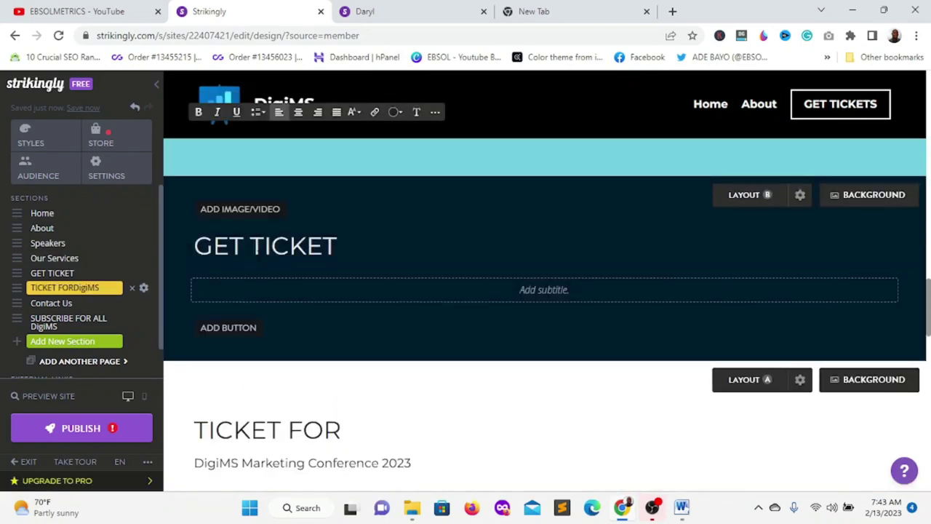
pyautogui.scroll(5, 280, 218)
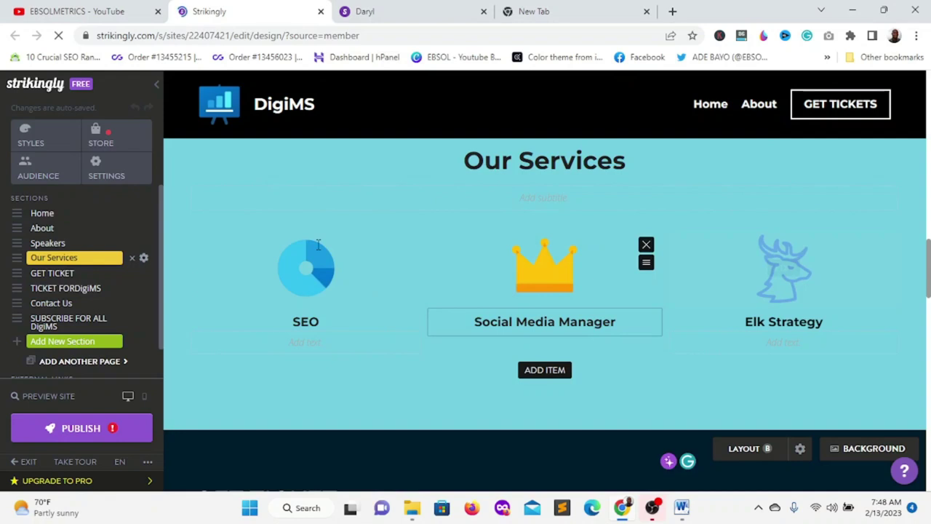
pyautogui.moveTo(339, 286)
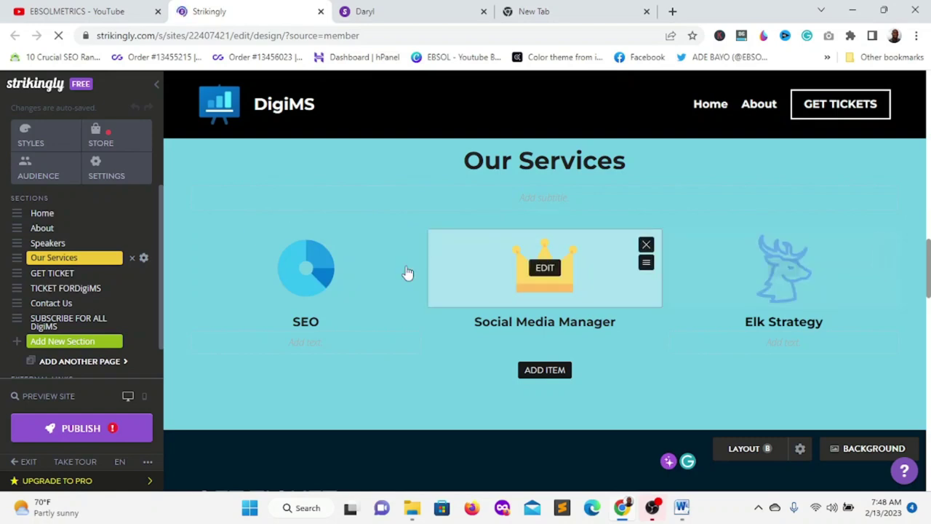
pyautogui.moveTo(309, 273)
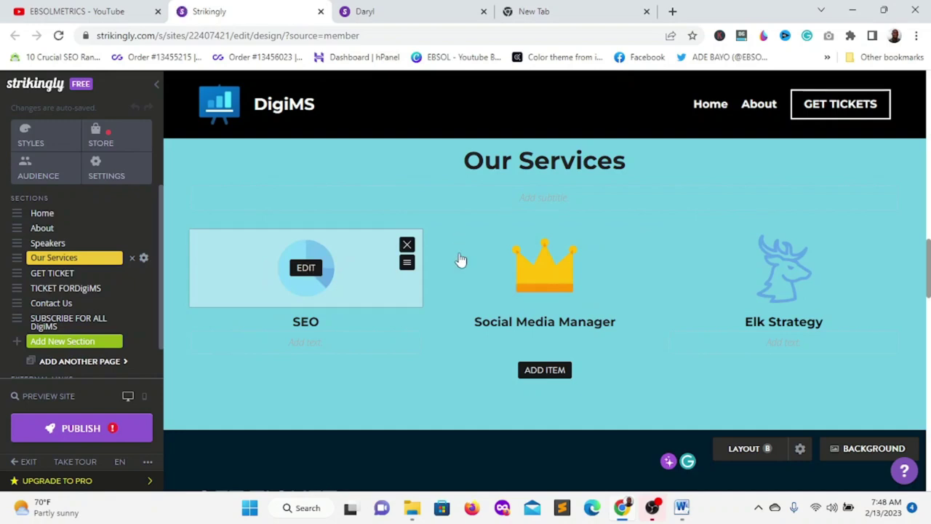
# Step: Delete the GET TICKET and TICKET FORDigiMS sections from the site, confirming both removals
pyautogui.scroll(-3, 429, 325)
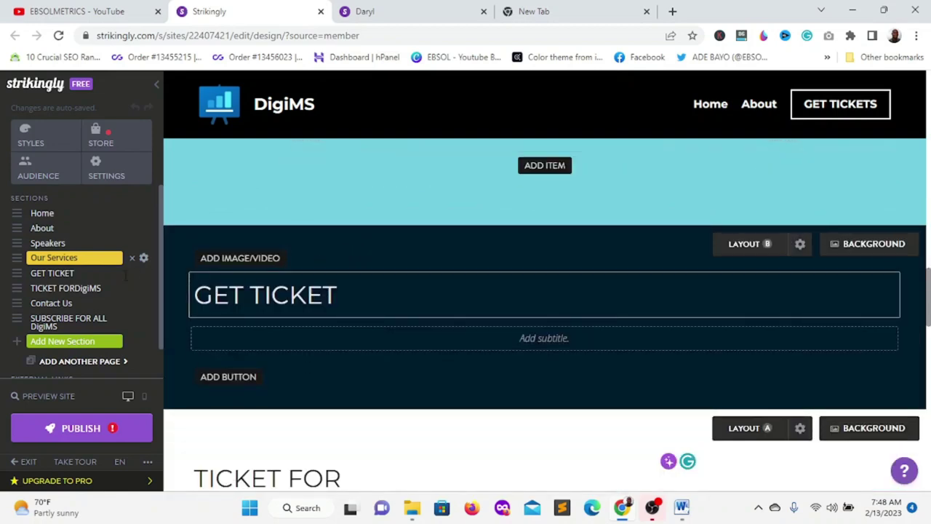
pyautogui.click(114, 273)
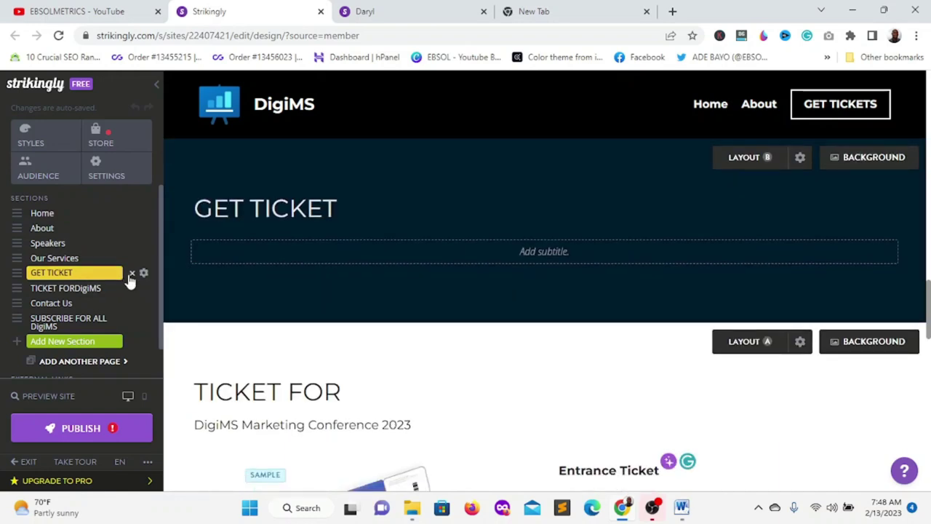
pyautogui.click(131, 274)
pyautogui.click(548, 119)
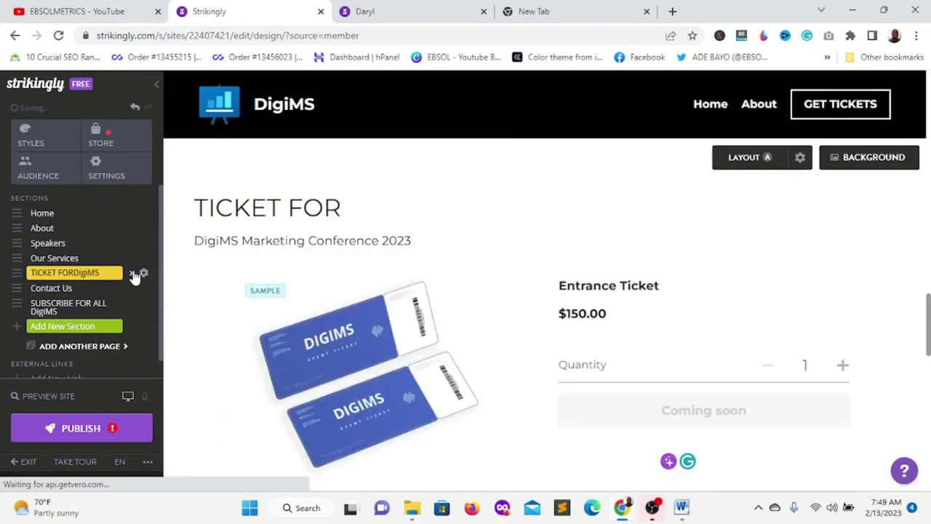
pyautogui.click(132, 273)
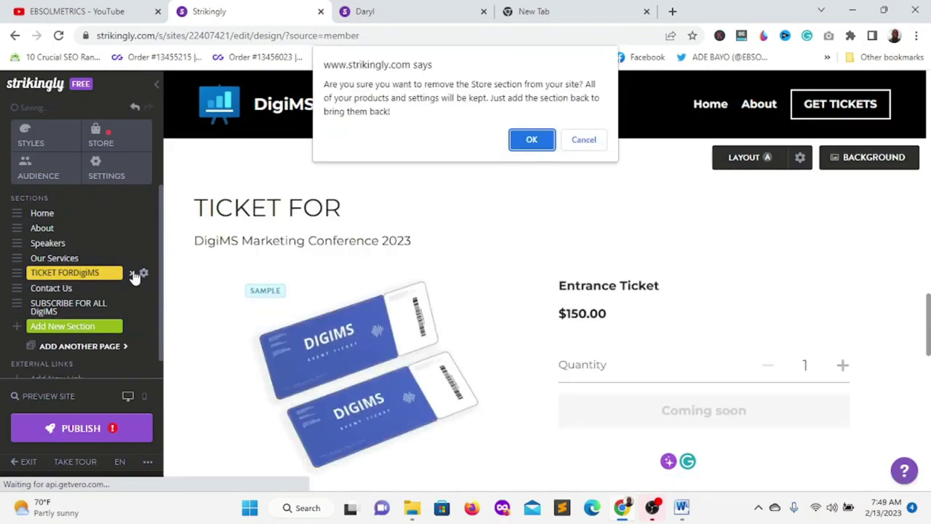
pyautogui.click(545, 144)
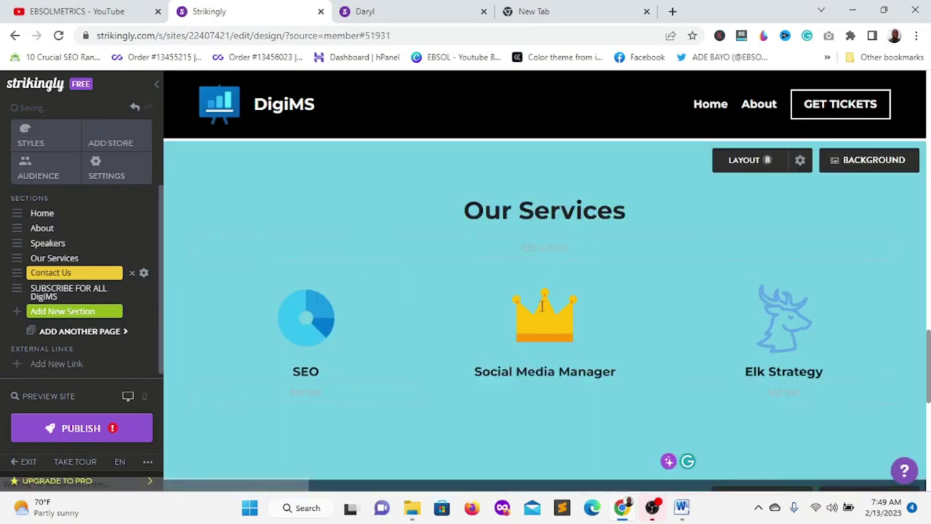
# Step: Replace the demo address in the Contact Us details, enter the business phone number and e-mail, and save the contact info
pyautogui.scroll(-4, 741, 253)
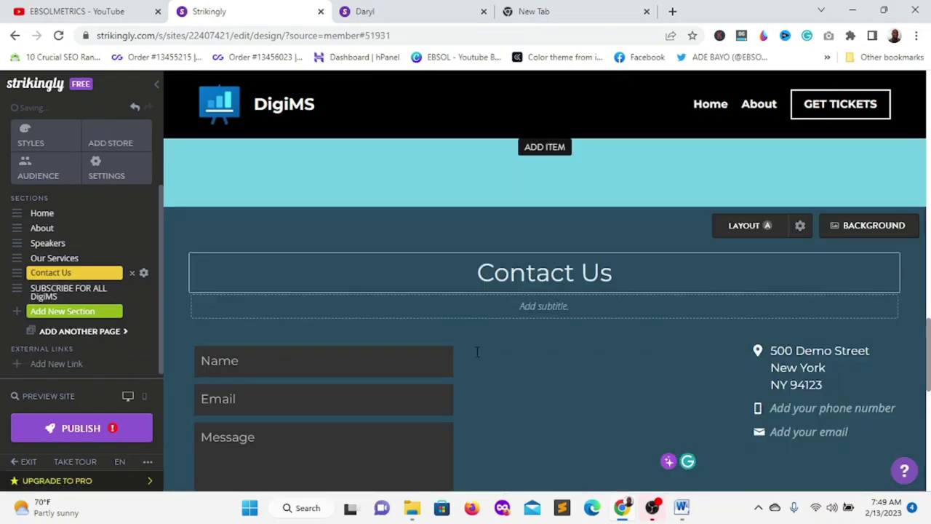
pyautogui.scroll(-3, 407, 328)
pyautogui.scroll(1, 441, 301)
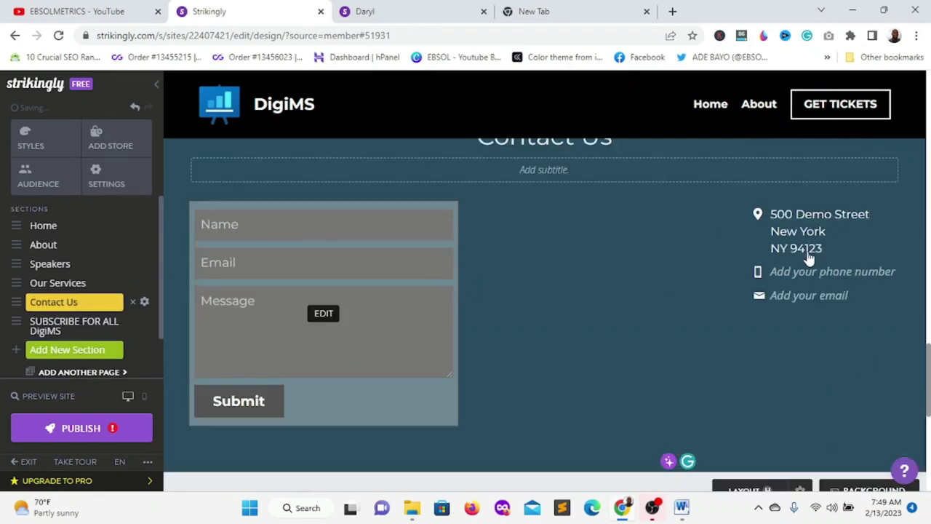
pyautogui.click(775, 226)
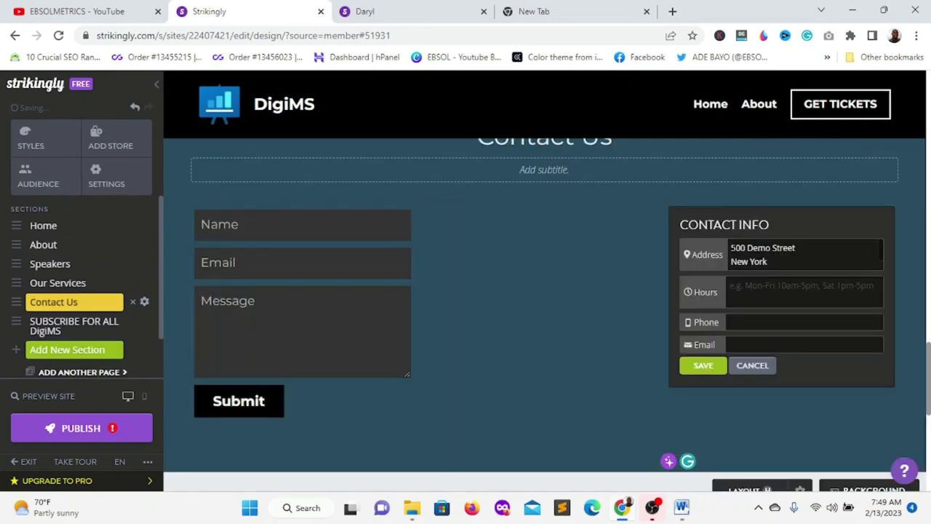
pyautogui.moveTo(731, 248); pyautogui.dragTo(826, 271)
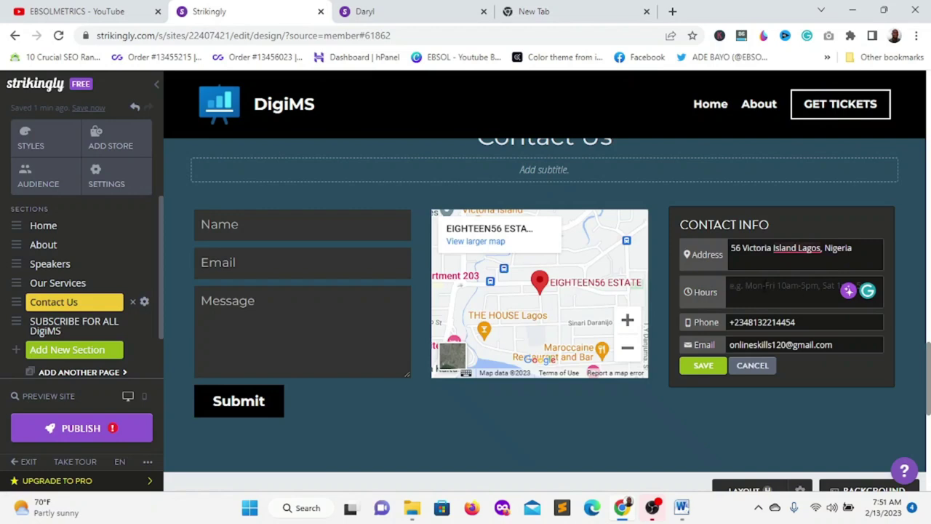
pyautogui.scroll(-1, 773, 368)
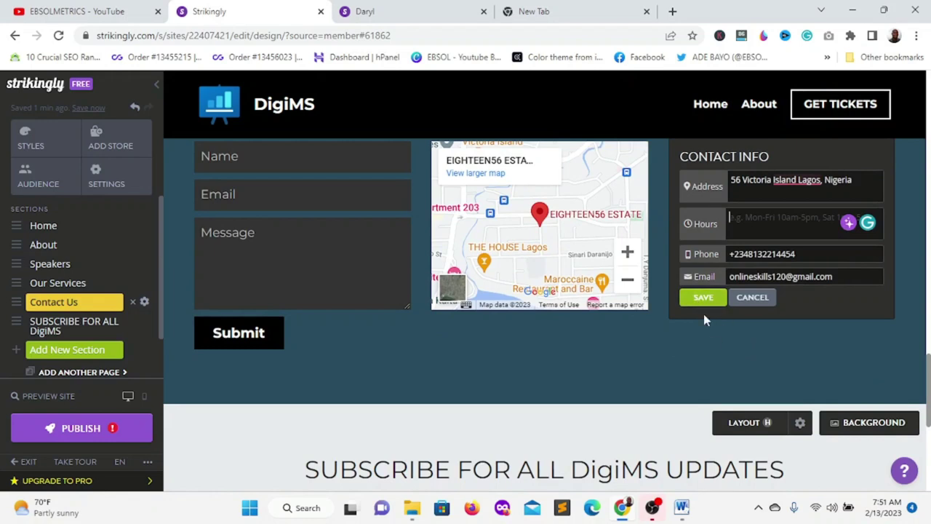
pyautogui.click(704, 298)
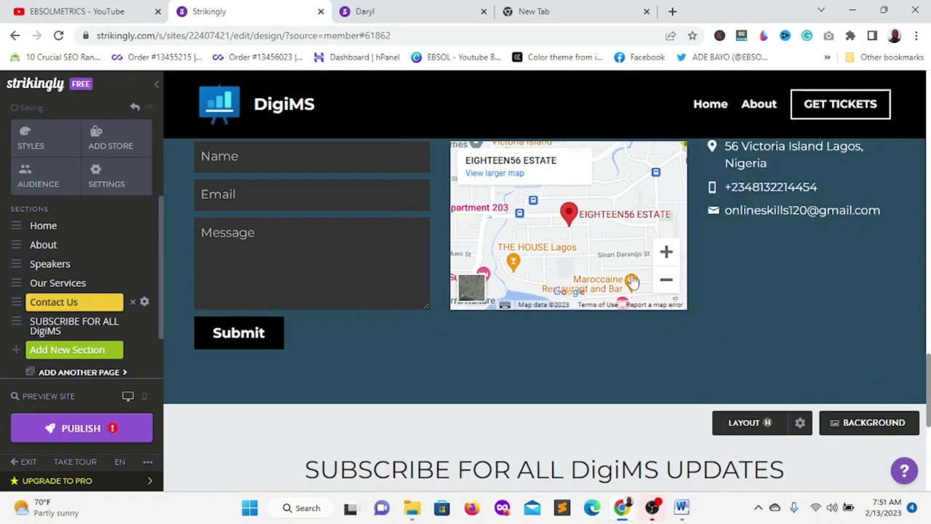
# Step: Review the Contact Us section's message form, location map and saved contact details
pyautogui.scroll(1, 825, 211)
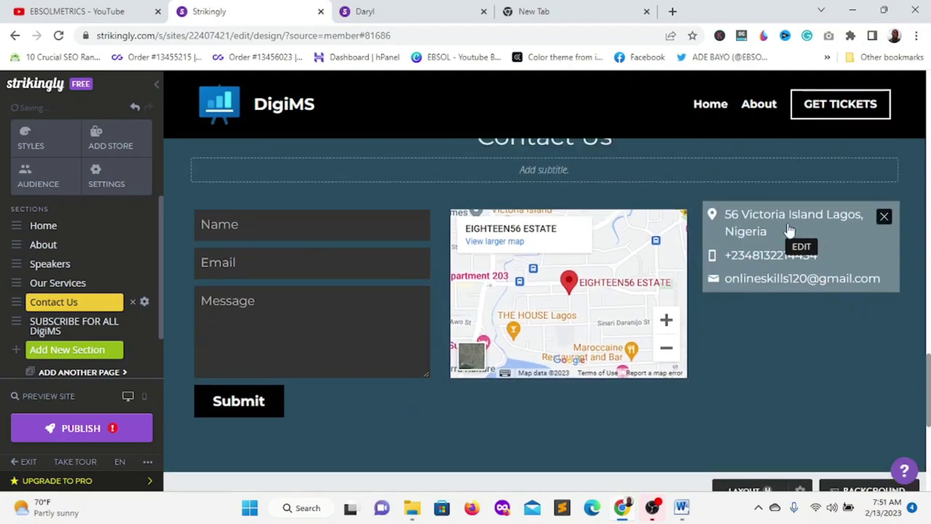
pyautogui.scroll(-2, 586, 312)
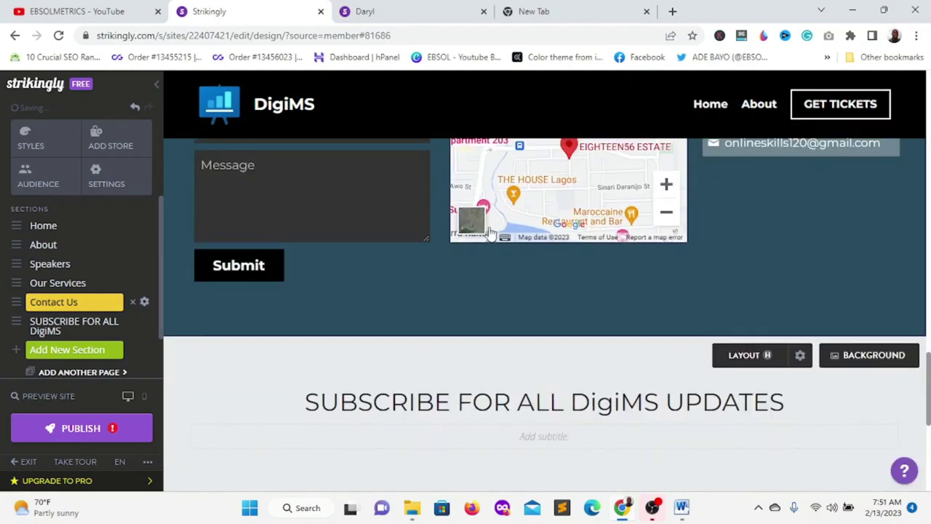
pyautogui.scroll(1, 511, 231)
pyautogui.scroll(1, 330, 263)
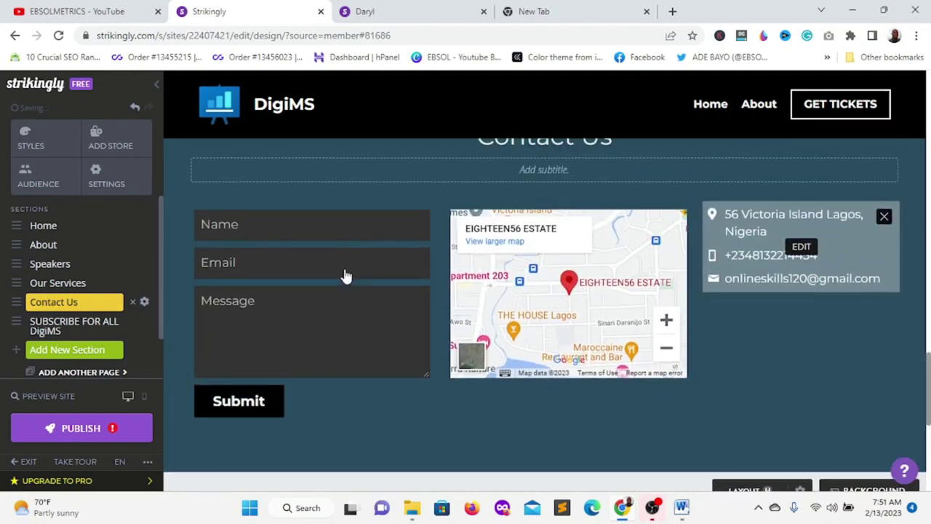
pyautogui.scroll(-1, 266, 318)
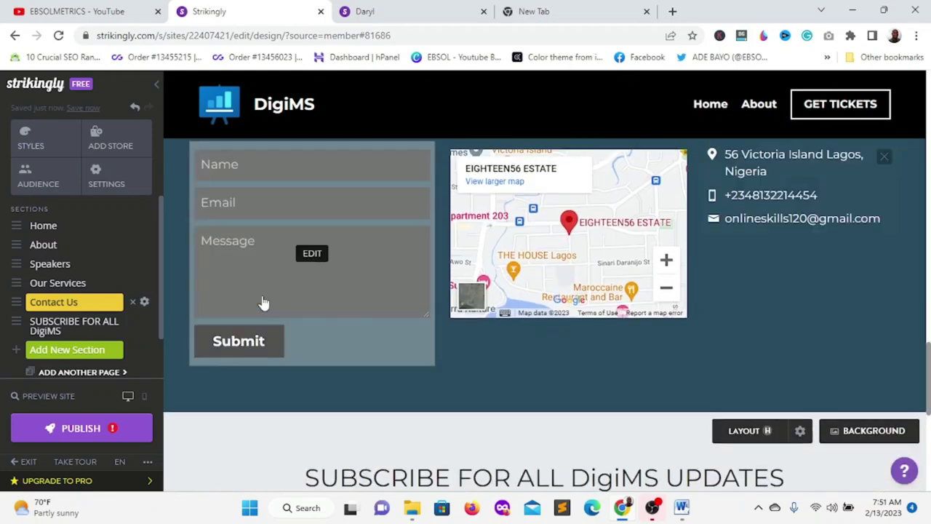
pyautogui.scroll(1, 262, 304)
pyautogui.scroll(-1, 733, 262)
pyautogui.scroll(2, 732, 262)
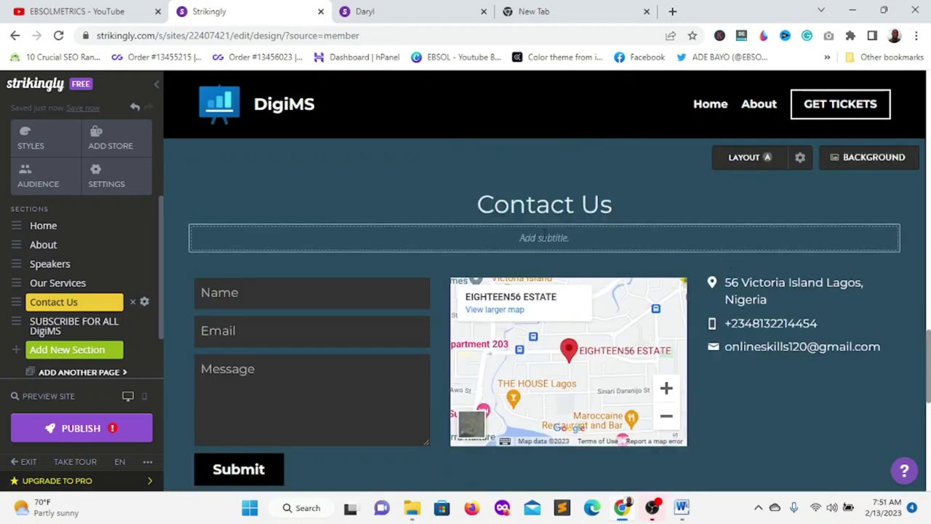
# Step: Change the subscribe section's heading to "SUBSCRIBE TO OUR WEEKLY NEWSLETTER"
pyautogui.scroll(-5, 519, 243)
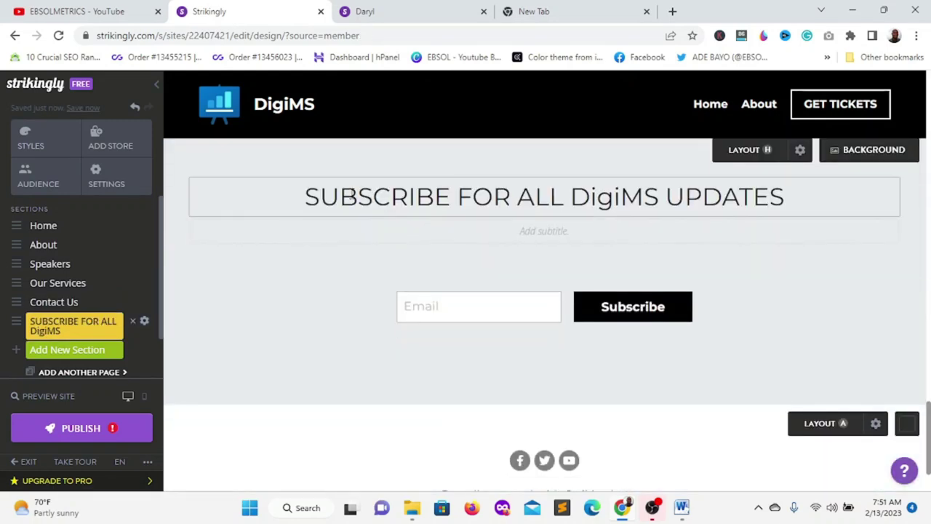
pyautogui.scroll(-1, 393, 226)
pyautogui.scroll(3, 376, 225)
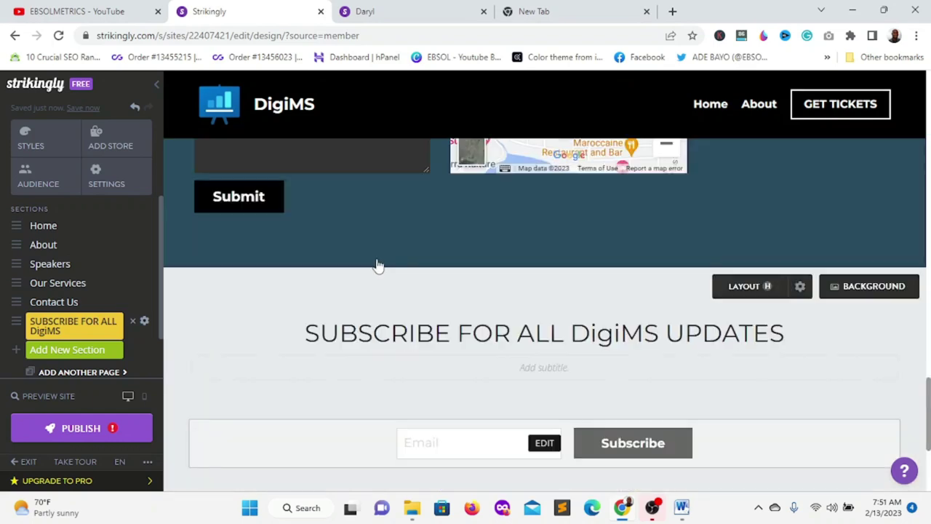
pyautogui.tripleClick(309, 333)
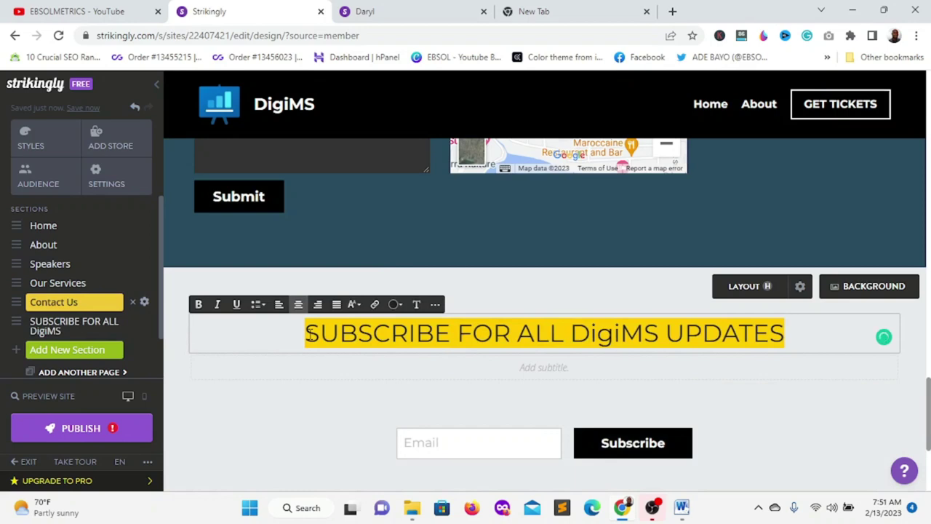
pyautogui.click(458, 335)
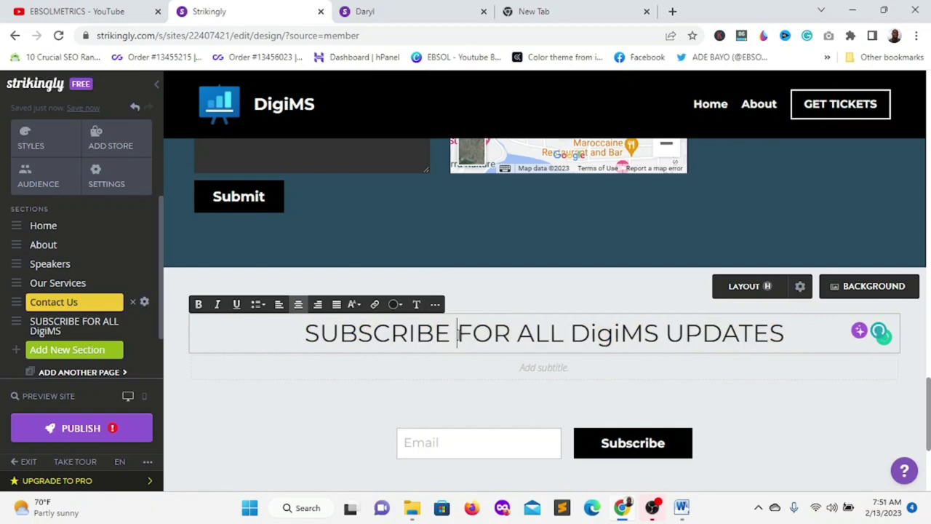
pyautogui.keyDown('shift'); pyautogui.click(680, 347); pyautogui.keyUp('shift')
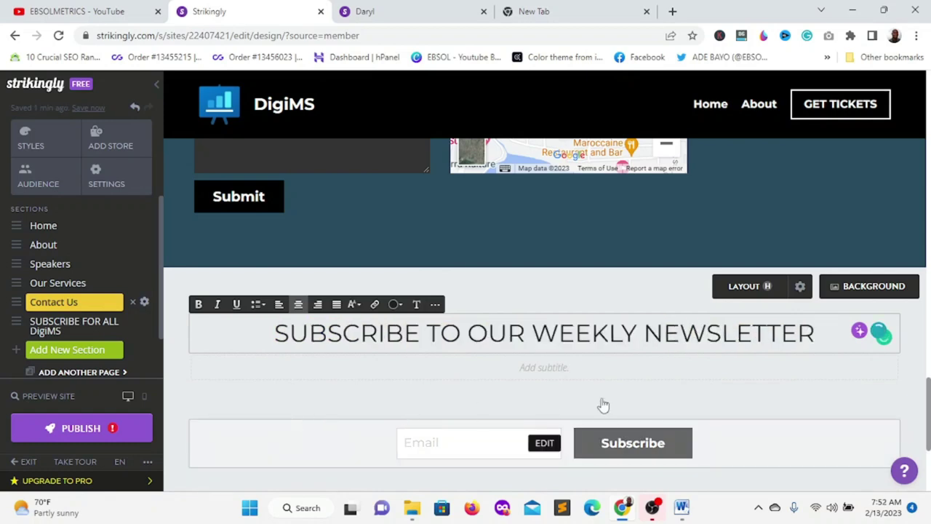
pyautogui.click(603, 405)
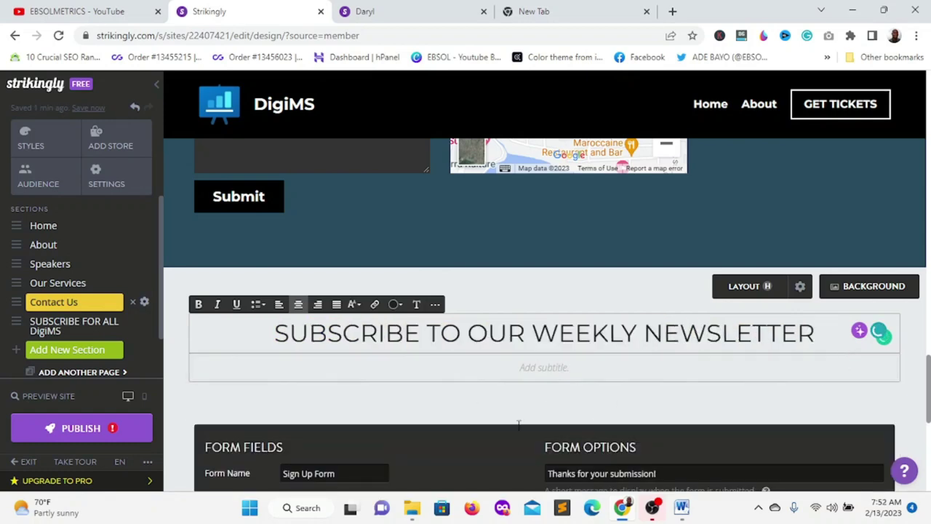
# Step: Set the newsletter section's background to the stock image of open paint buckets
pyautogui.scroll(3, 493, 316)
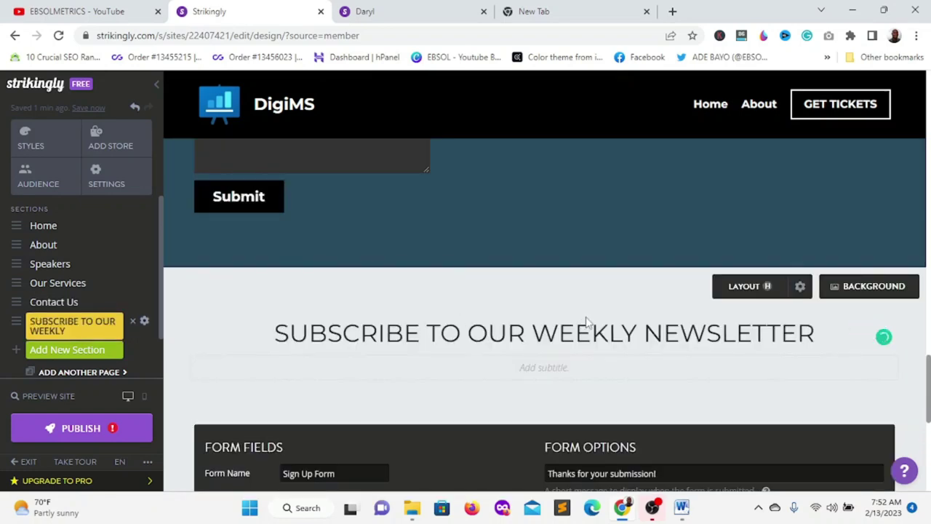
pyautogui.click(863, 290)
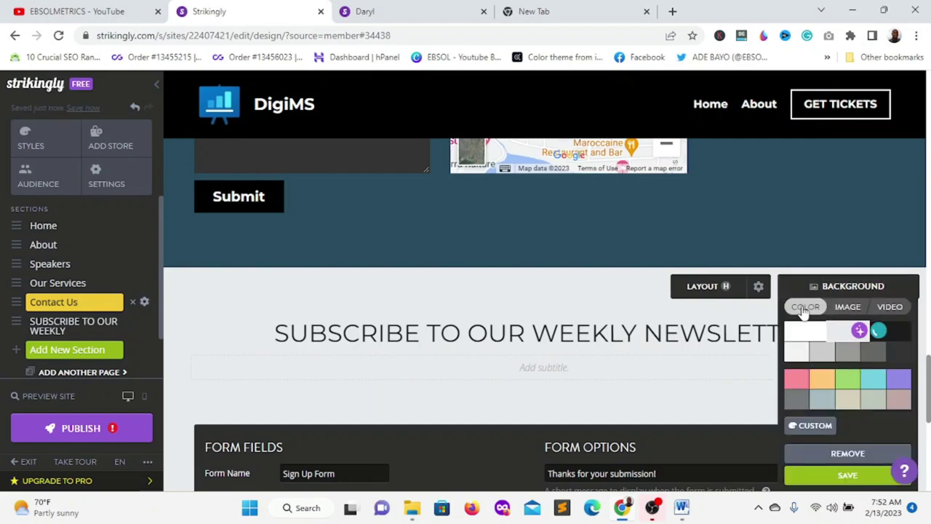
pyautogui.click(843, 306)
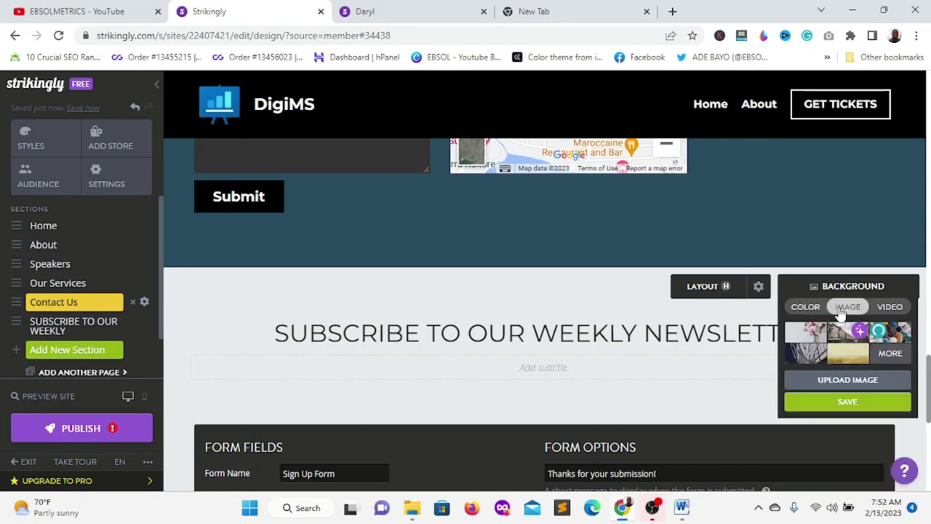
pyautogui.click(840, 333)
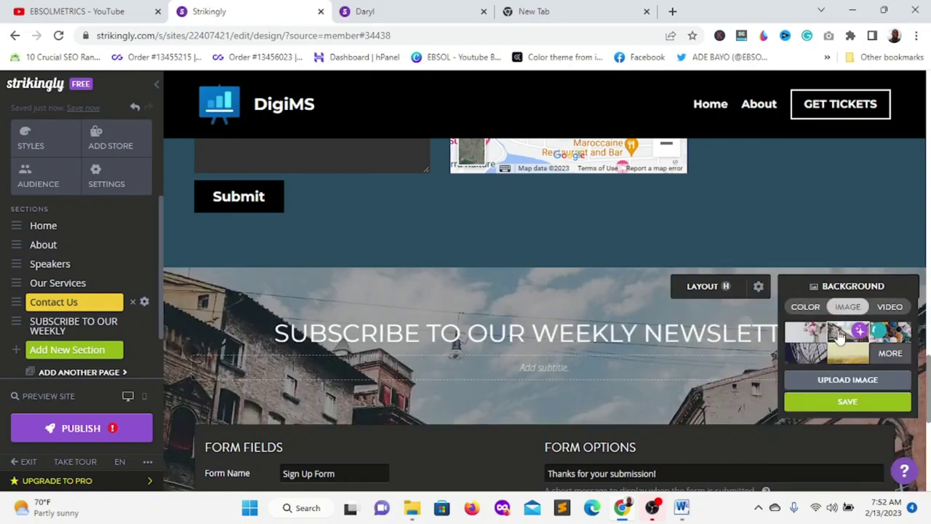
pyautogui.click(878, 332)
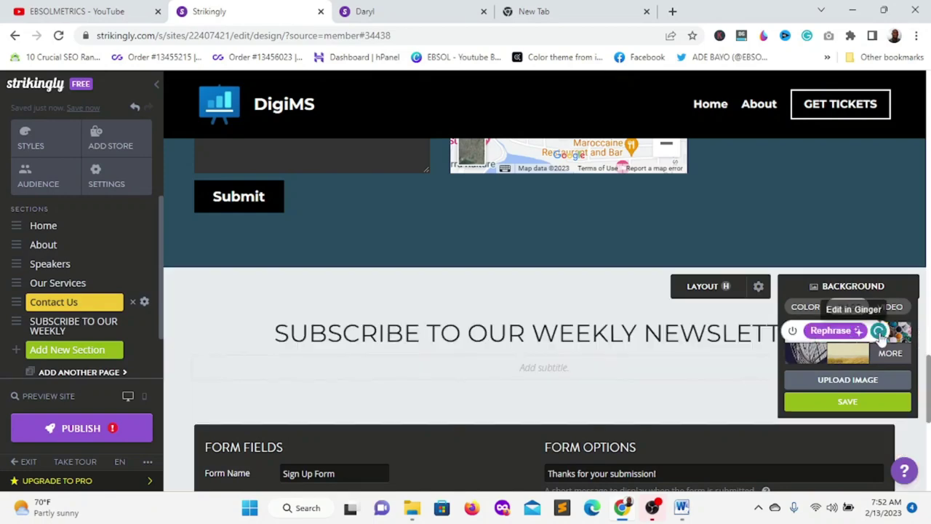
pyautogui.click(900, 333)
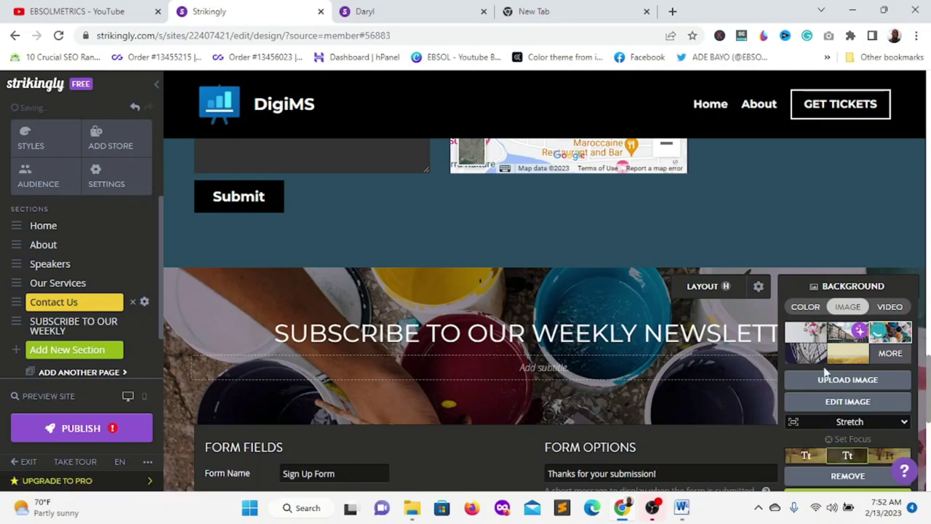
# Step: Enable the Name field in the newsletter sign-up form and save the form
pyautogui.scroll(-4, 414, 363)
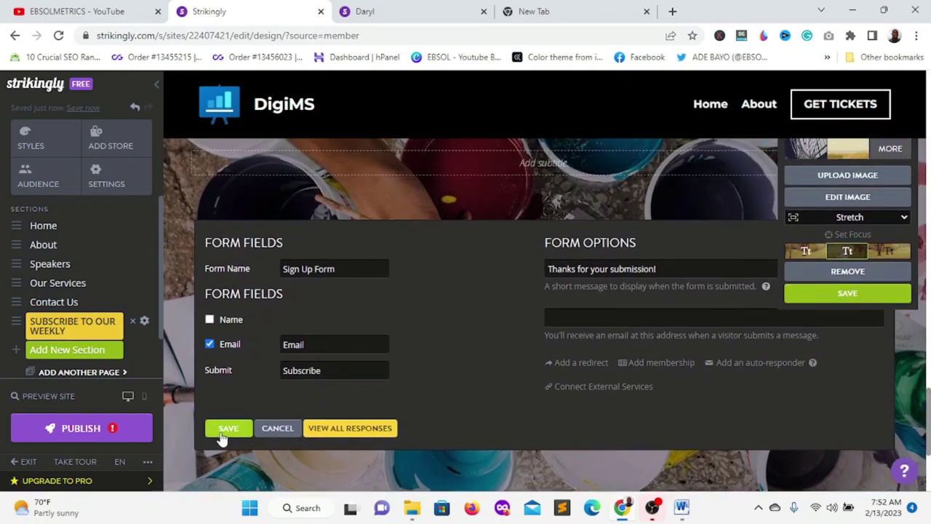
pyautogui.click(222, 431)
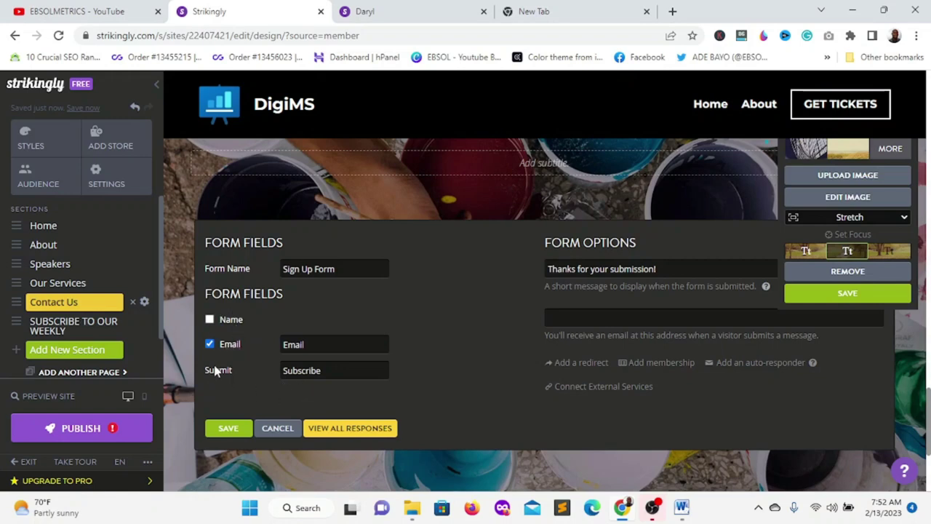
pyautogui.click(211, 320)
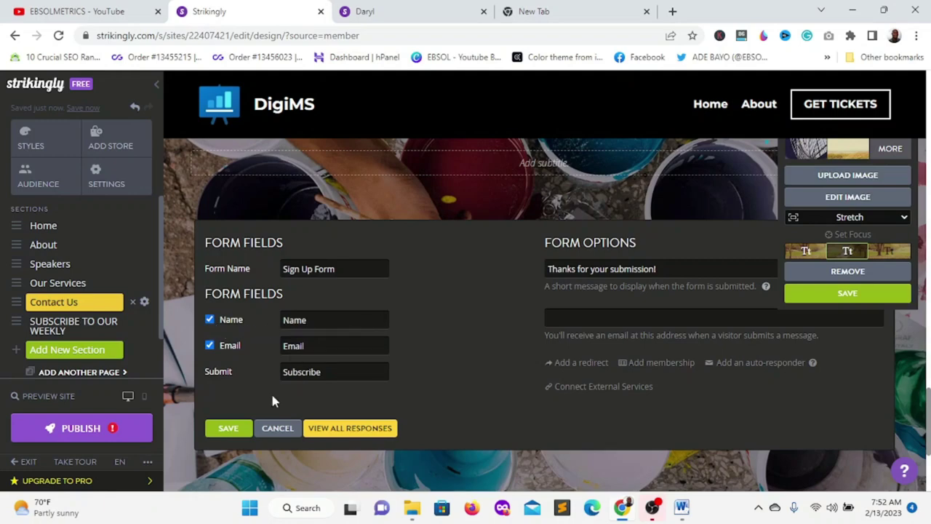
pyautogui.click(230, 428)
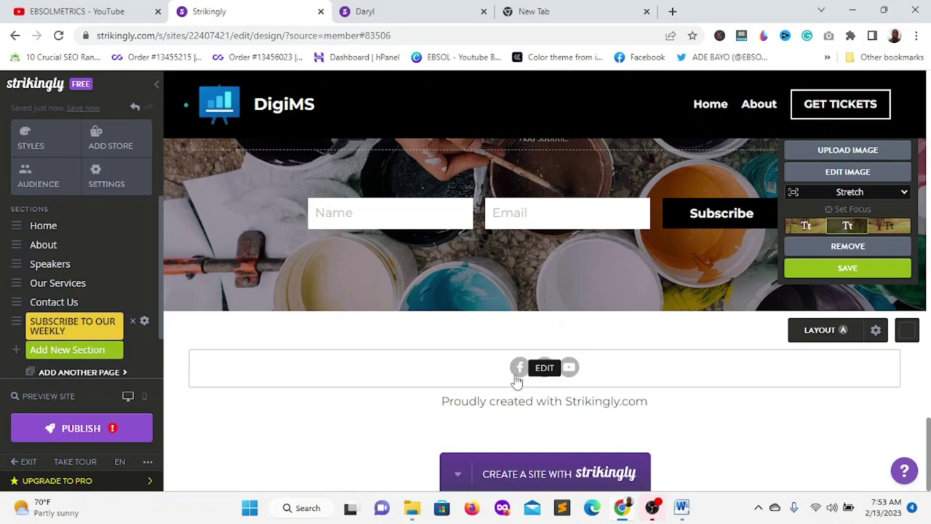
# Step: Add a fourth entry, "instagram", to the footer's social media profile links
pyautogui.click(519, 371)
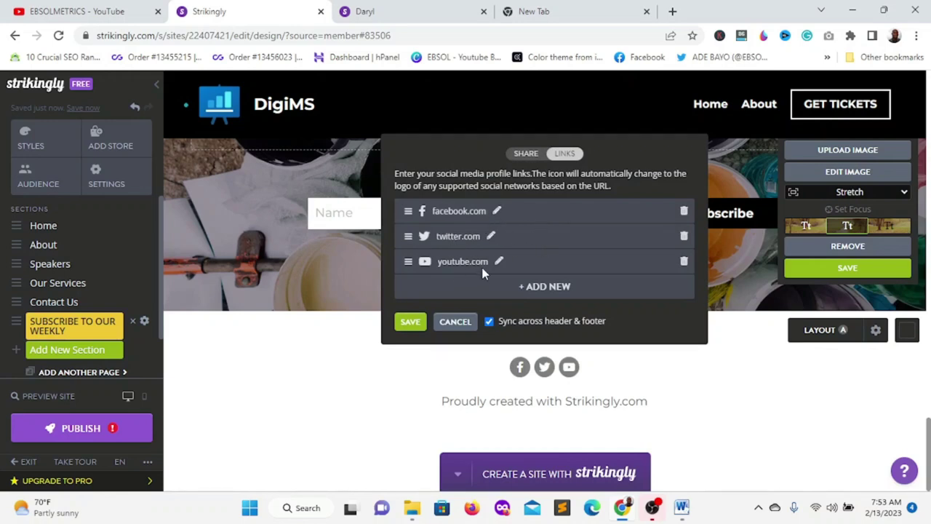
pyautogui.click(522, 288)
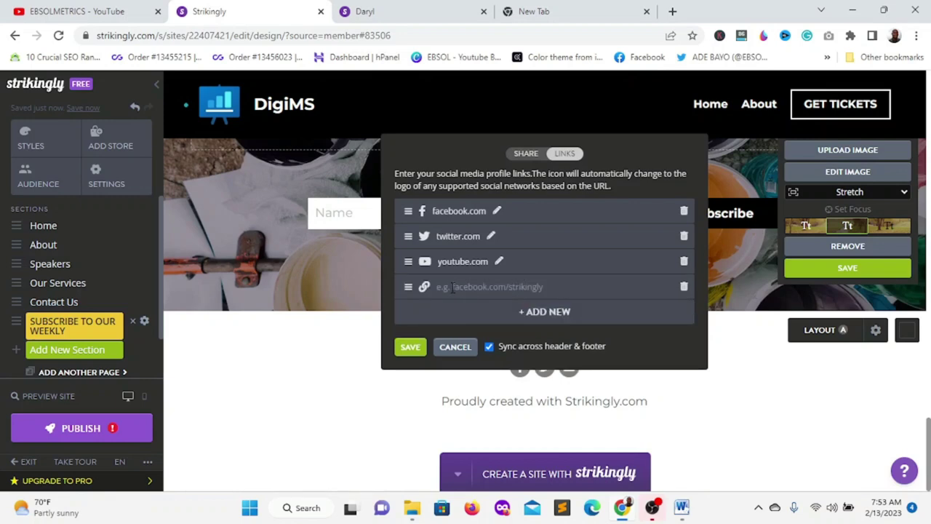
pyautogui.write('instagram')
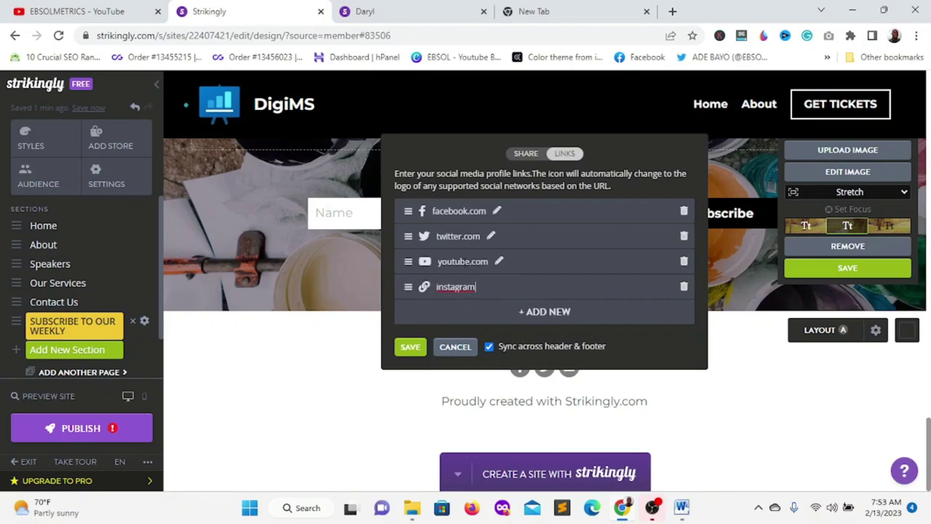
pyautogui.scroll(2, 494, 255)
pyautogui.scroll(-2, 518, 365)
# Step: Add the profile name to the Facebook link, set Twitter, YouTube and Instagram to twitter.com/ebsolmetrics, youtube.com/ebsolmetrics and instagram.com/ebsolmetrics, and save the links
pyautogui.click(497, 211)
pyautogui.click(489, 237)
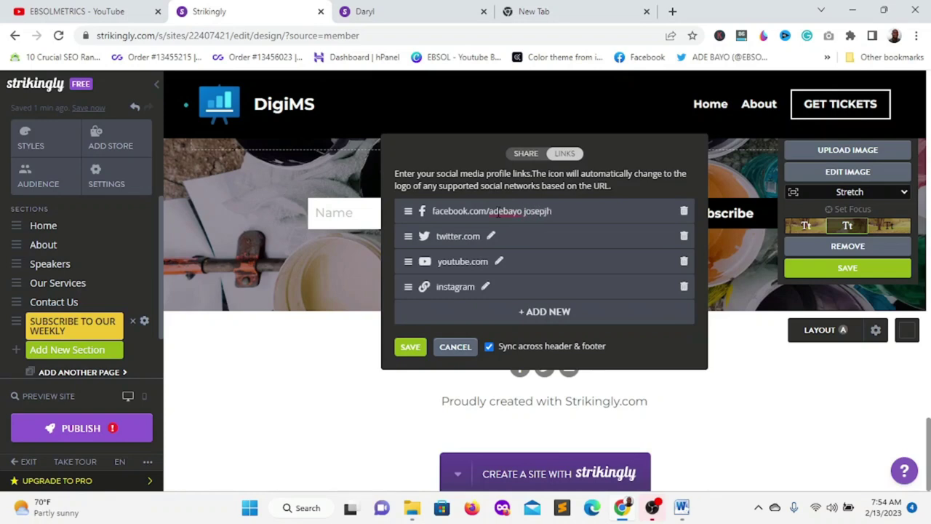
pyautogui.click(492, 237)
pyautogui.write('/ebsolmetrics')
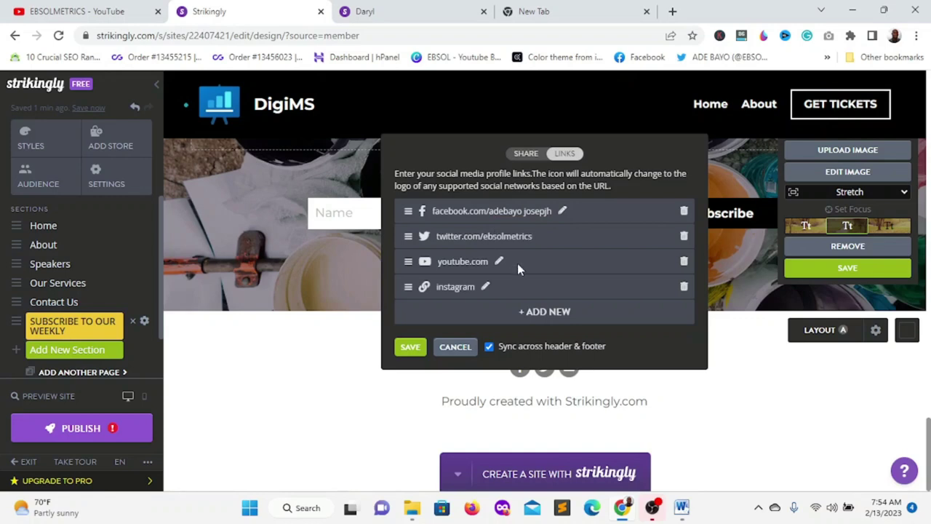
pyautogui.click(516, 259)
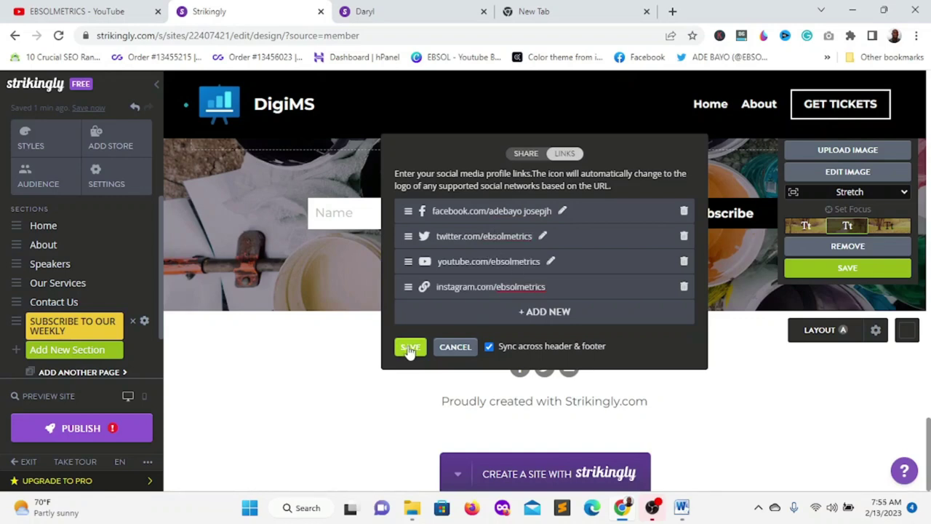
pyautogui.click(410, 348)
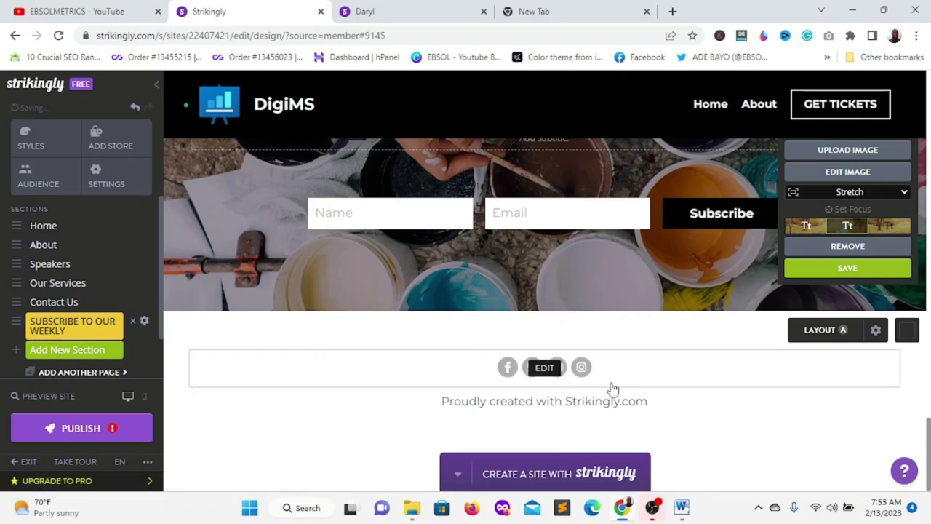
# Step: Set the site's color scheme to a custom orange, #FF580A, in the style settings
pyautogui.scroll(3, 476, 370)
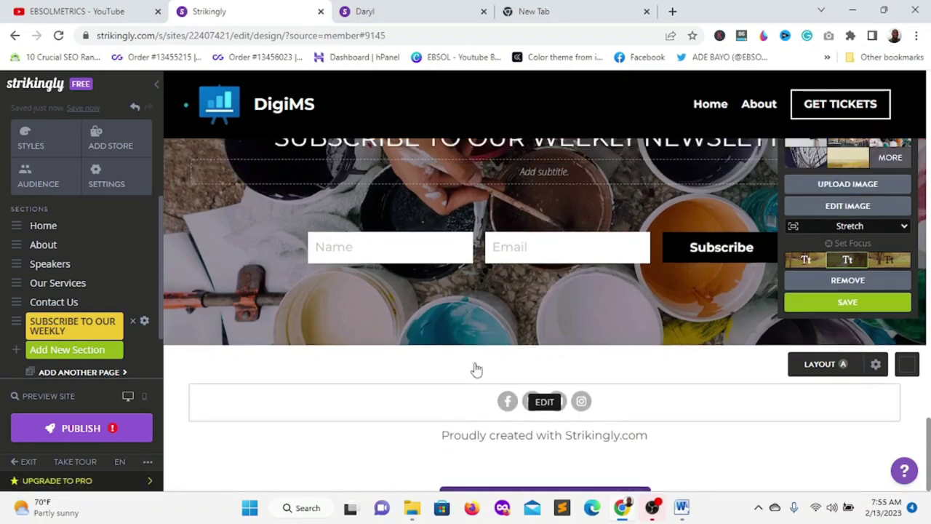
pyautogui.scroll(15, 475, 369)
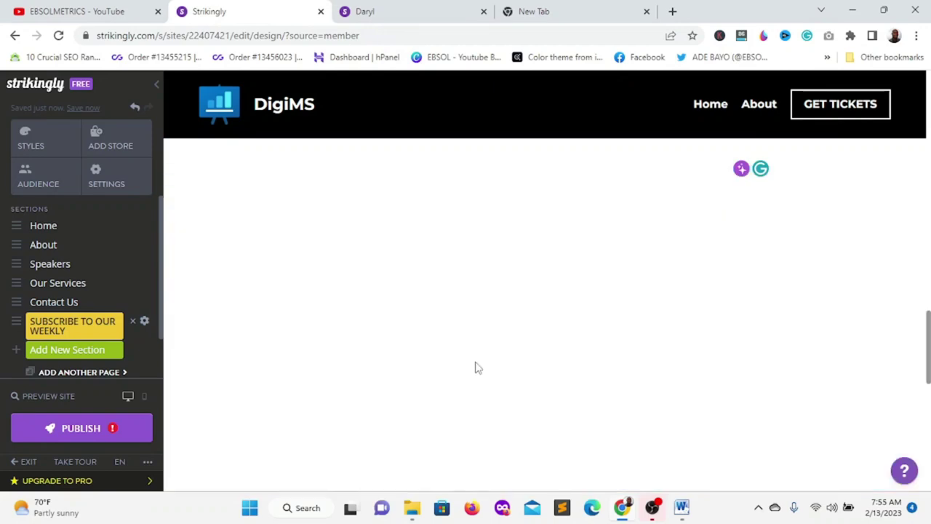
pyautogui.scroll(5, 476, 367)
pyautogui.scroll(-6, 477, 369)
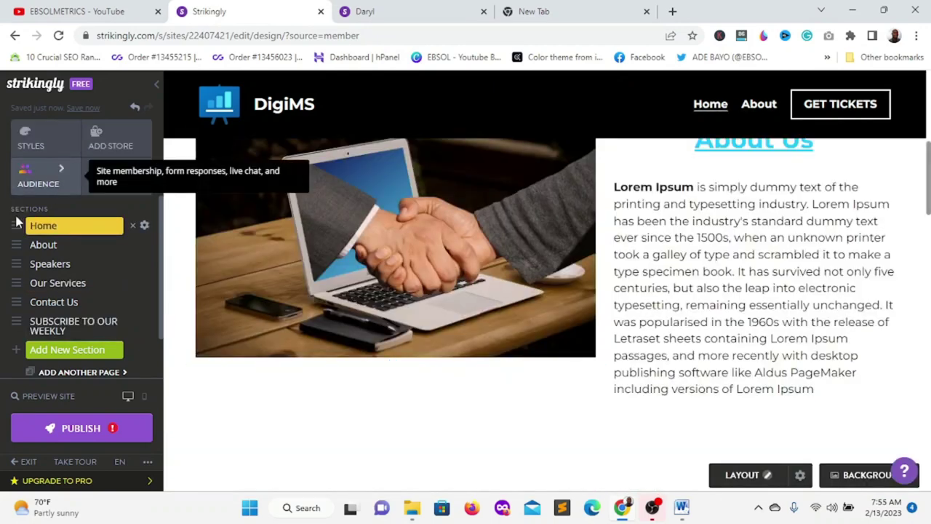
pyautogui.click(37, 147)
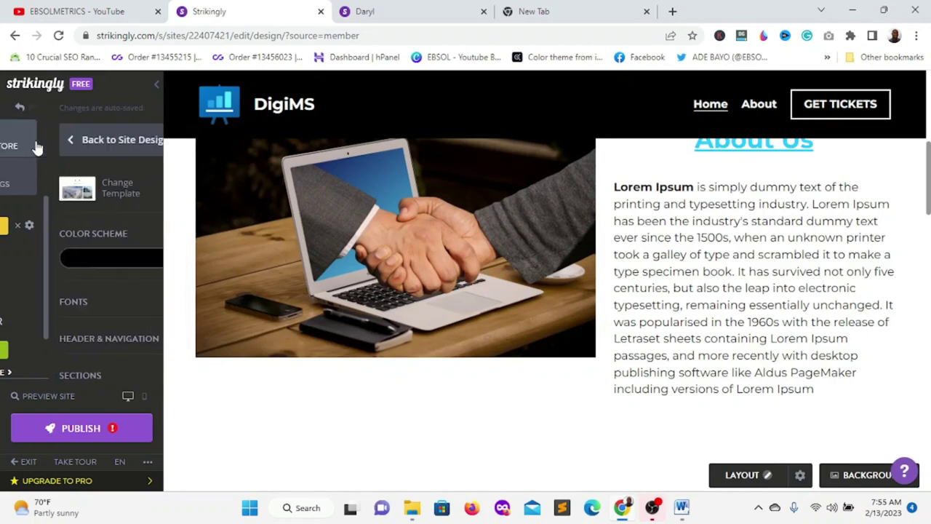
pyautogui.click(69, 257)
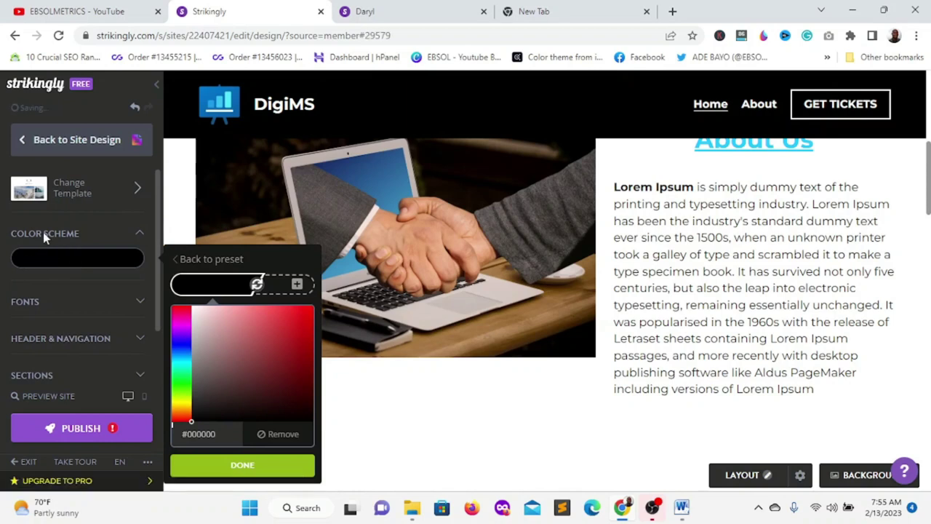
pyautogui.click(312, 309)
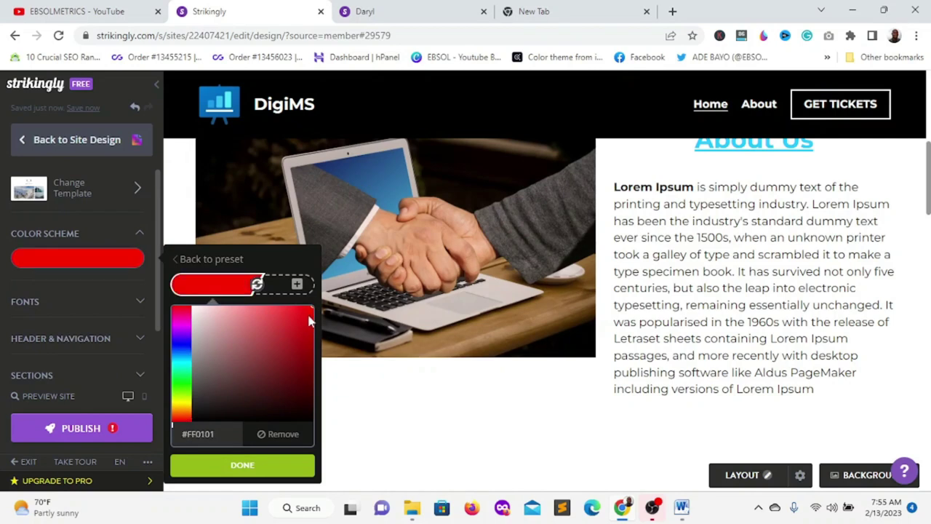
pyautogui.click(180, 416)
# Step: Set the header and navigation colors to the White Minimal preset
pyautogui.scroll(-3, 54, 291)
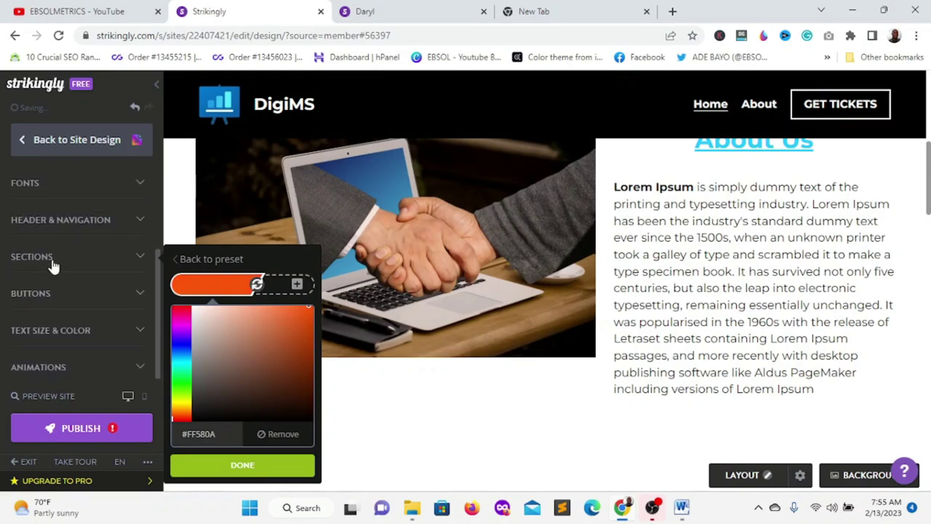
pyautogui.scroll(3, 53, 265)
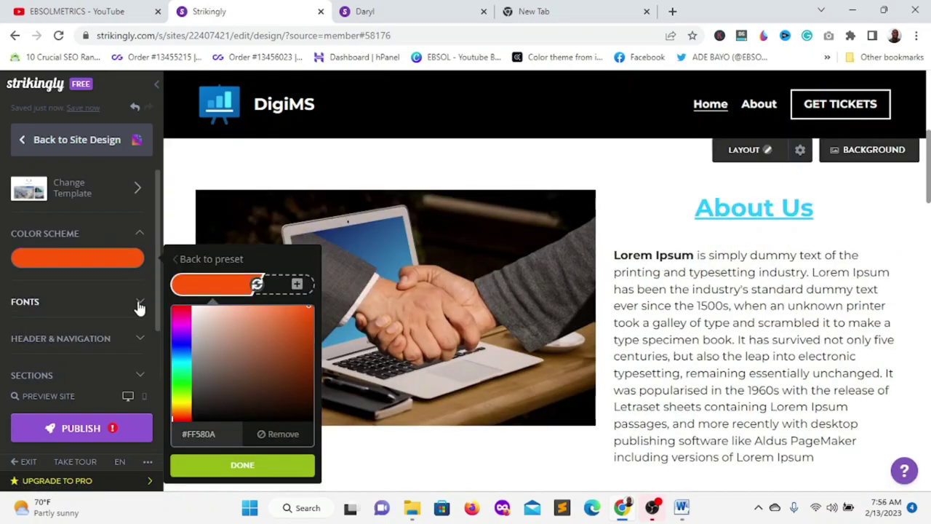
pyautogui.click(135, 345)
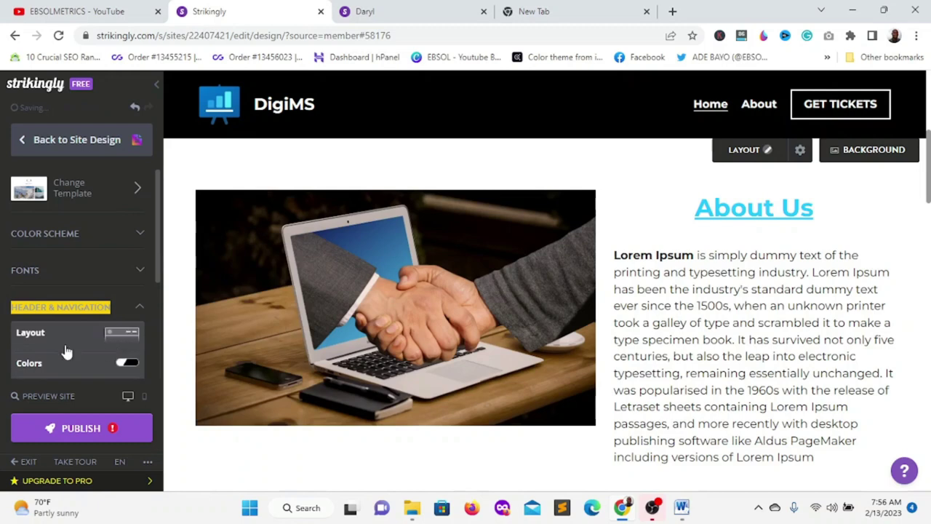
pyautogui.scroll(-1, 66, 349)
pyautogui.scroll(-1, 91, 333)
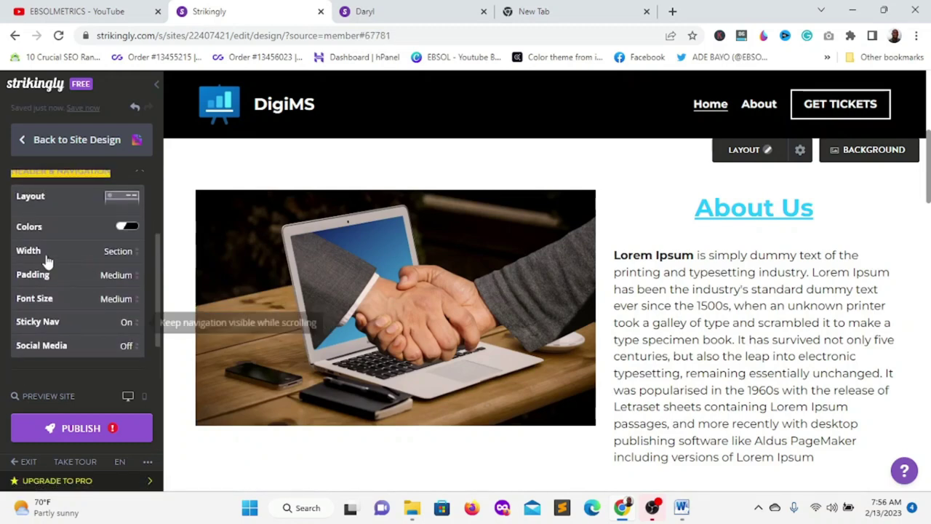
pyautogui.click(127, 227)
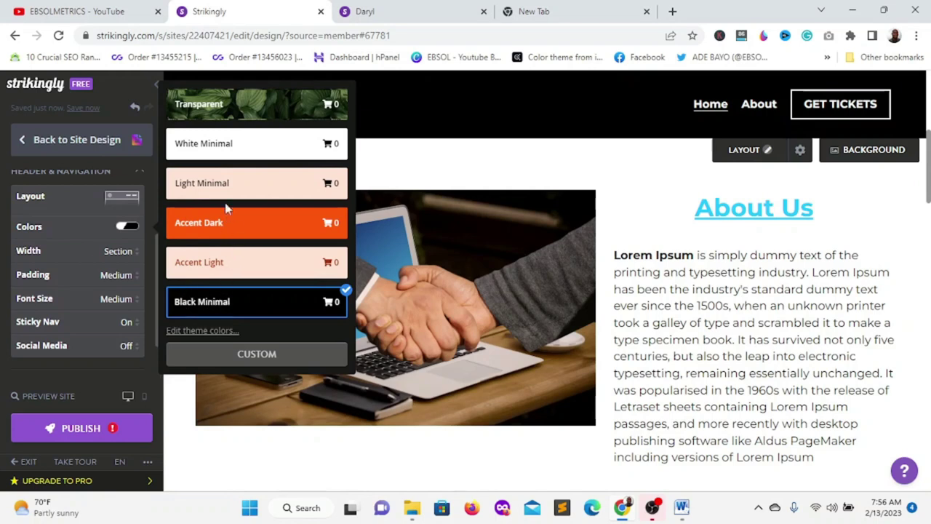
pyautogui.click(193, 146)
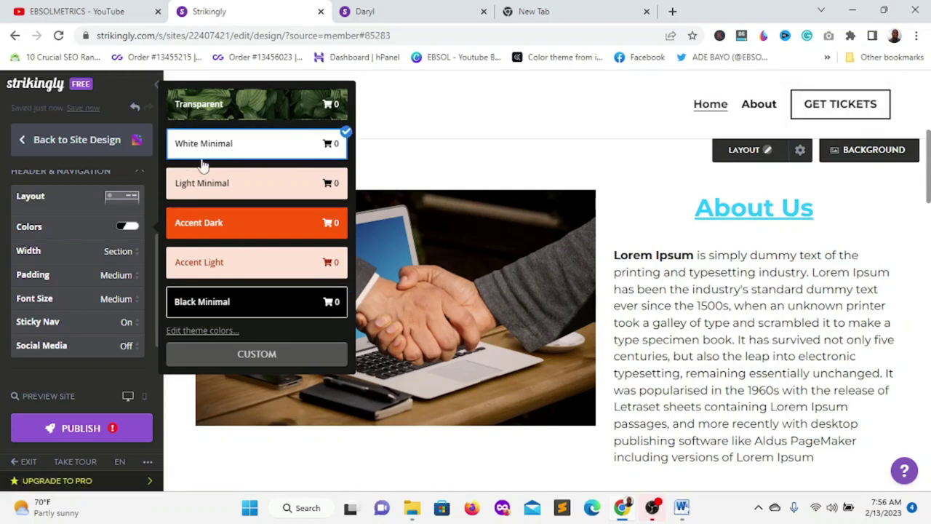
# Step: Set the shape of the site's buttons to Rounded in the style settings
pyautogui.scroll(-1, 73, 364)
pyautogui.scroll(-3, 73, 364)
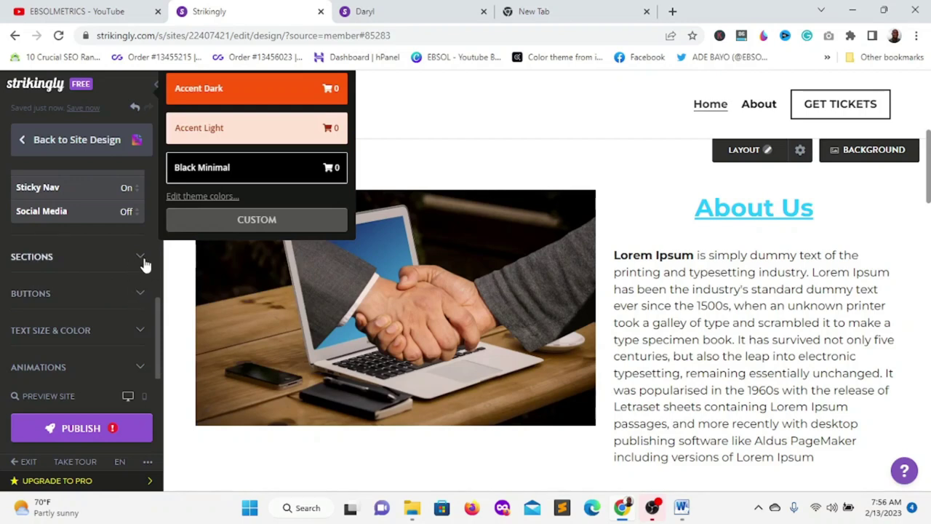
pyautogui.click(139, 294)
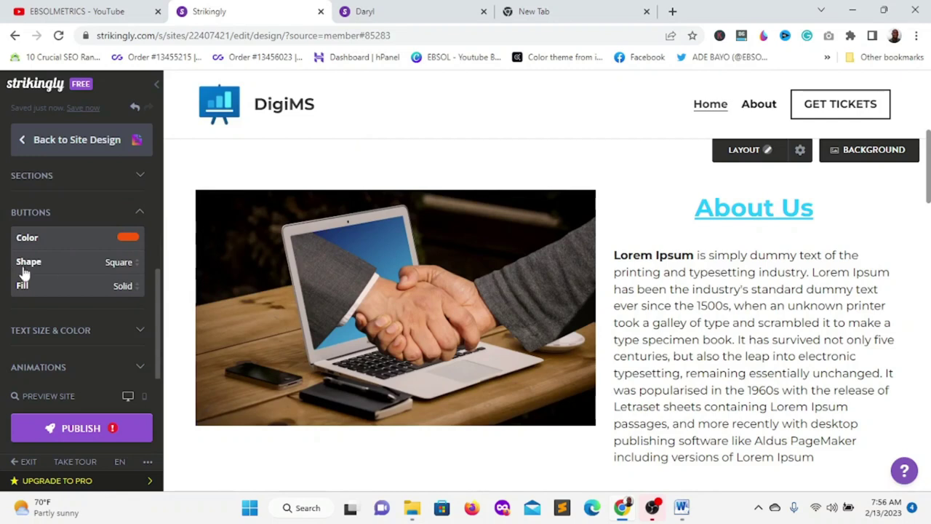
pyautogui.click(134, 266)
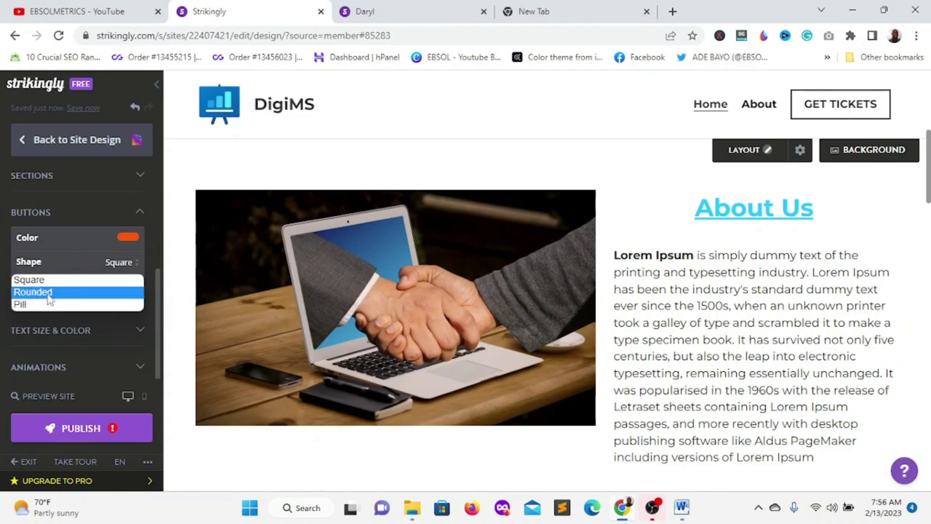
pyautogui.click(55, 293)
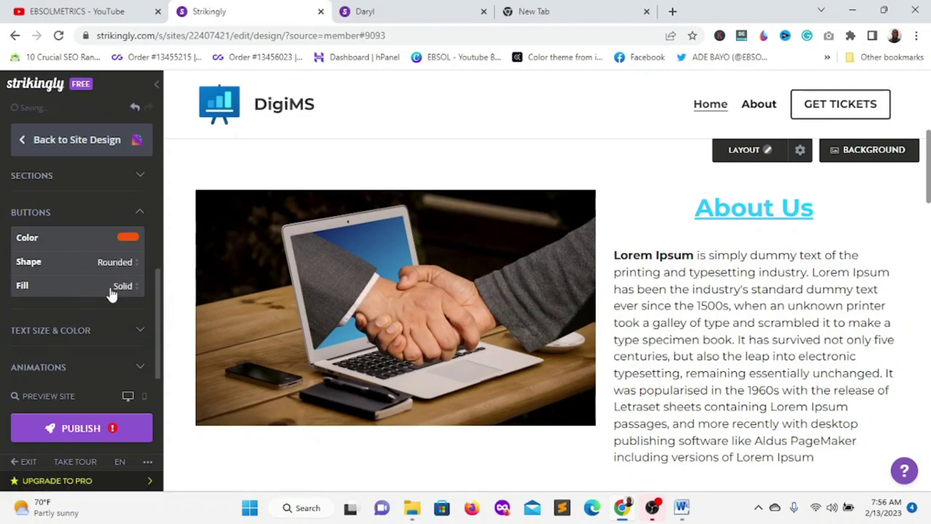
pyautogui.click(135, 288)
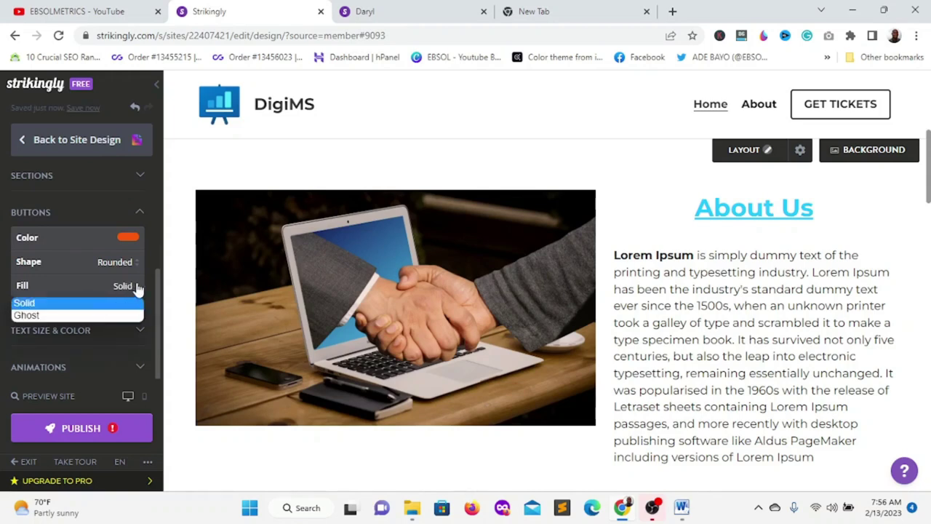
pyautogui.click(138, 286)
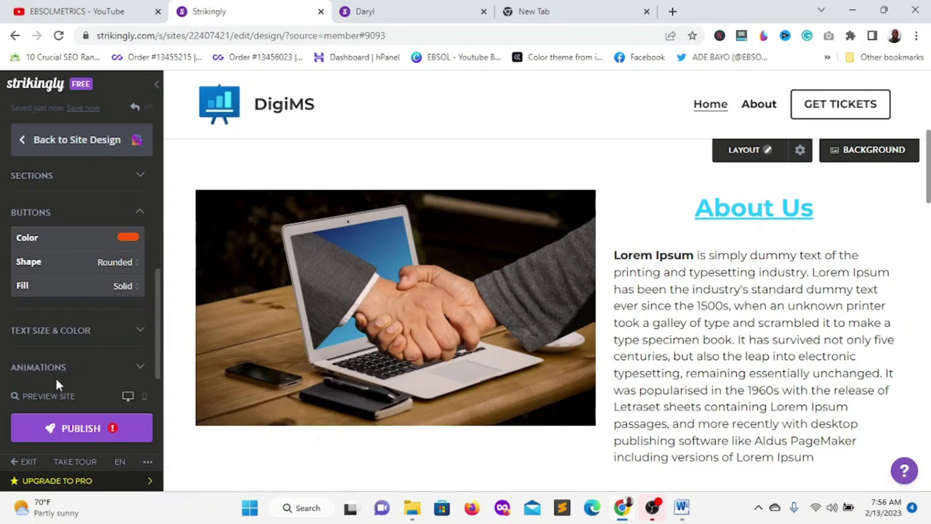
pyautogui.click(134, 332)
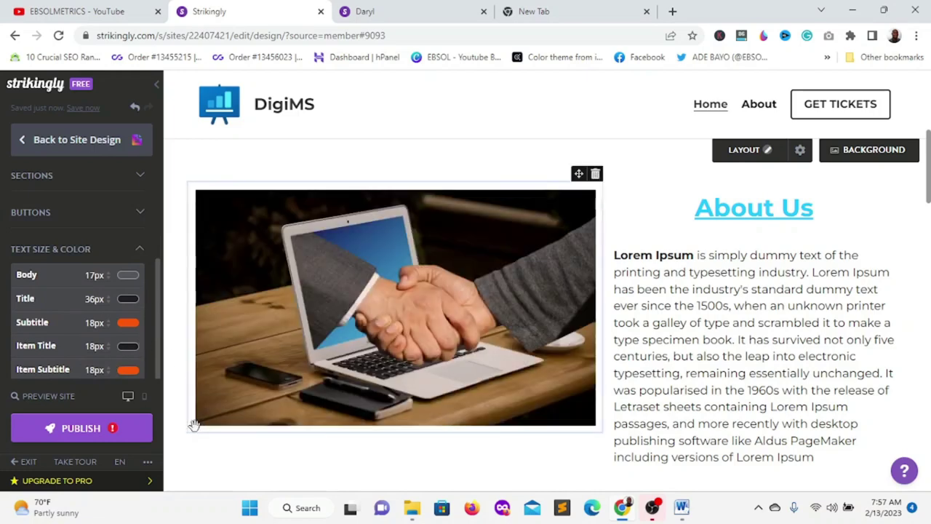
pyautogui.scroll(-1, 29, 386)
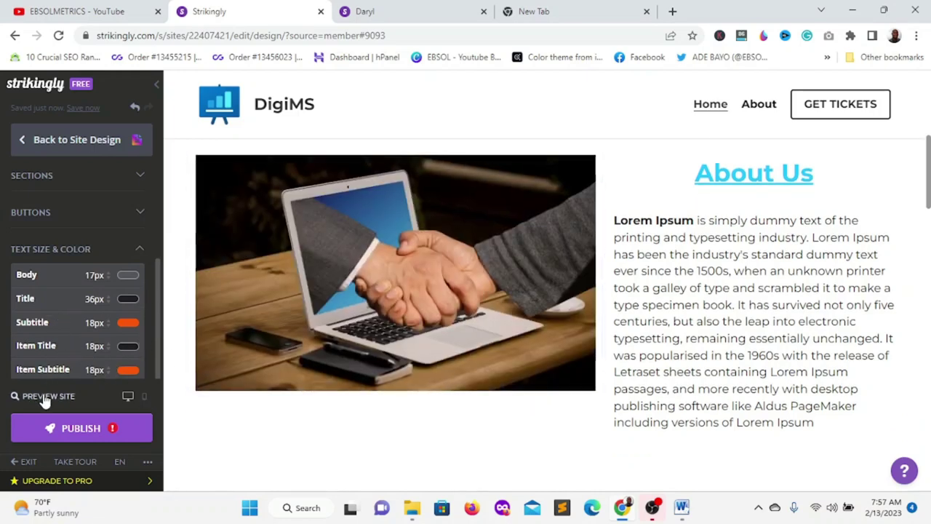
pyautogui.click(110, 251)
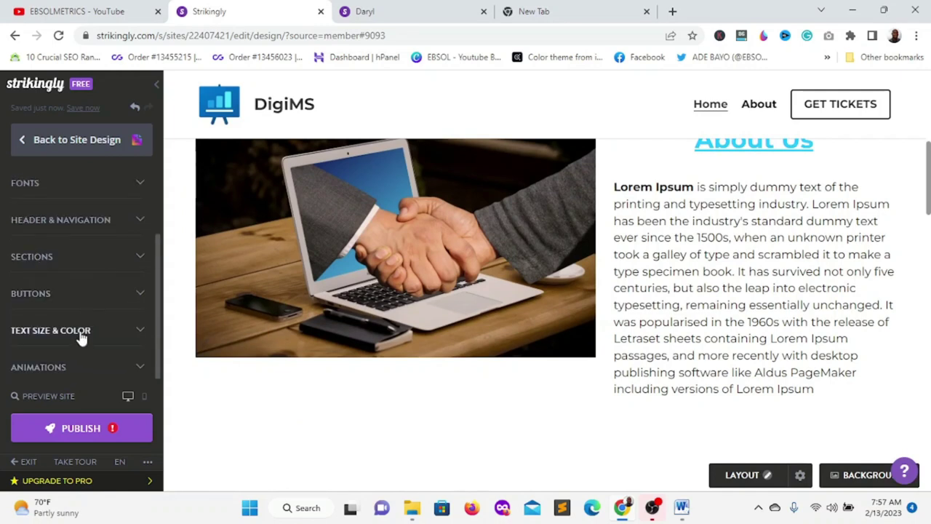
# Step: Leave the style settings and replace the header logo with the "Digital solutions online logo" PNG from Downloads
pyautogui.click(22, 143)
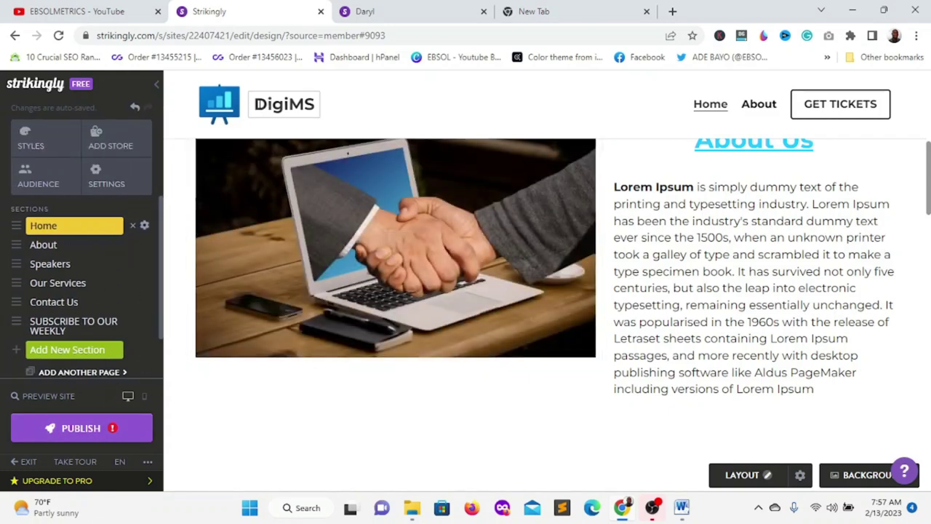
pyautogui.click(240, 128)
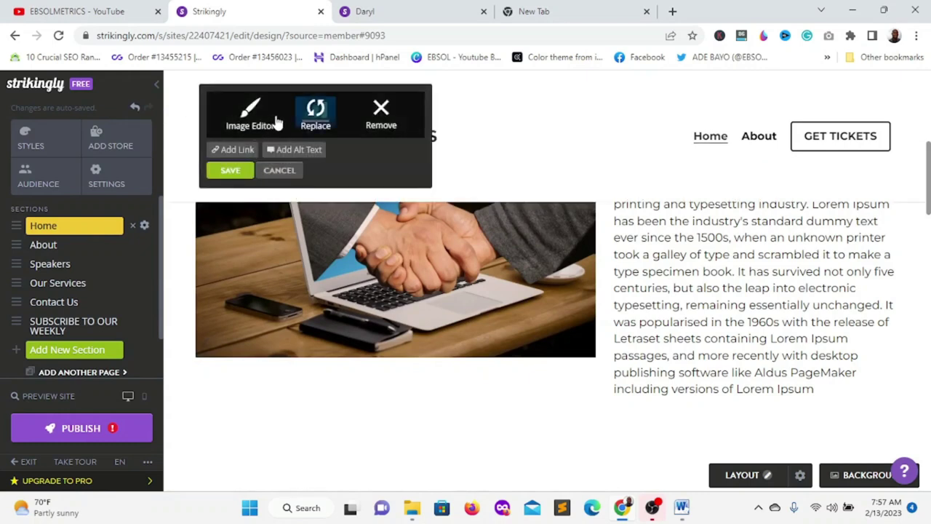
pyautogui.click(318, 122)
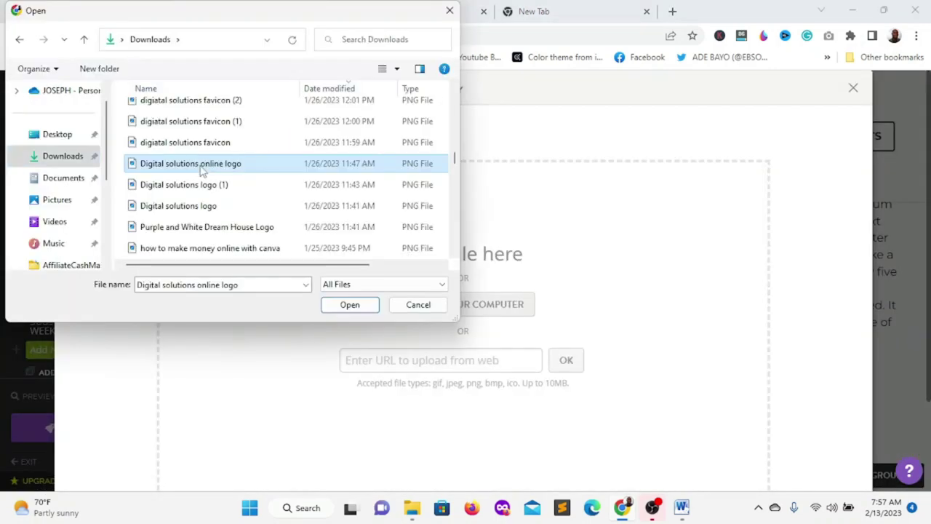
pyautogui.click(343, 305)
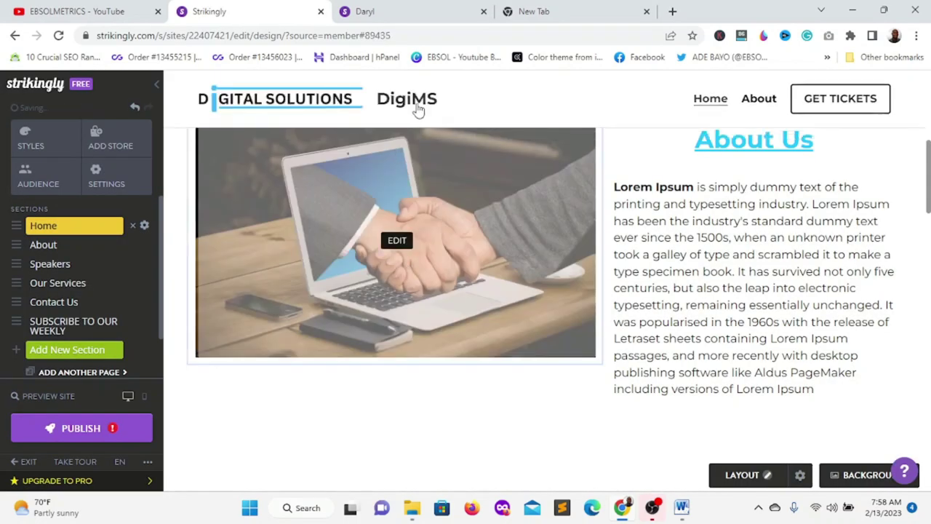
# Step: Delete the "DigiMS" title text beside the header logo
pyautogui.click(399, 97)
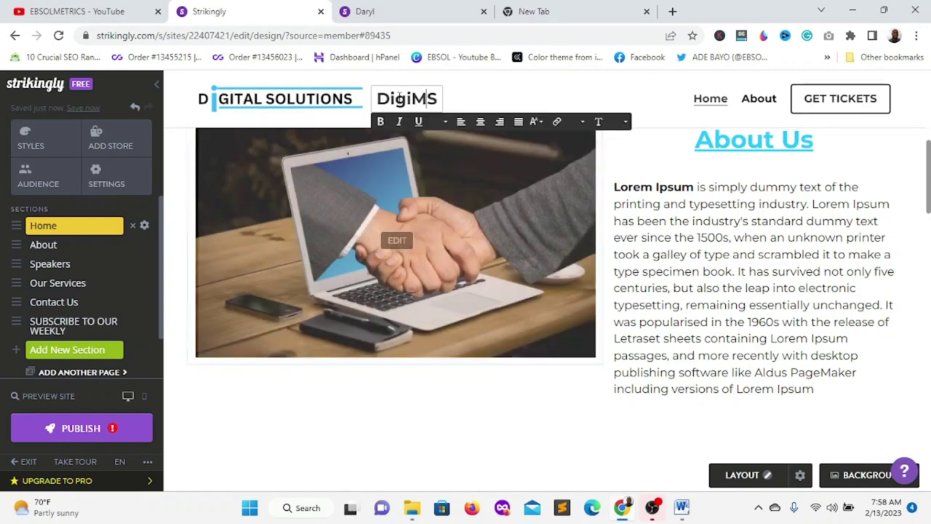
pyautogui.doubleClick(399, 97)
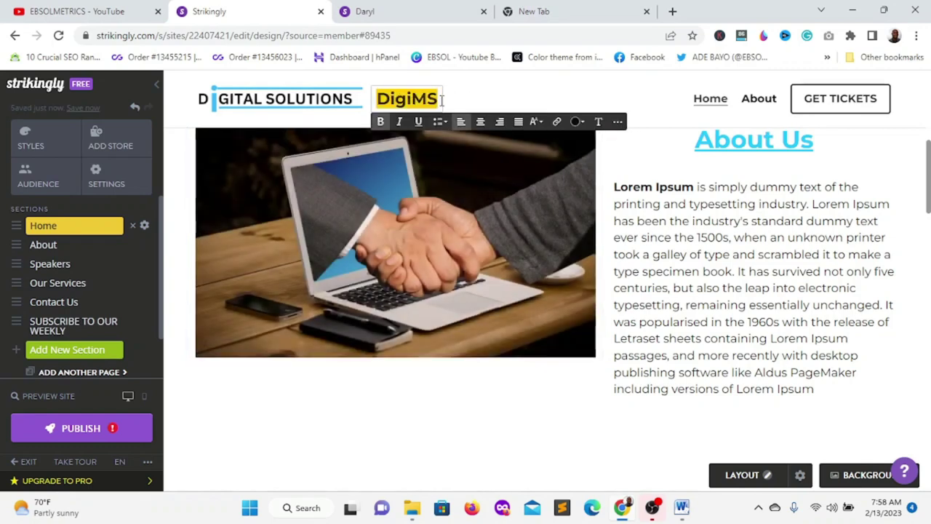
pyautogui.press('BackSpace')
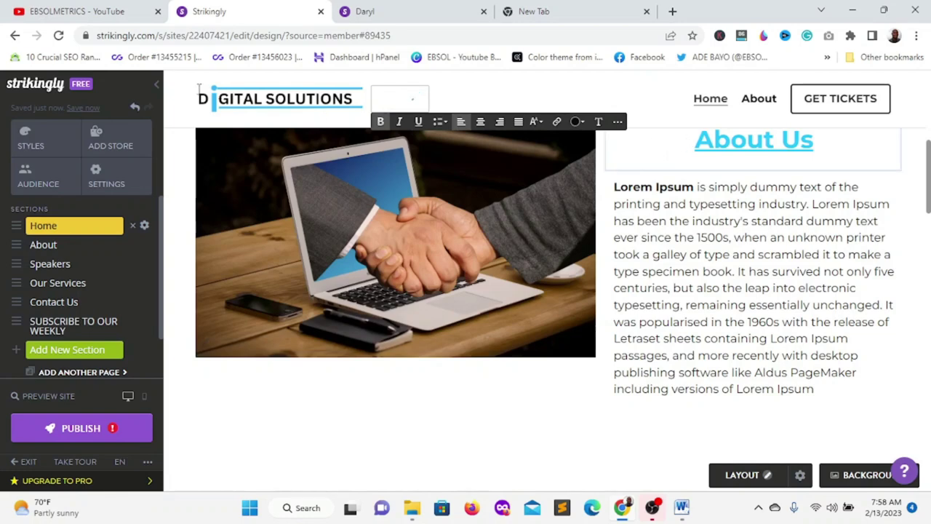
pyautogui.click(463, 77)
# Step: Change the text of the header's "GET TICKETS" button to "Visit Us Now"
pyautogui.scroll(-1, 518, 311)
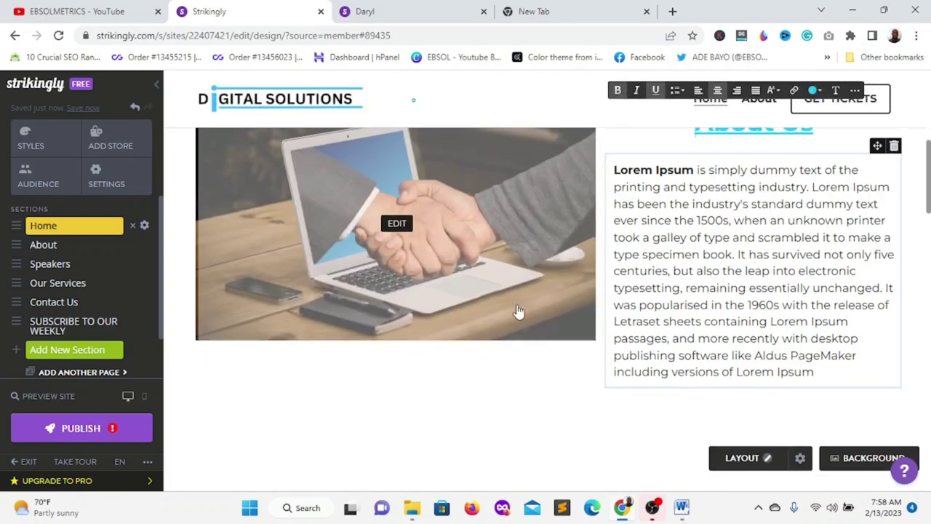
pyautogui.scroll(-3, 514, 301)
pyautogui.scroll(6, 515, 301)
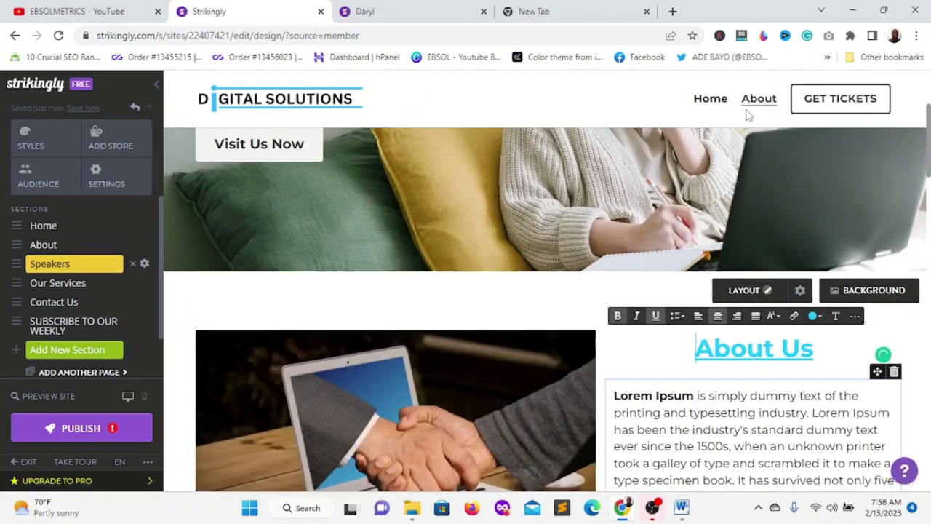
pyautogui.scroll(3, 738, 109)
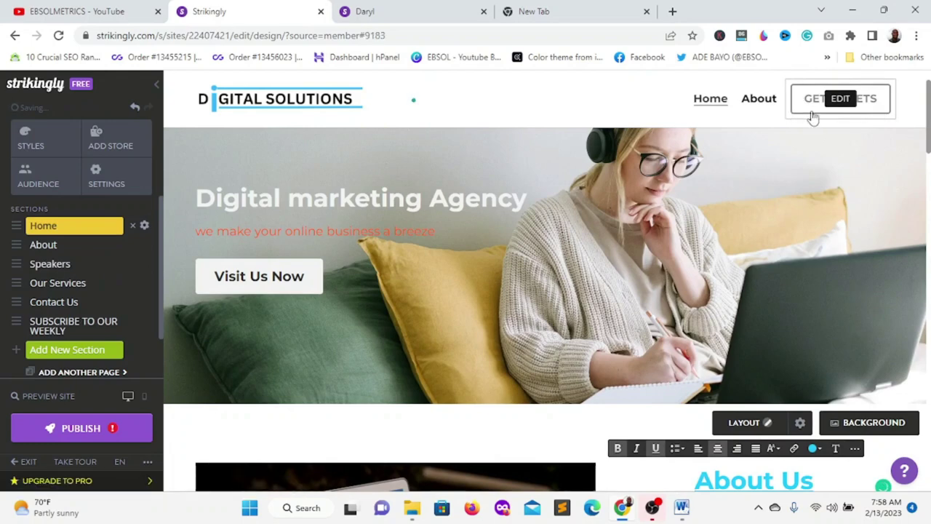
pyautogui.click(881, 99)
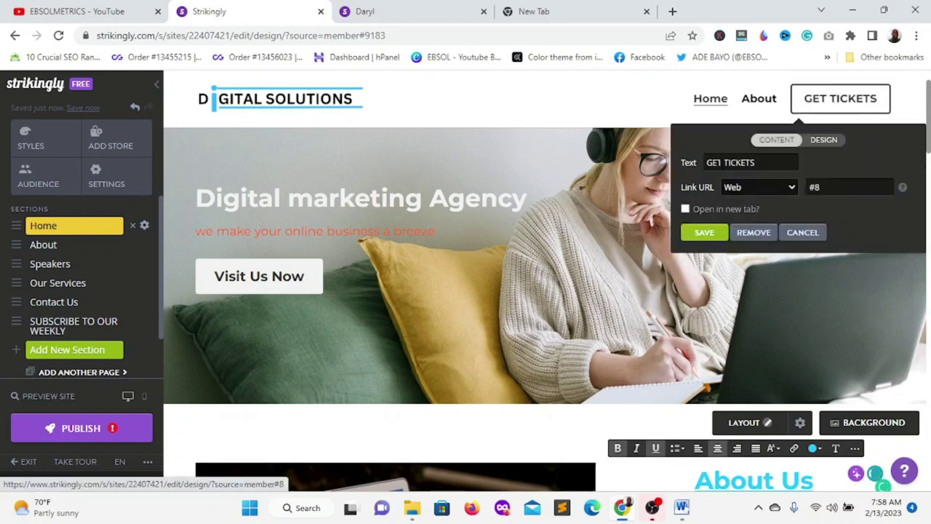
pyautogui.tripleClick(728, 162)
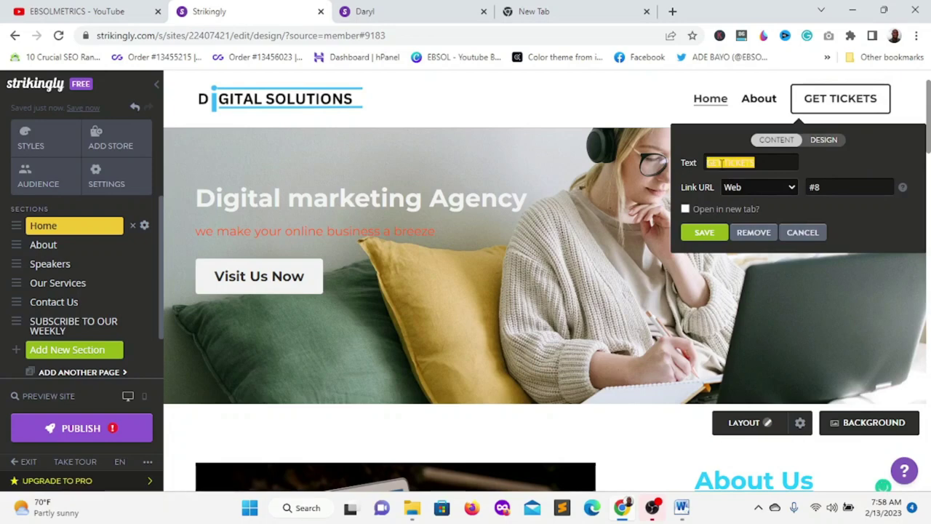
pyautogui.write('Vist')
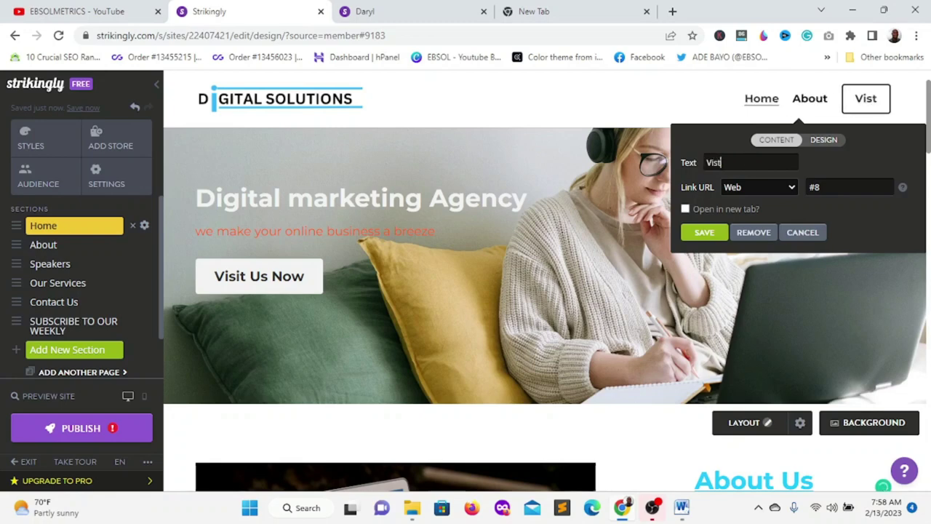
pyautogui.press('BackSpace')
pyautogui.write('it U')
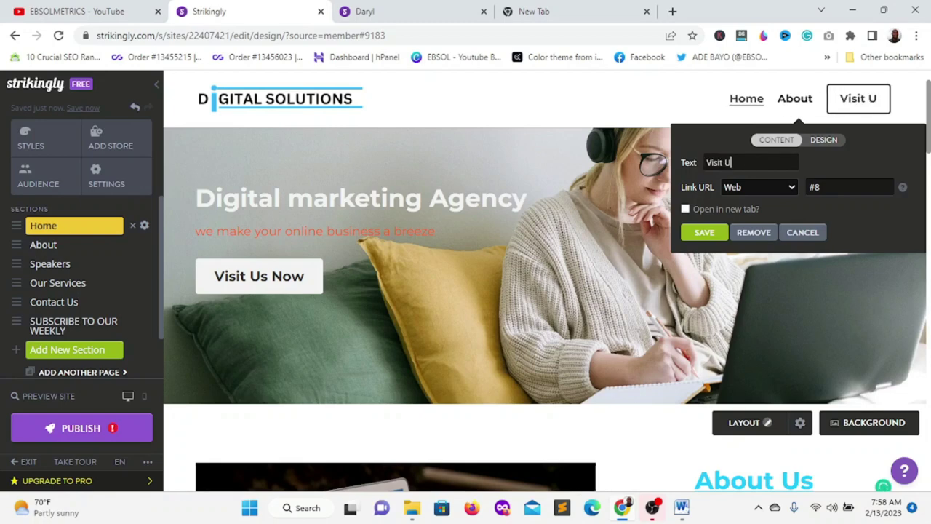
pyautogui.write('s Now')
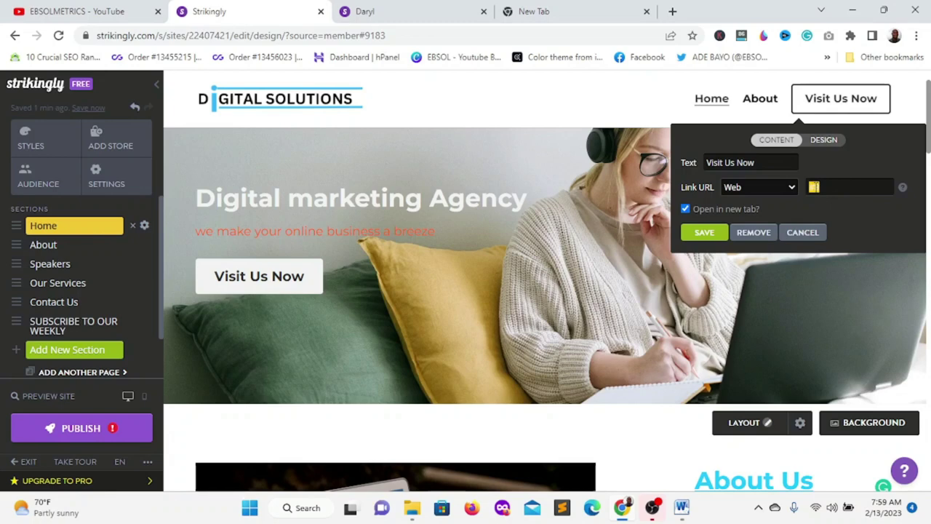
# Step: Link the header button to ebsolmetrics.com, set it to open in a new tab, and save it
pyautogui.write('ebsolmetric')
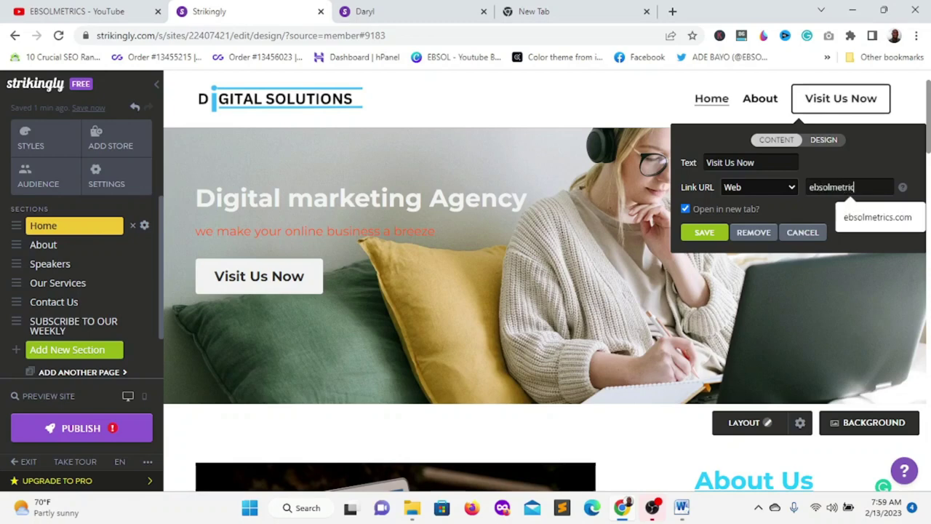
pyautogui.write('s.com')
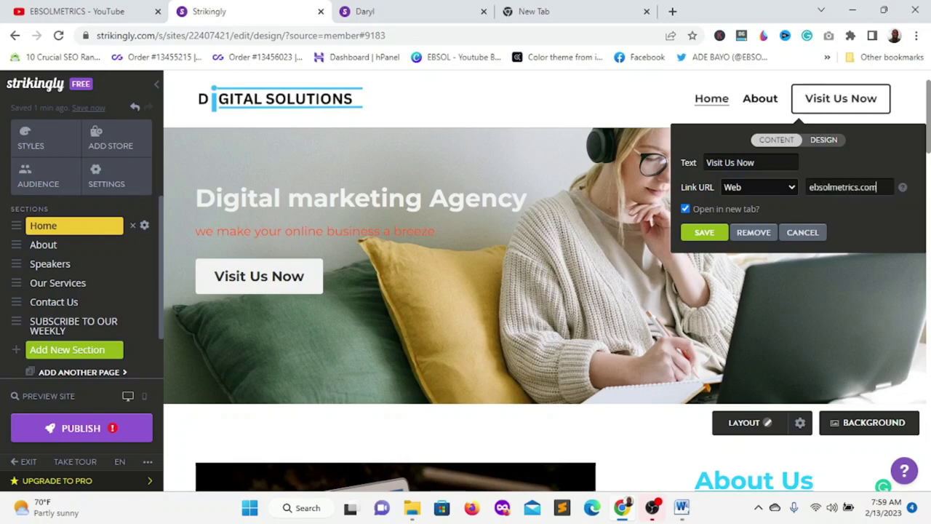
pyautogui.click(703, 233)
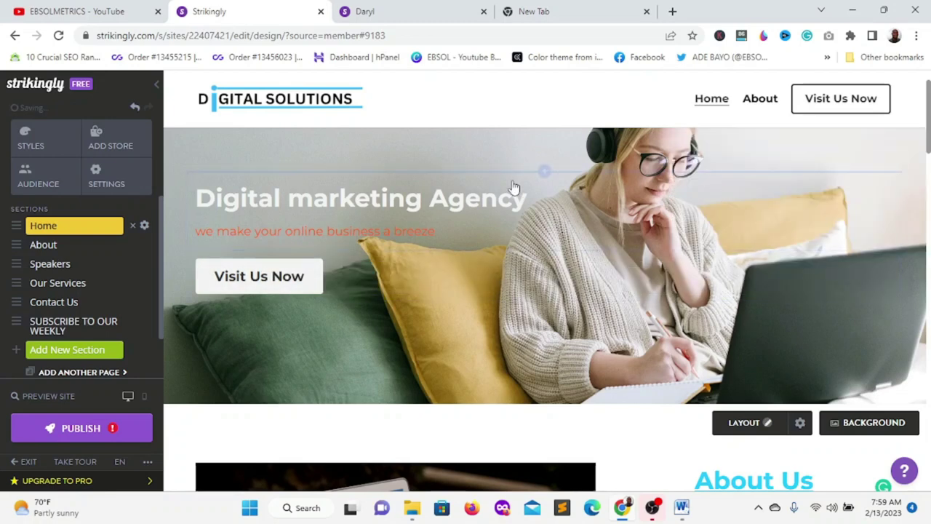
# Step: Review the page's sections from the hero banner down to the footer and back up to the team section
pyautogui.scroll(-1, 268, 299)
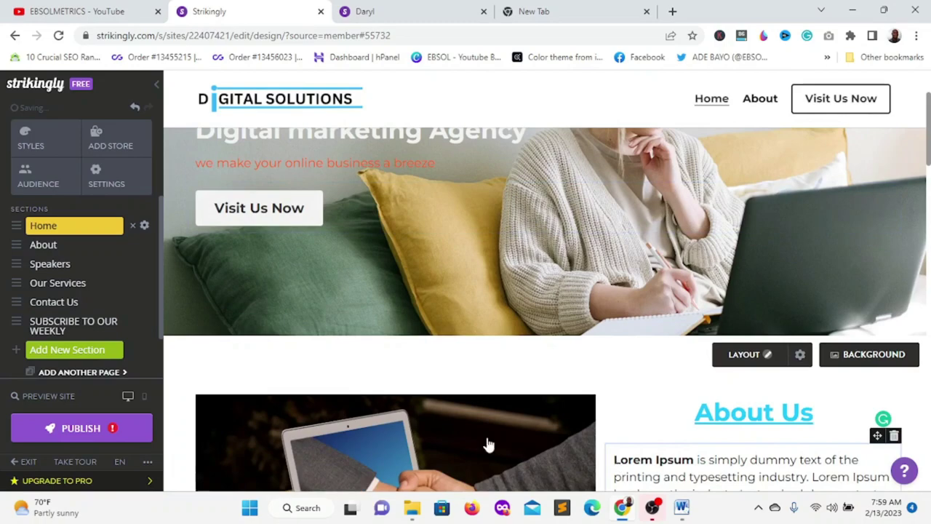
pyautogui.scroll(-5, 360, 347)
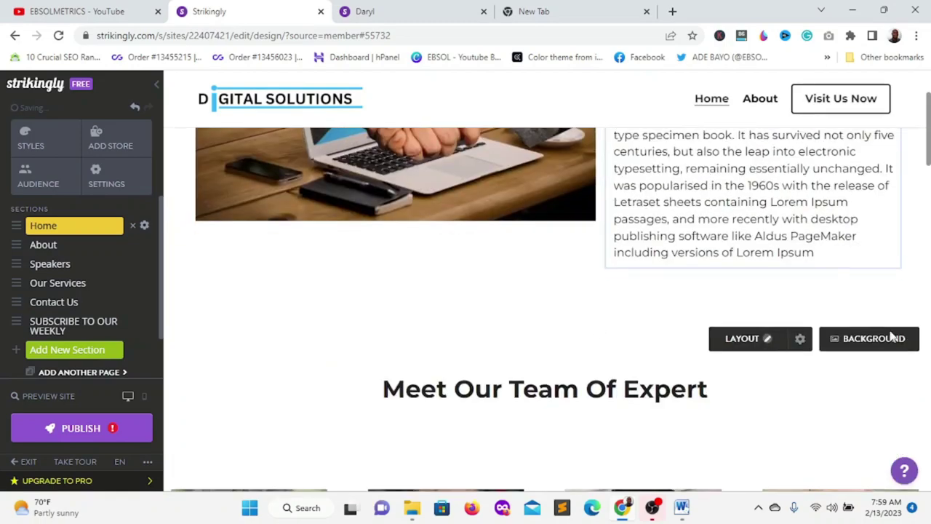
pyautogui.scroll(-15, 311, 357)
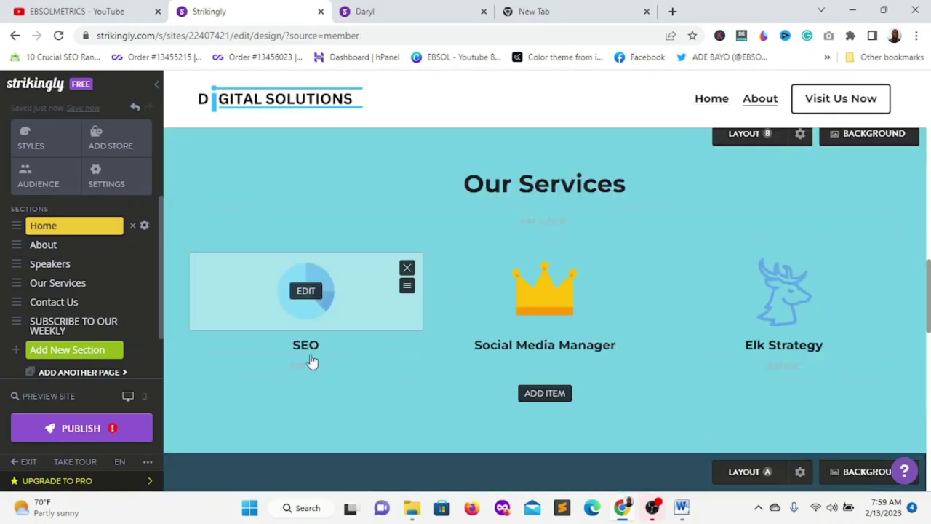
pyautogui.scroll(-5, 376, 365)
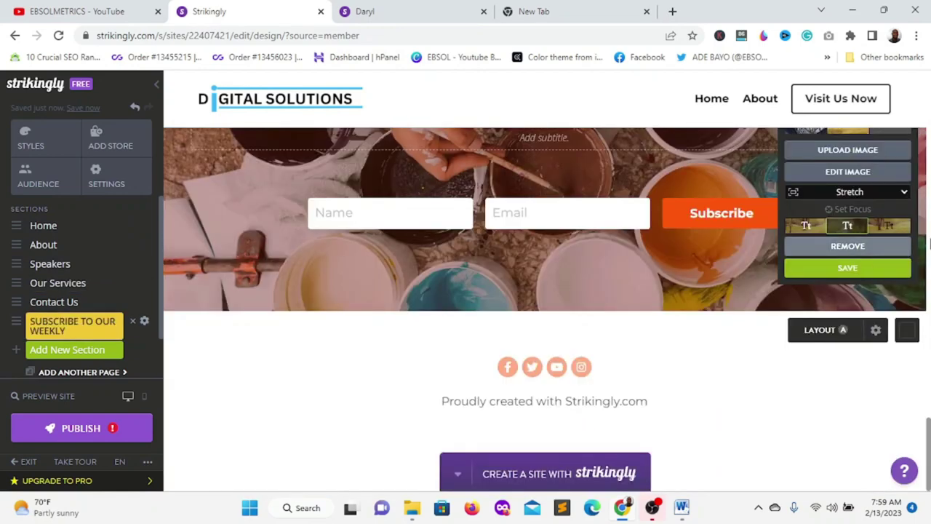
pyautogui.scroll(1, 686, 212)
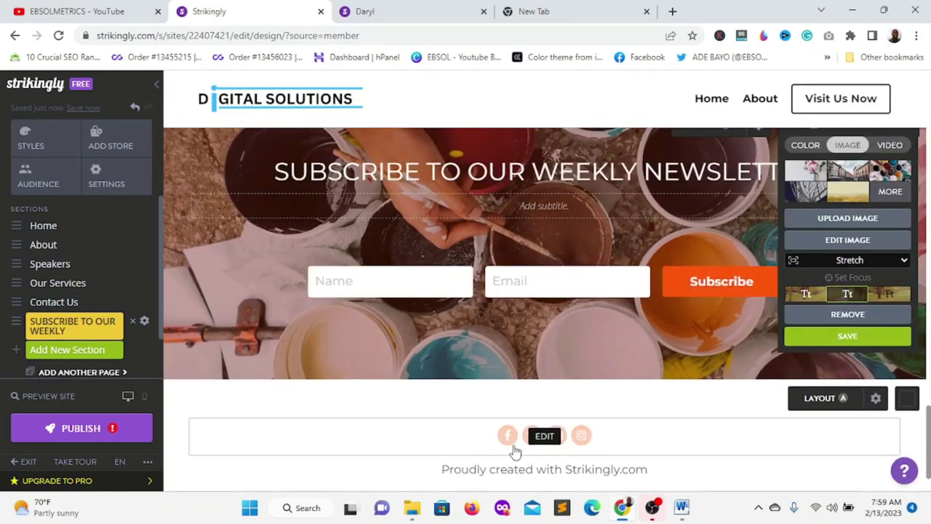
pyautogui.scroll(-1, 407, 357)
pyautogui.scroll(3, 412, 276)
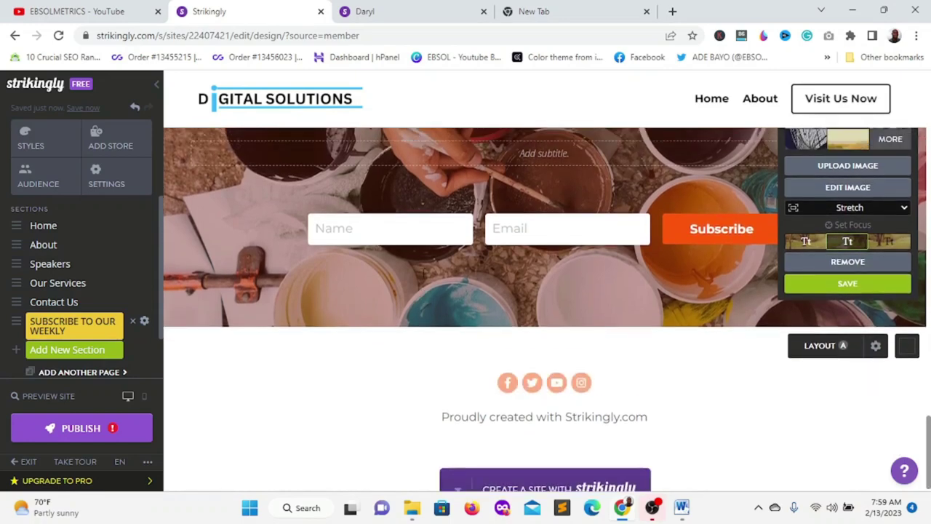
pyautogui.scroll(10, 412, 273)
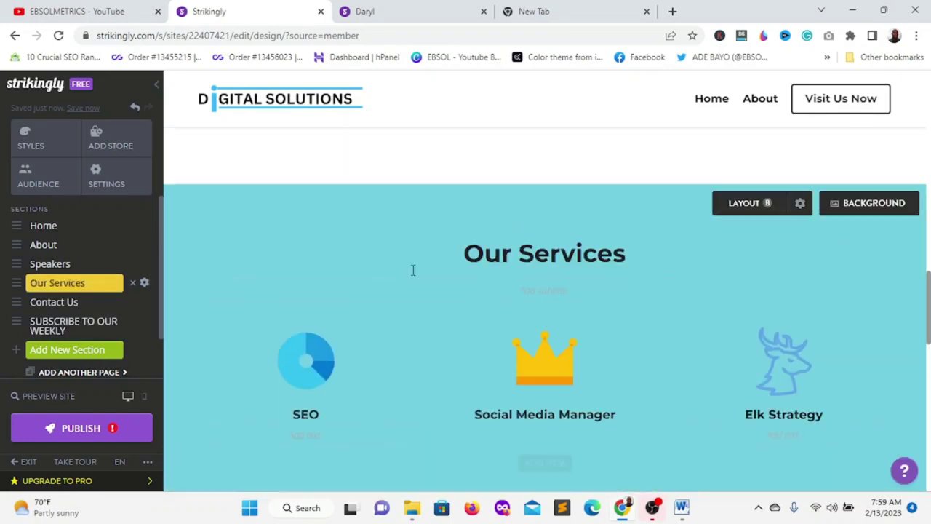
pyautogui.scroll(5, 411, 272)
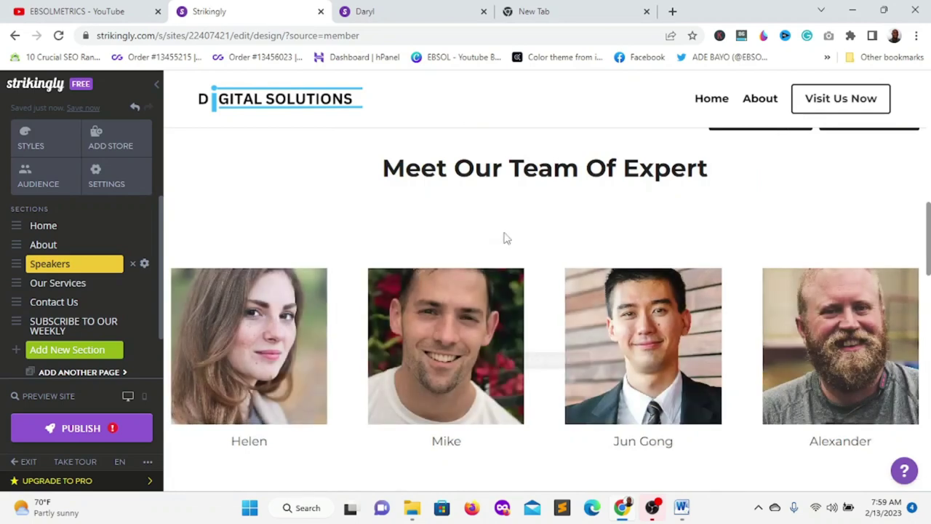
# Step: Start publishing the site on the free plan and set its free Strikingly URL to digitalsolutionsonline.mystrikingly.com
pyautogui.scroll(1, 208, 240)
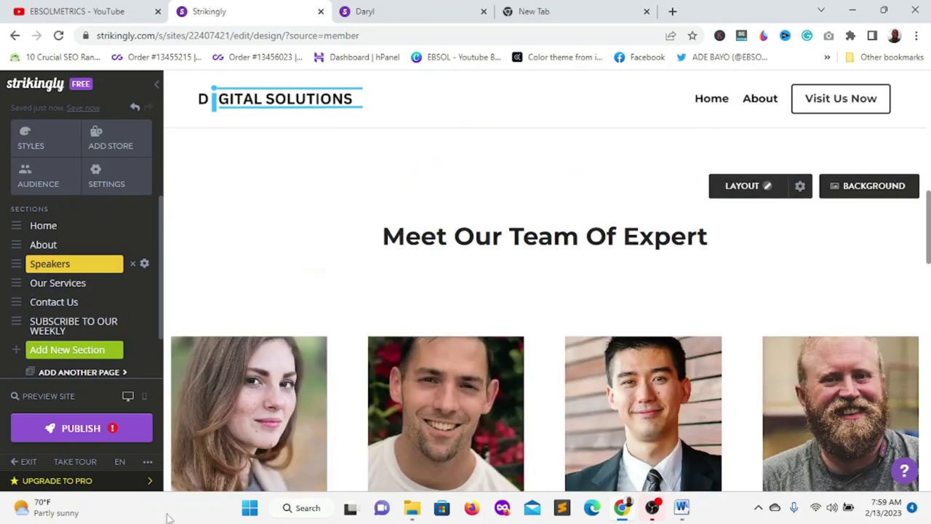
pyautogui.click(54, 432)
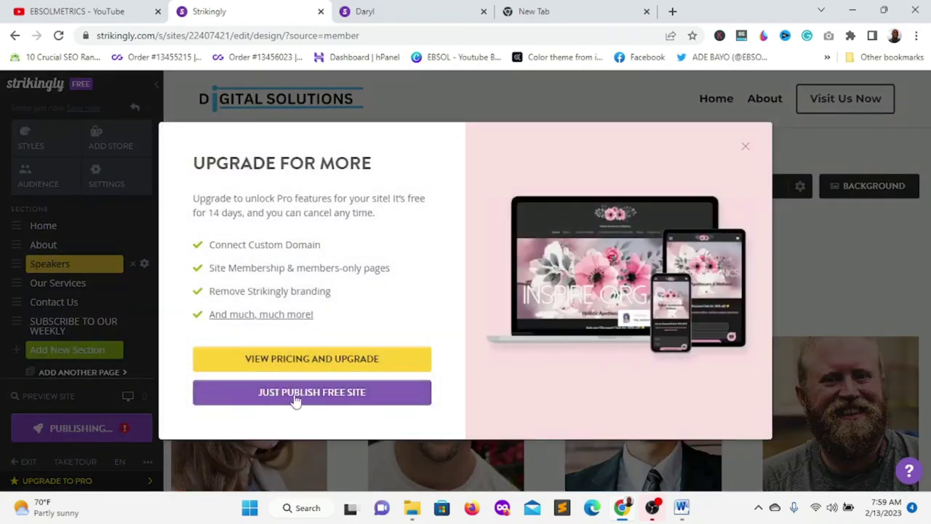
pyautogui.click(328, 395)
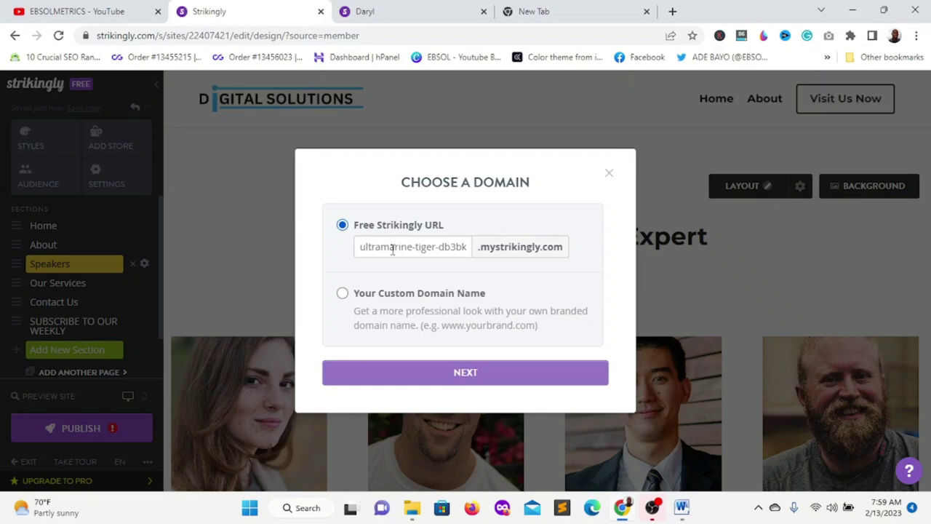
pyautogui.tripleClick(371, 246)
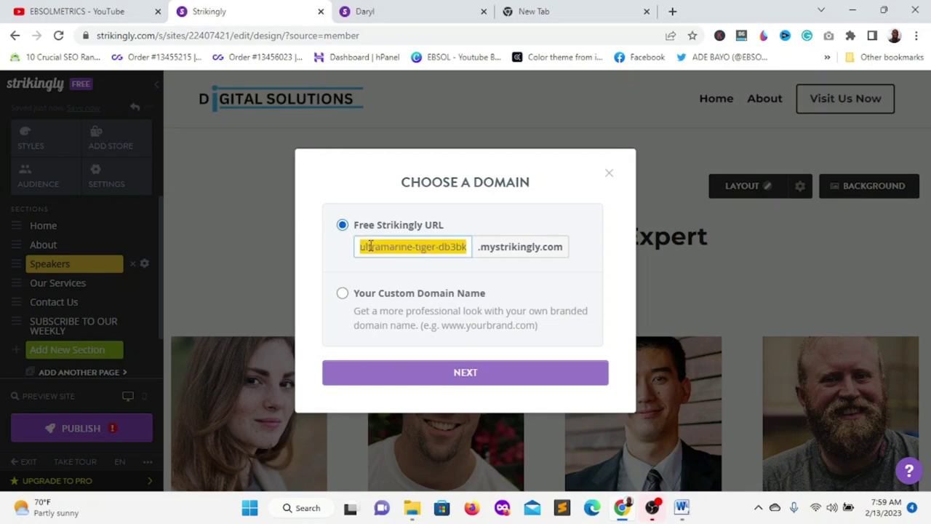
pyautogui.write('digitalsolutionsonline')
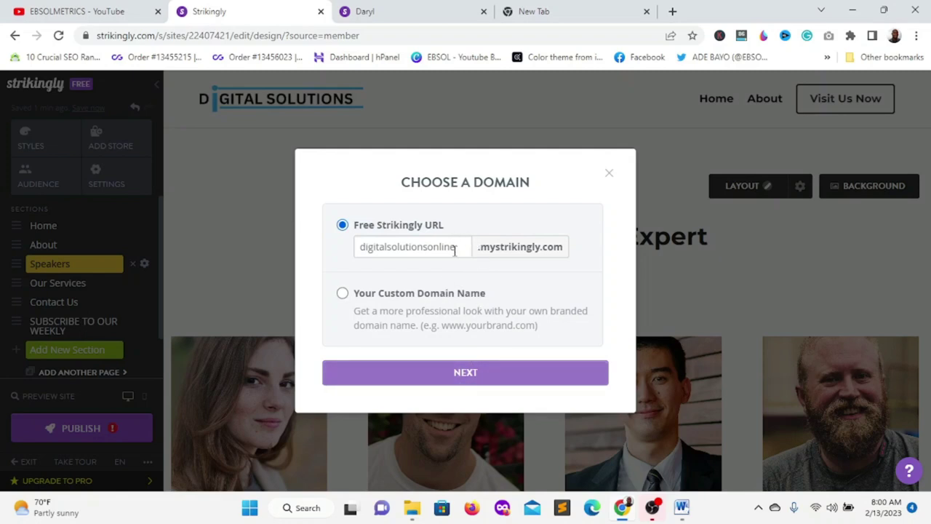
pyautogui.click(472, 376)
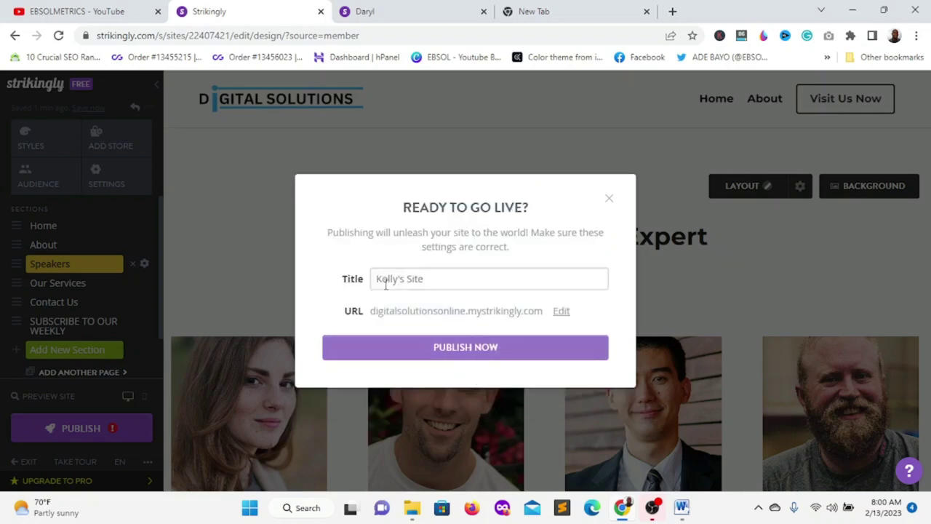
# Step: Set the site title to "Digital Marketing Agency", publish the site, and dismiss the publishing confirmation
pyautogui.tripleClick(386, 283)
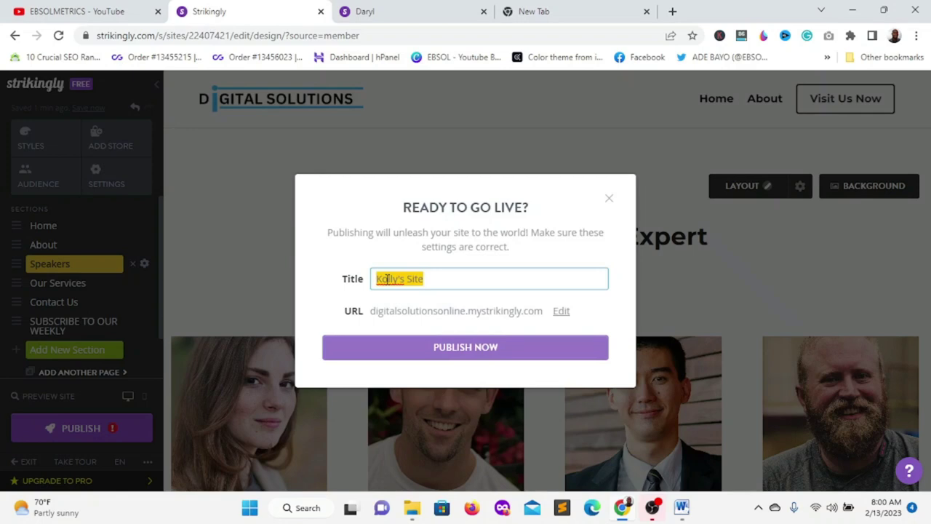
pyautogui.write('Digital Marketing Agency')
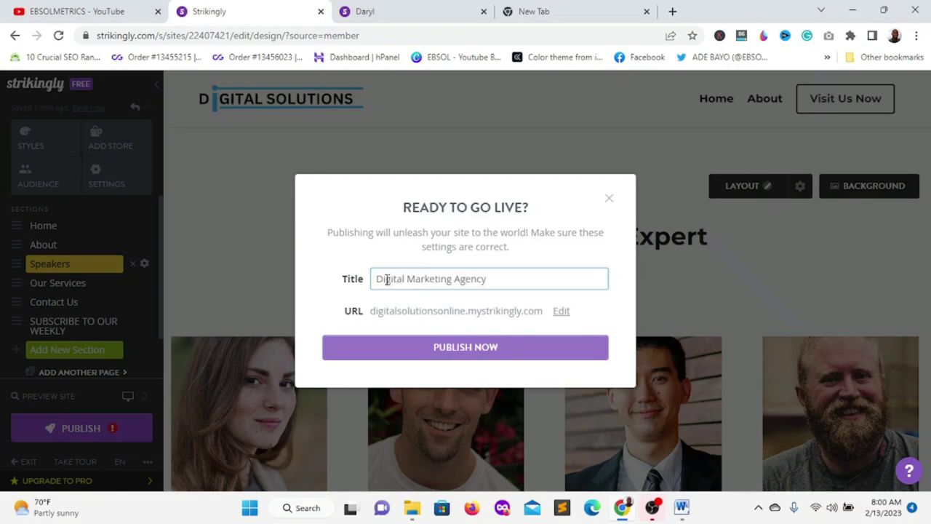
pyautogui.click(451, 352)
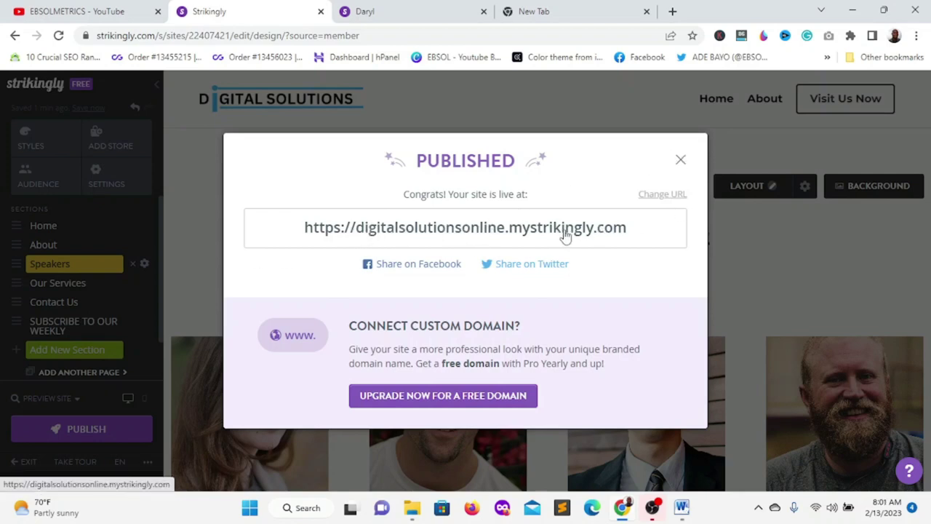
pyautogui.click(680, 160)
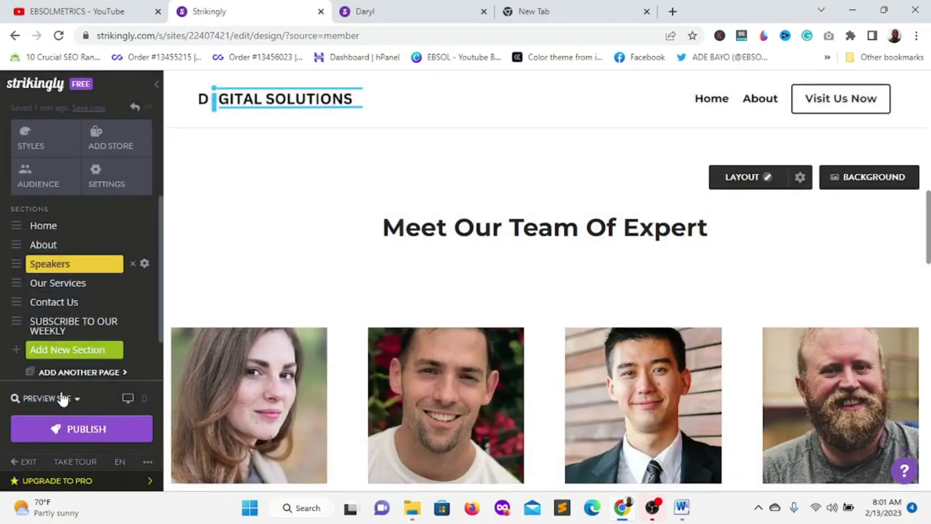
# Step: Open the site preview and examine the desktop layout from the hero banner to the footer and back up
pyautogui.click(44, 398)
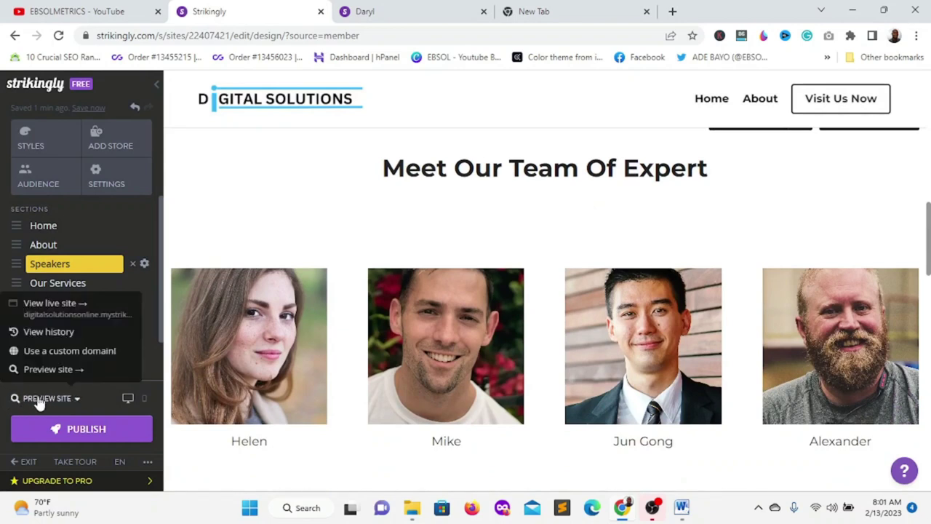
pyautogui.click(51, 370)
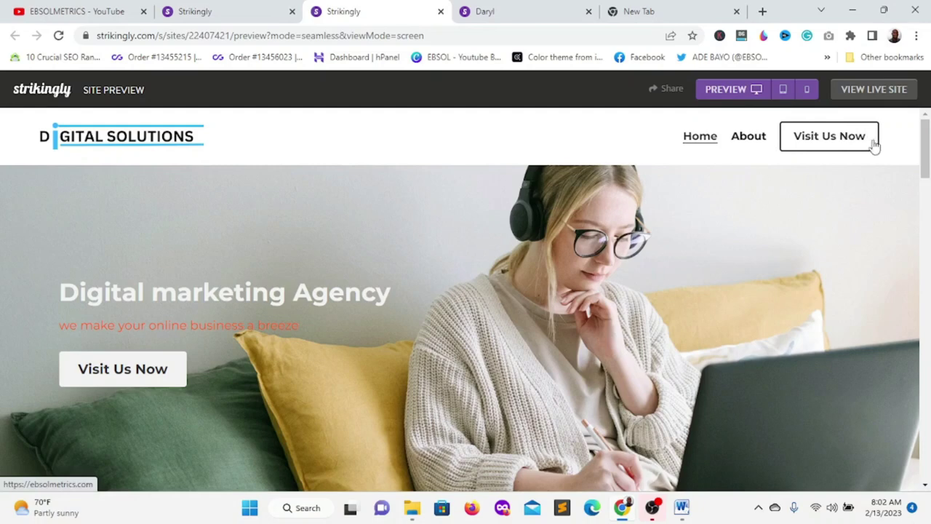
pyautogui.scroll(-5, 377, 284)
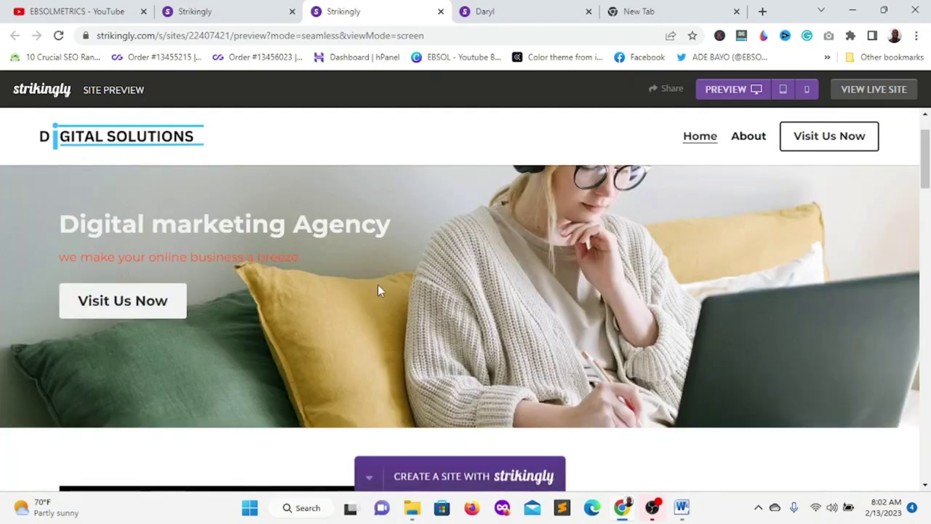
pyautogui.scroll(-6, 359, 249)
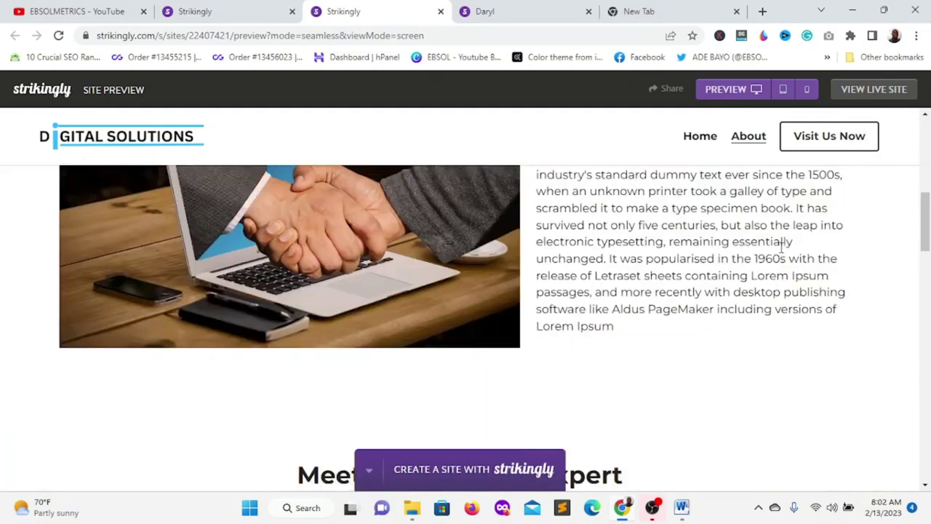
pyautogui.scroll(-6, 552, 289)
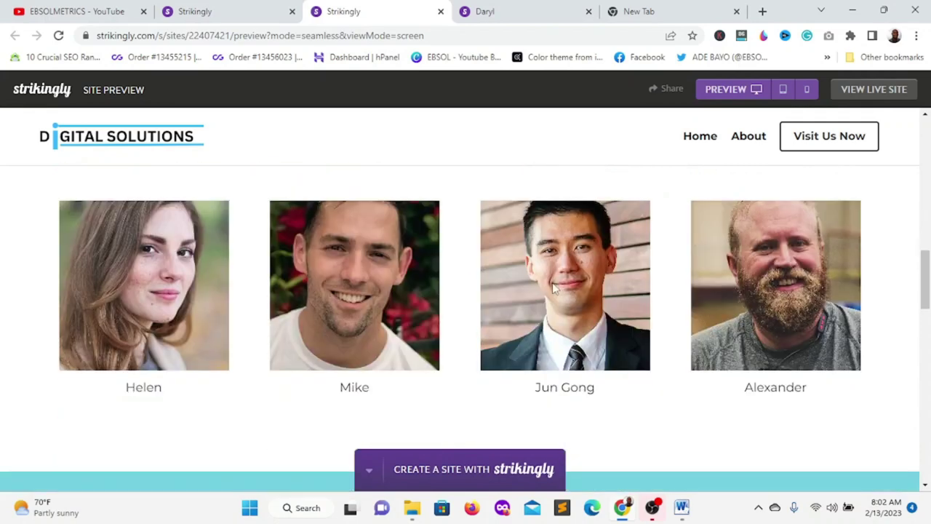
pyautogui.scroll(-5, 552, 288)
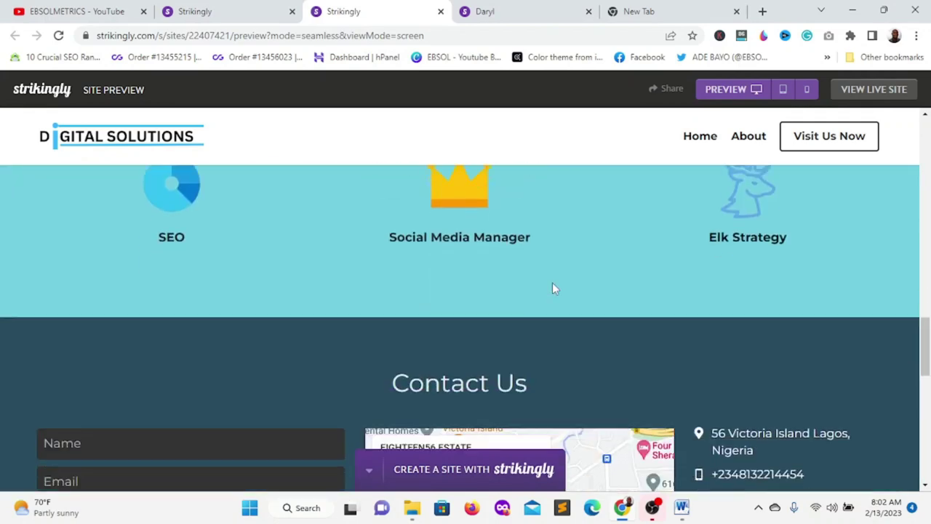
pyautogui.scroll(-5, 552, 288)
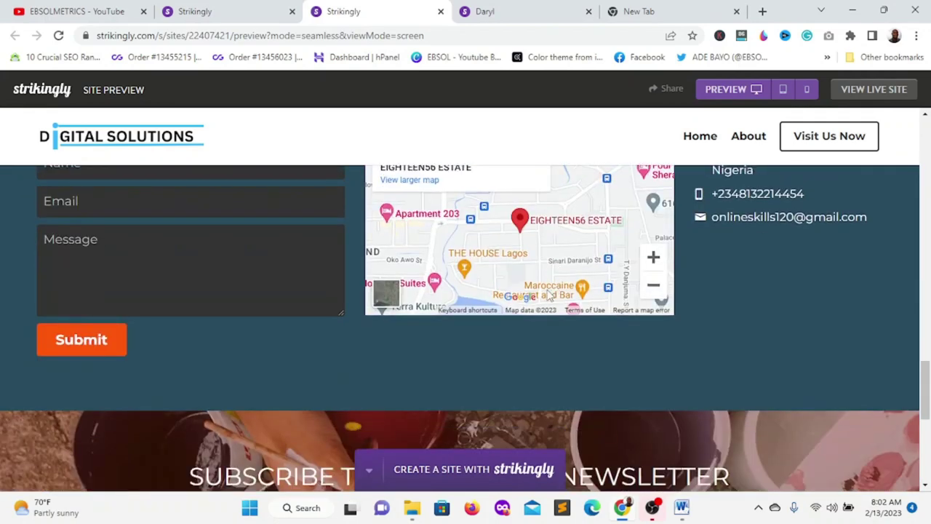
pyautogui.scroll(-1, 498, 292)
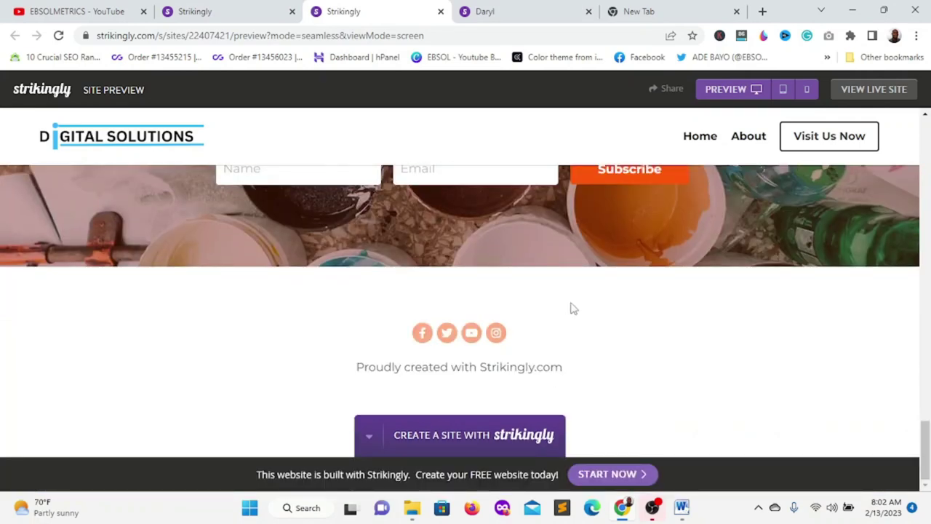
pyautogui.scroll(2, 575, 303)
pyautogui.scroll(10, 575, 303)
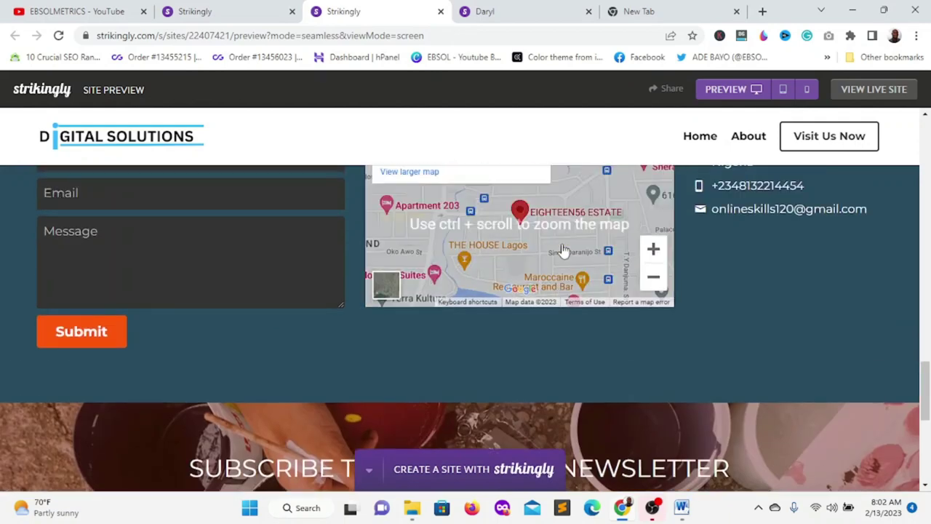
pyautogui.scroll(10, 562, 241)
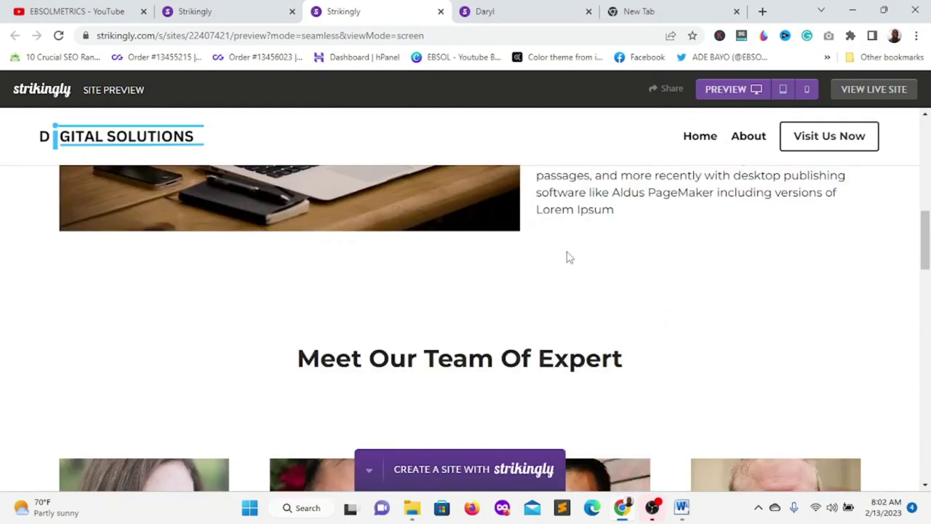
pyautogui.scroll(3, 567, 251)
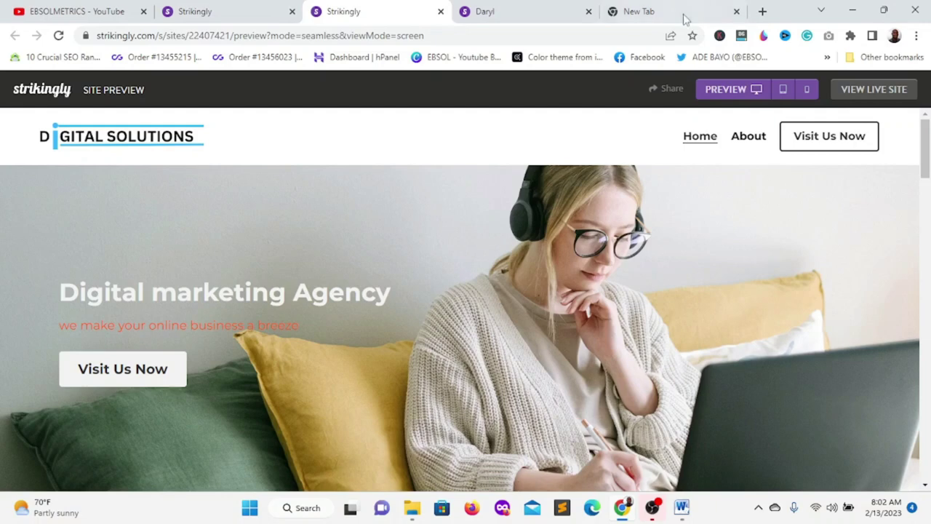
# Step: Switch the preview to the tablet layout and examine its sections down to the newsletter area
pyautogui.click(788, 91)
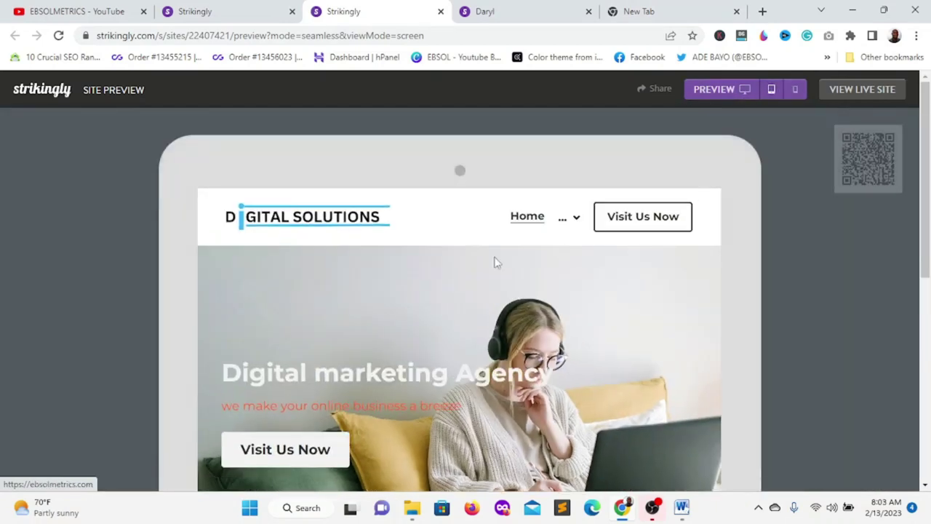
pyautogui.scroll(-3, 398, 223)
pyautogui.scroll(-15, 397, 223)
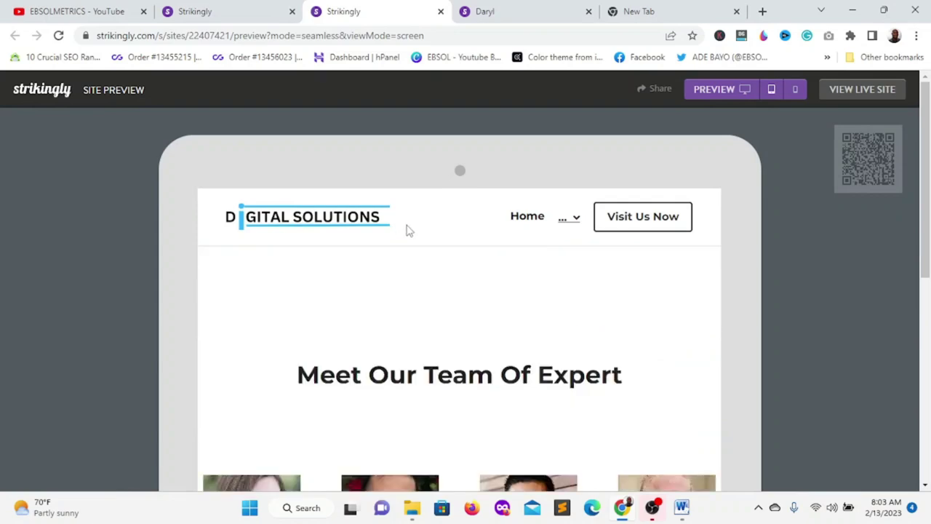
pyautogui.scroll(-6, 453, 283)
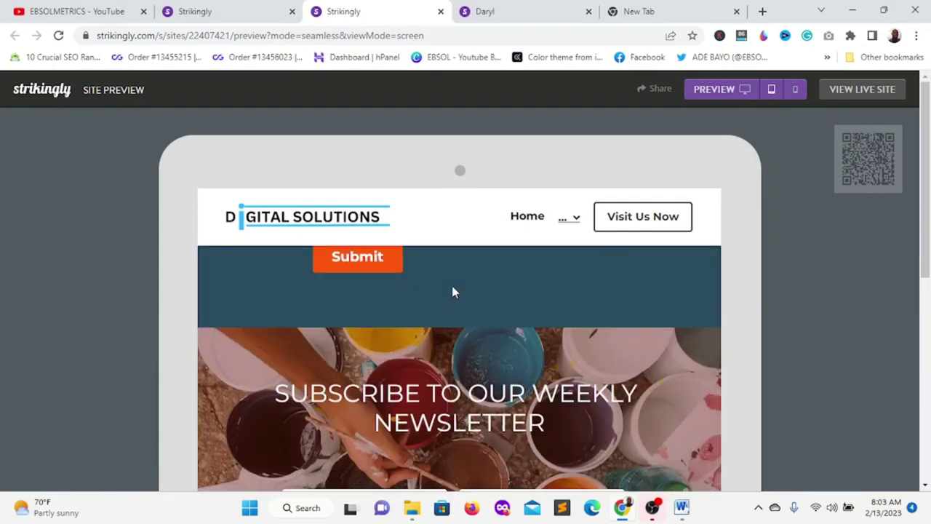
pyautogui.scroll(10, 459, 296)
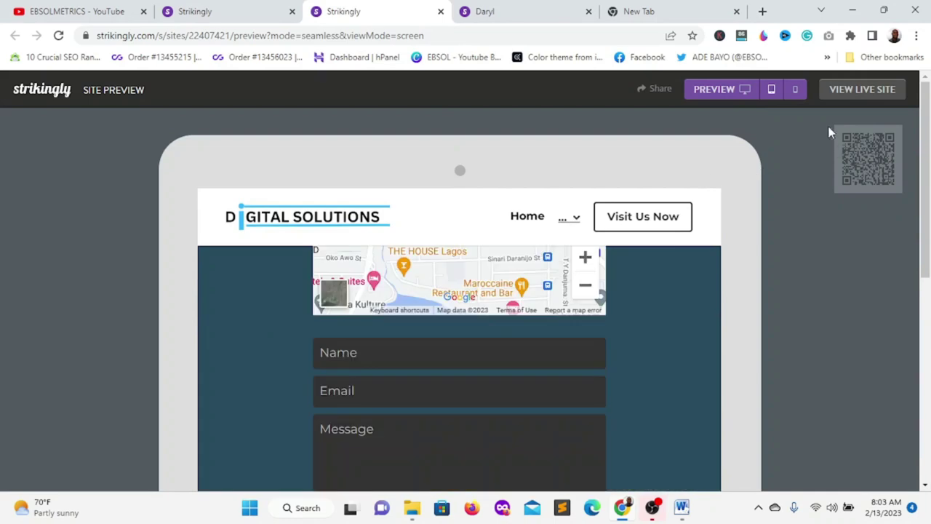
# Step: Switch the preview to the phone layout and examine it from the header through the About Us and team sections
pyautogui.click(794, 90)
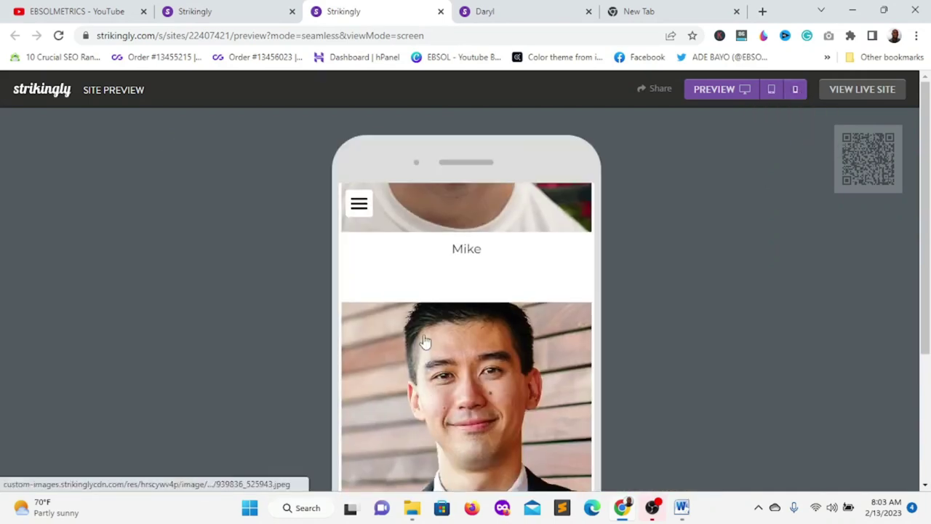
pyautogui.scroll(10, 424, 331)
pyautogui.scroll(10, 424, 326)
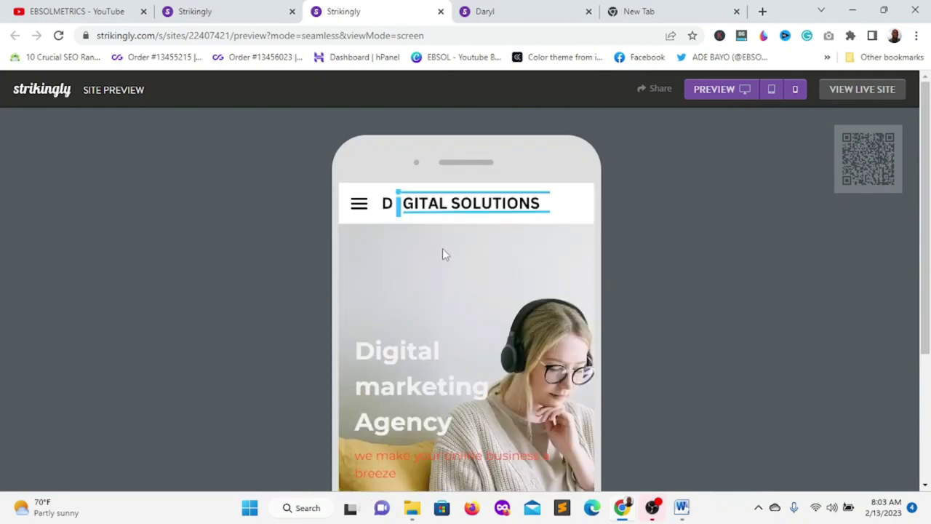
pyautogui.scroll(-5, 442, 253)
pyautogui.scroll(-10, 444, 268)
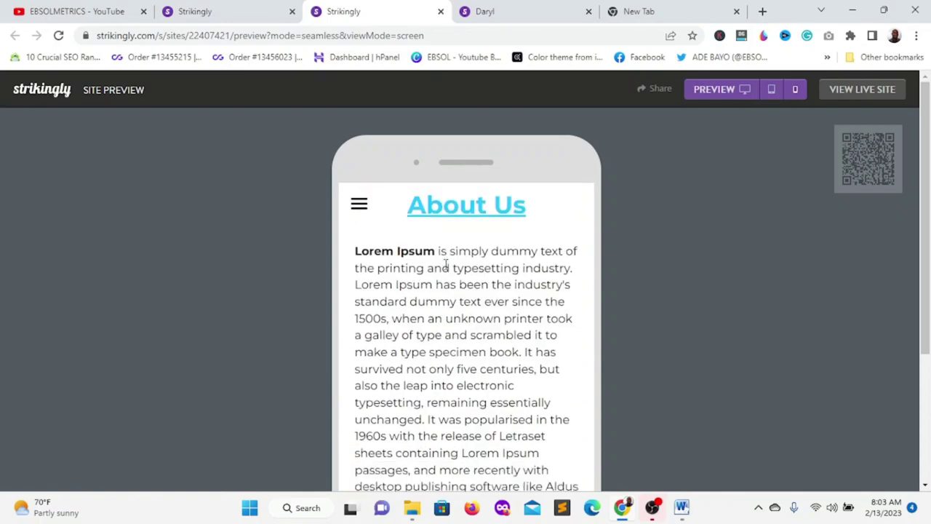
pyautogui.scroll(-8, 443, 299)
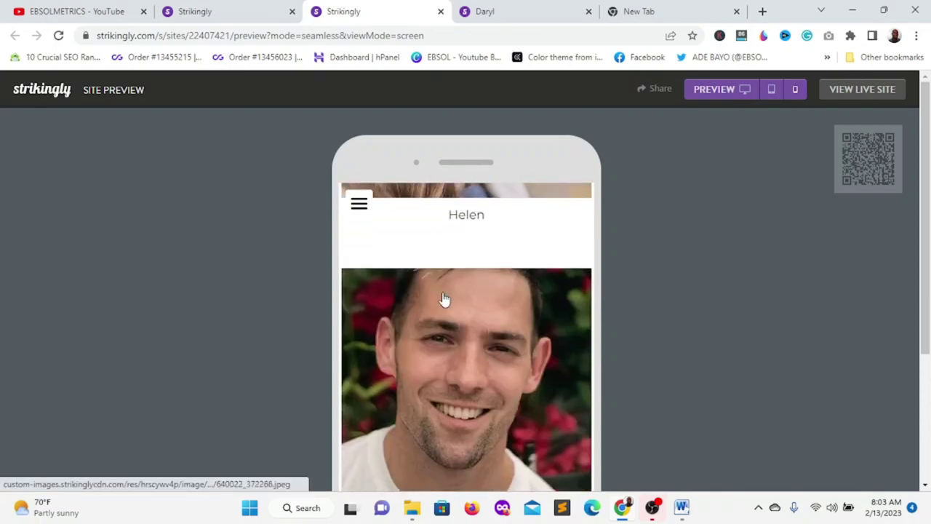